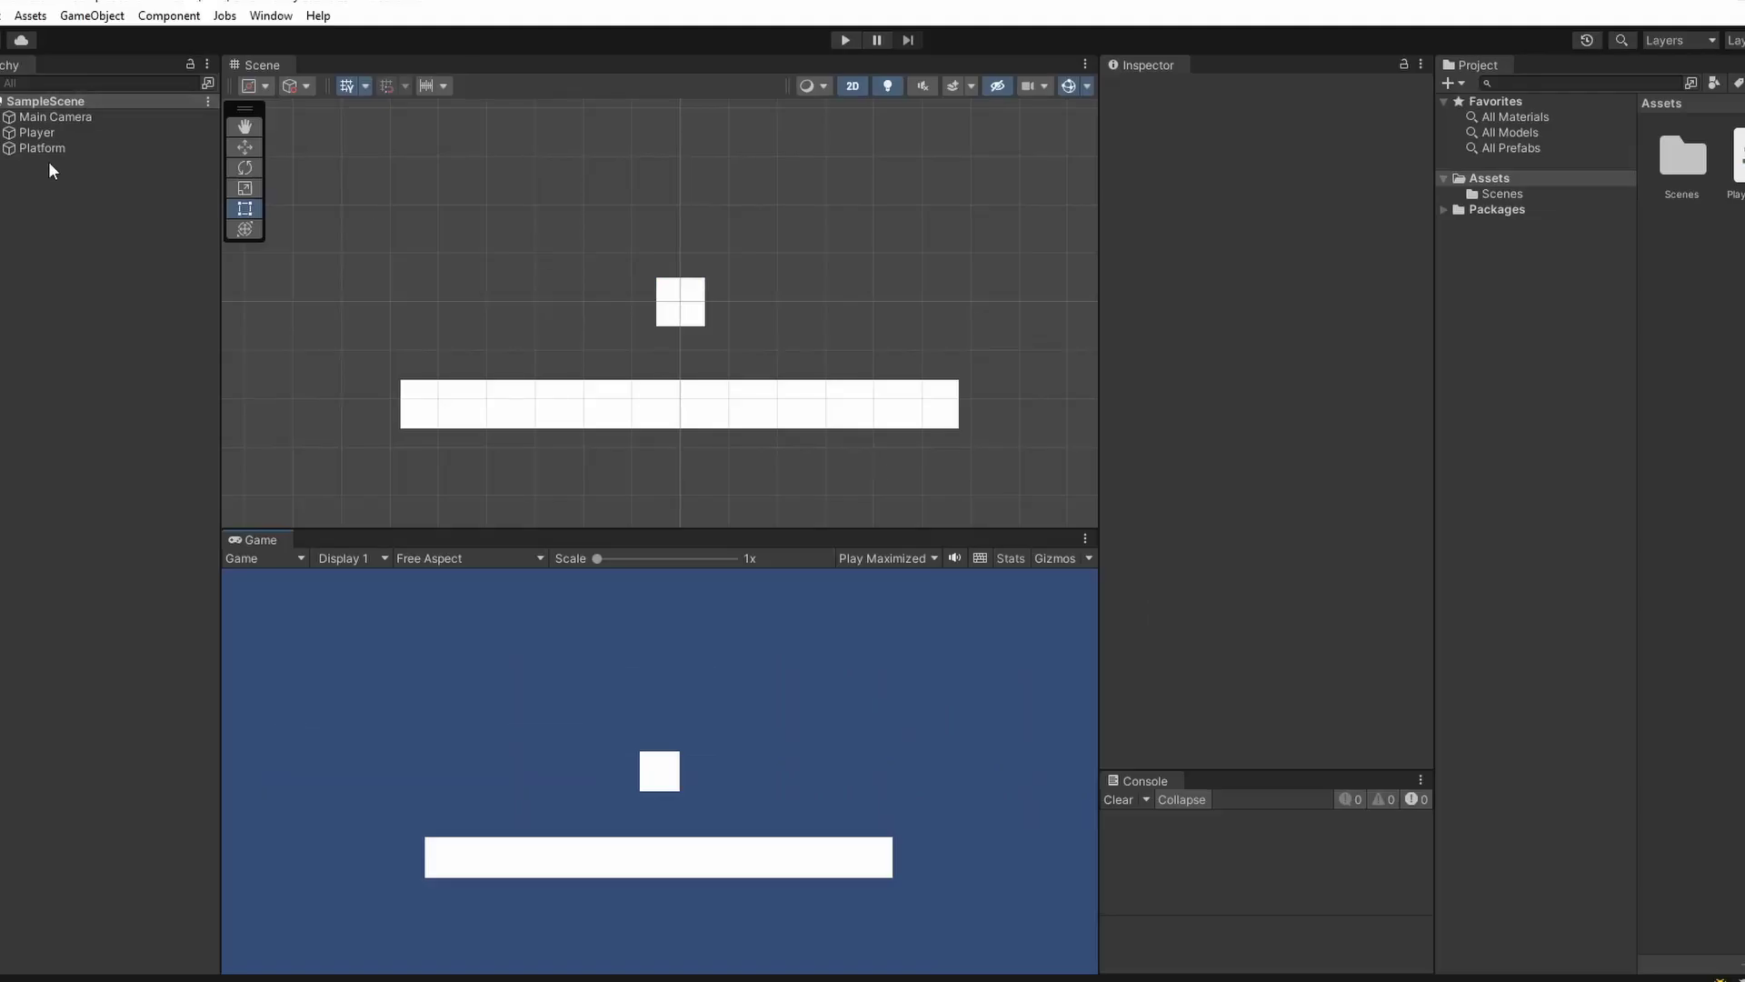
- Delete the Platform object and set the Main Camera background colour to solid black (000000)
left_click(54, 150)
key("Delete")
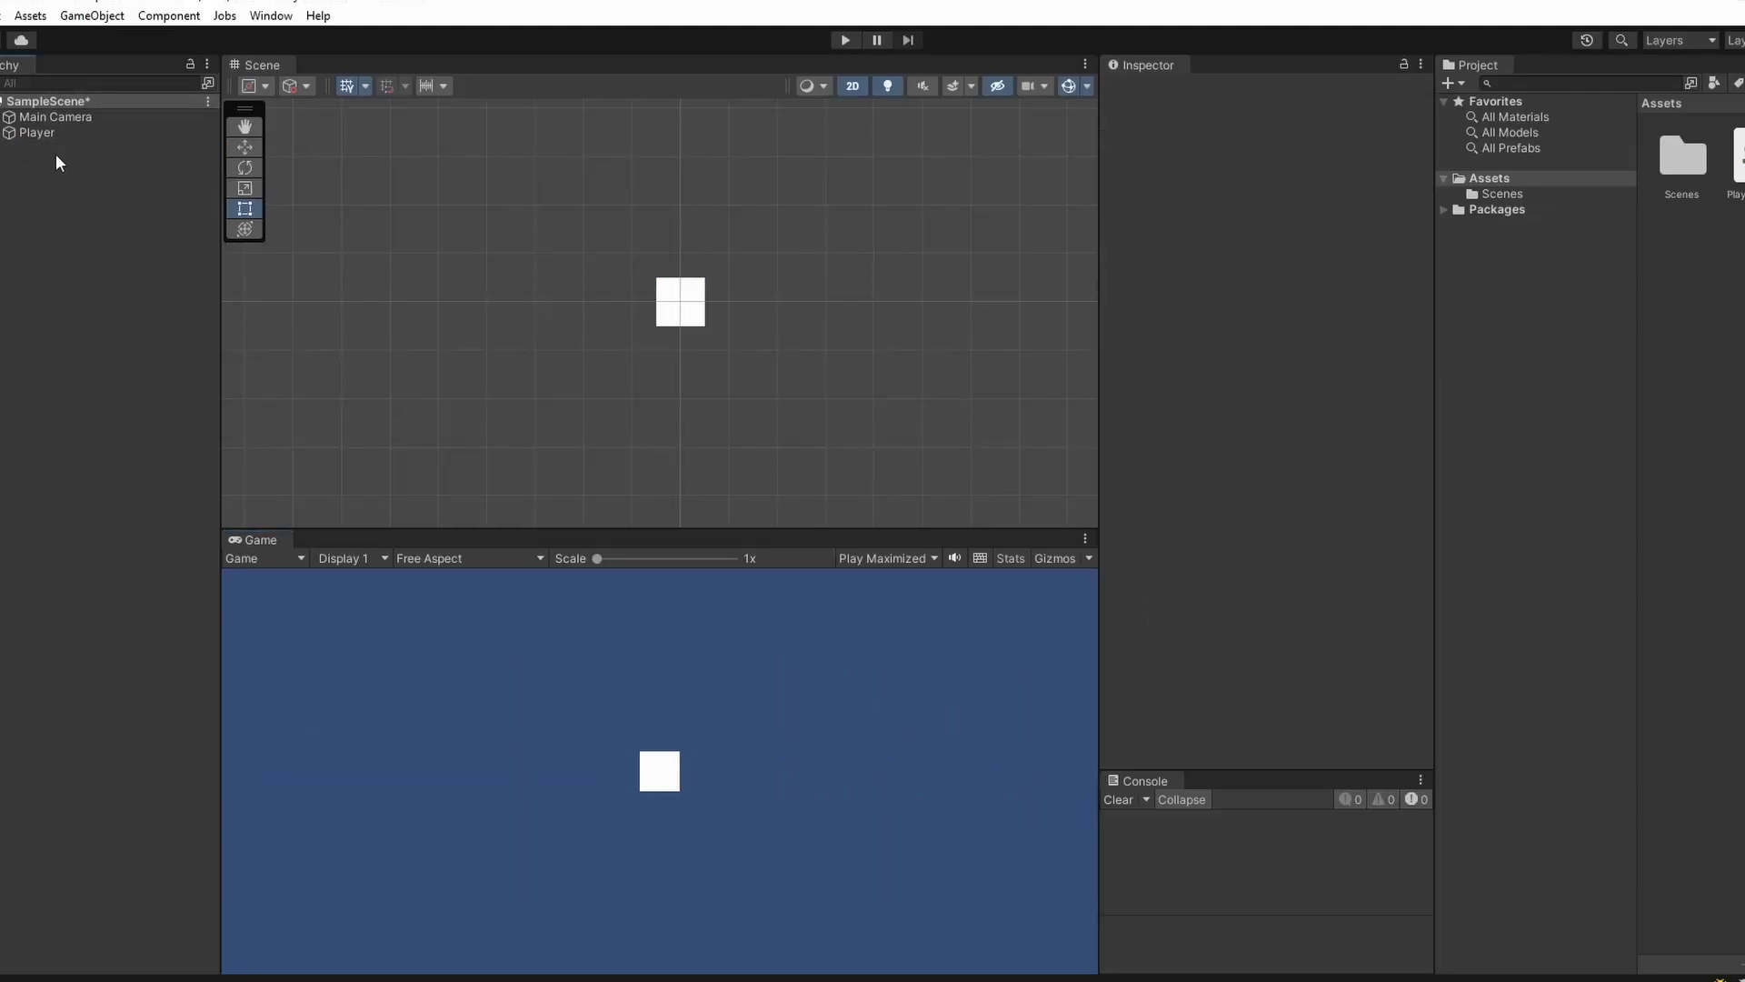
left_click(104, 114)
left_click(1320, 273)
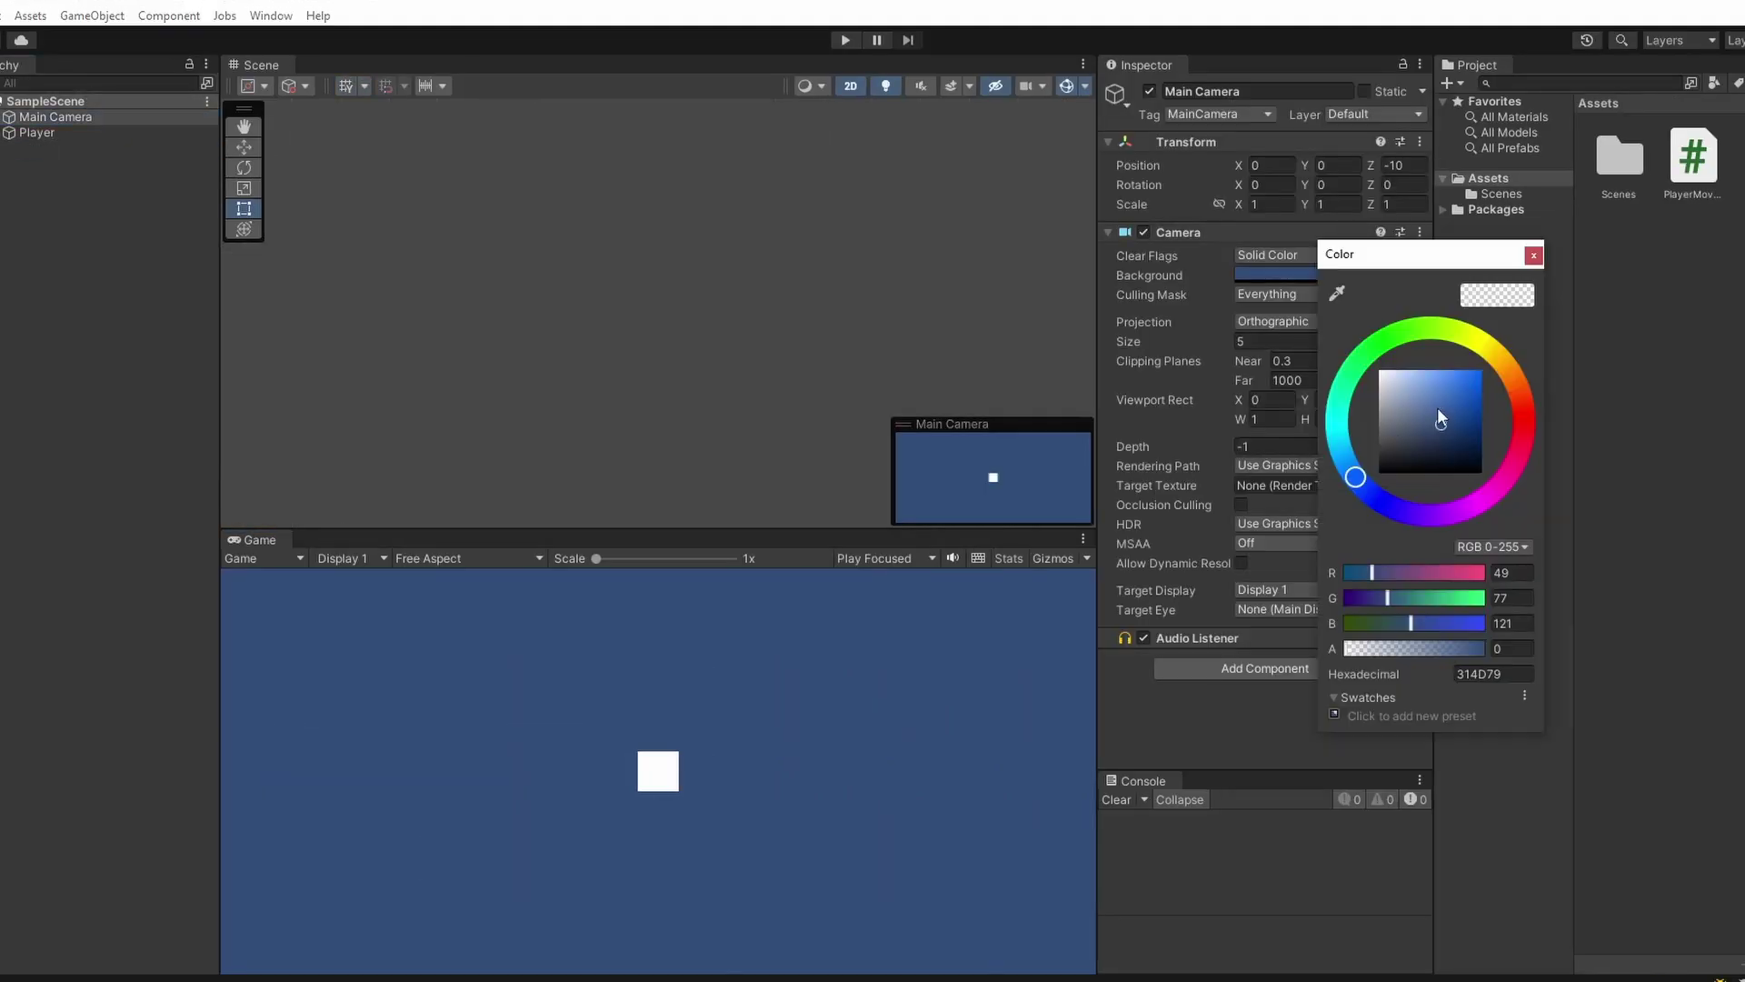
left_click_drag(1437, 407, 1245, 585)
key("alt+Tab")
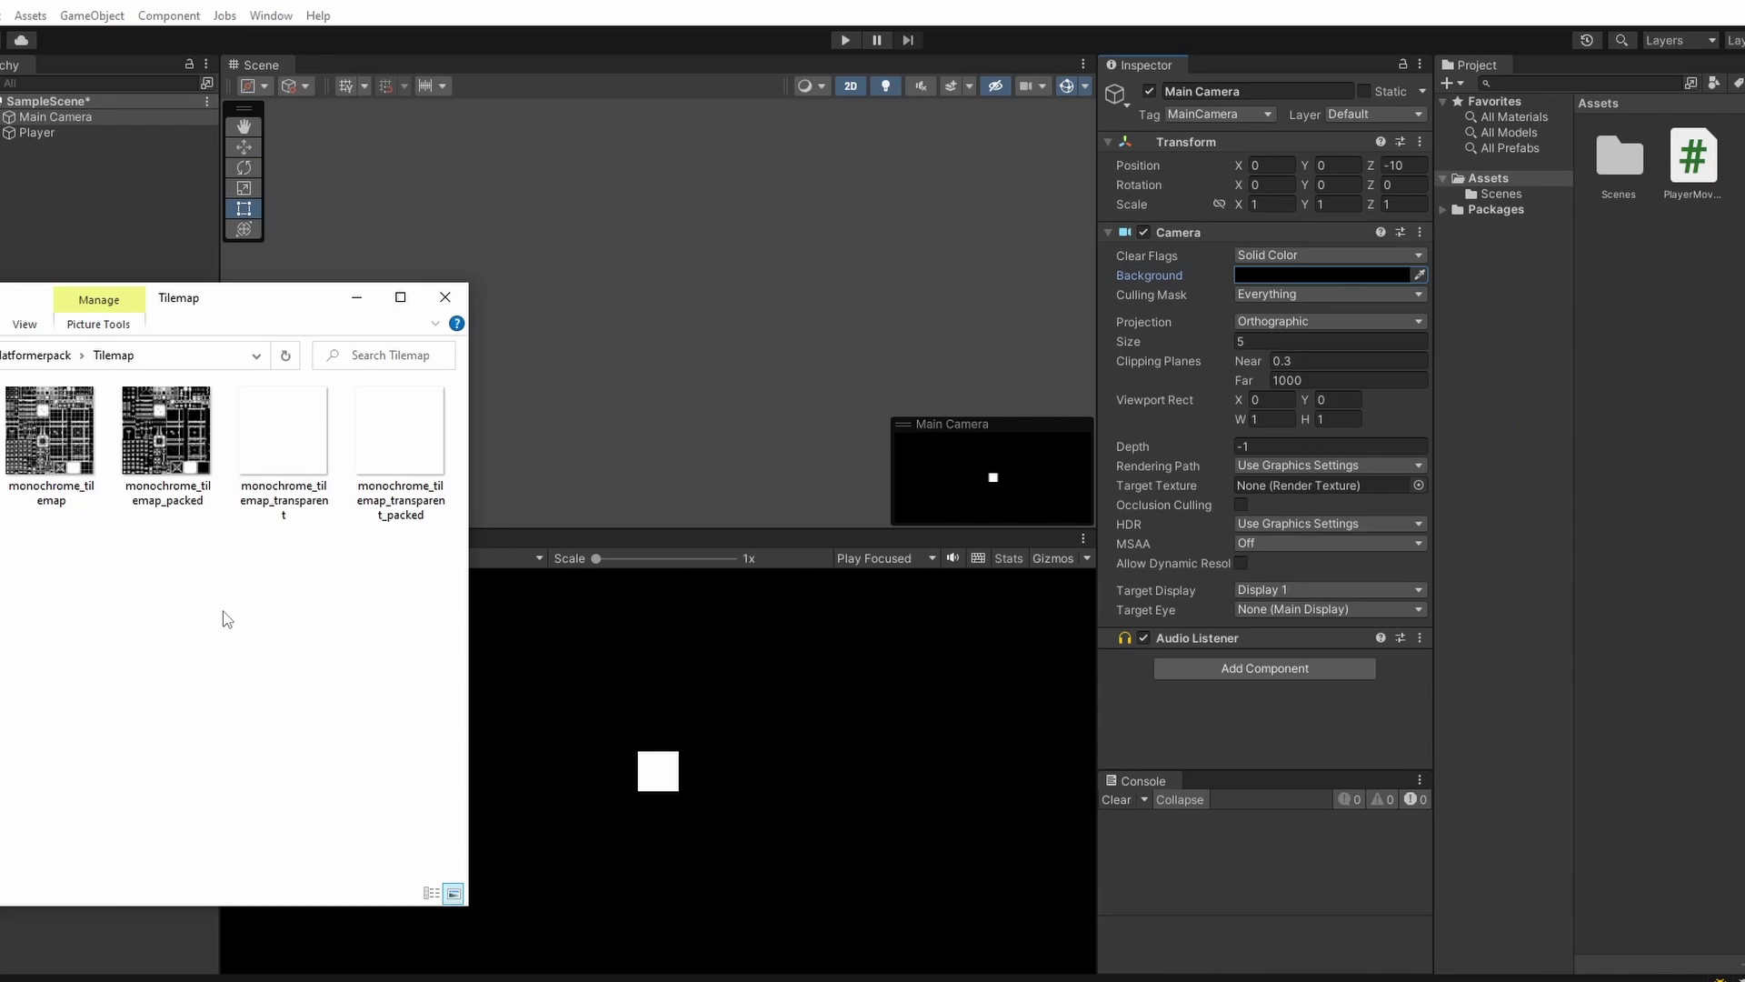
- Import the monochrome_tilemap_transparent_packed PNG from Explorer into Assets
left_click(389, 448)
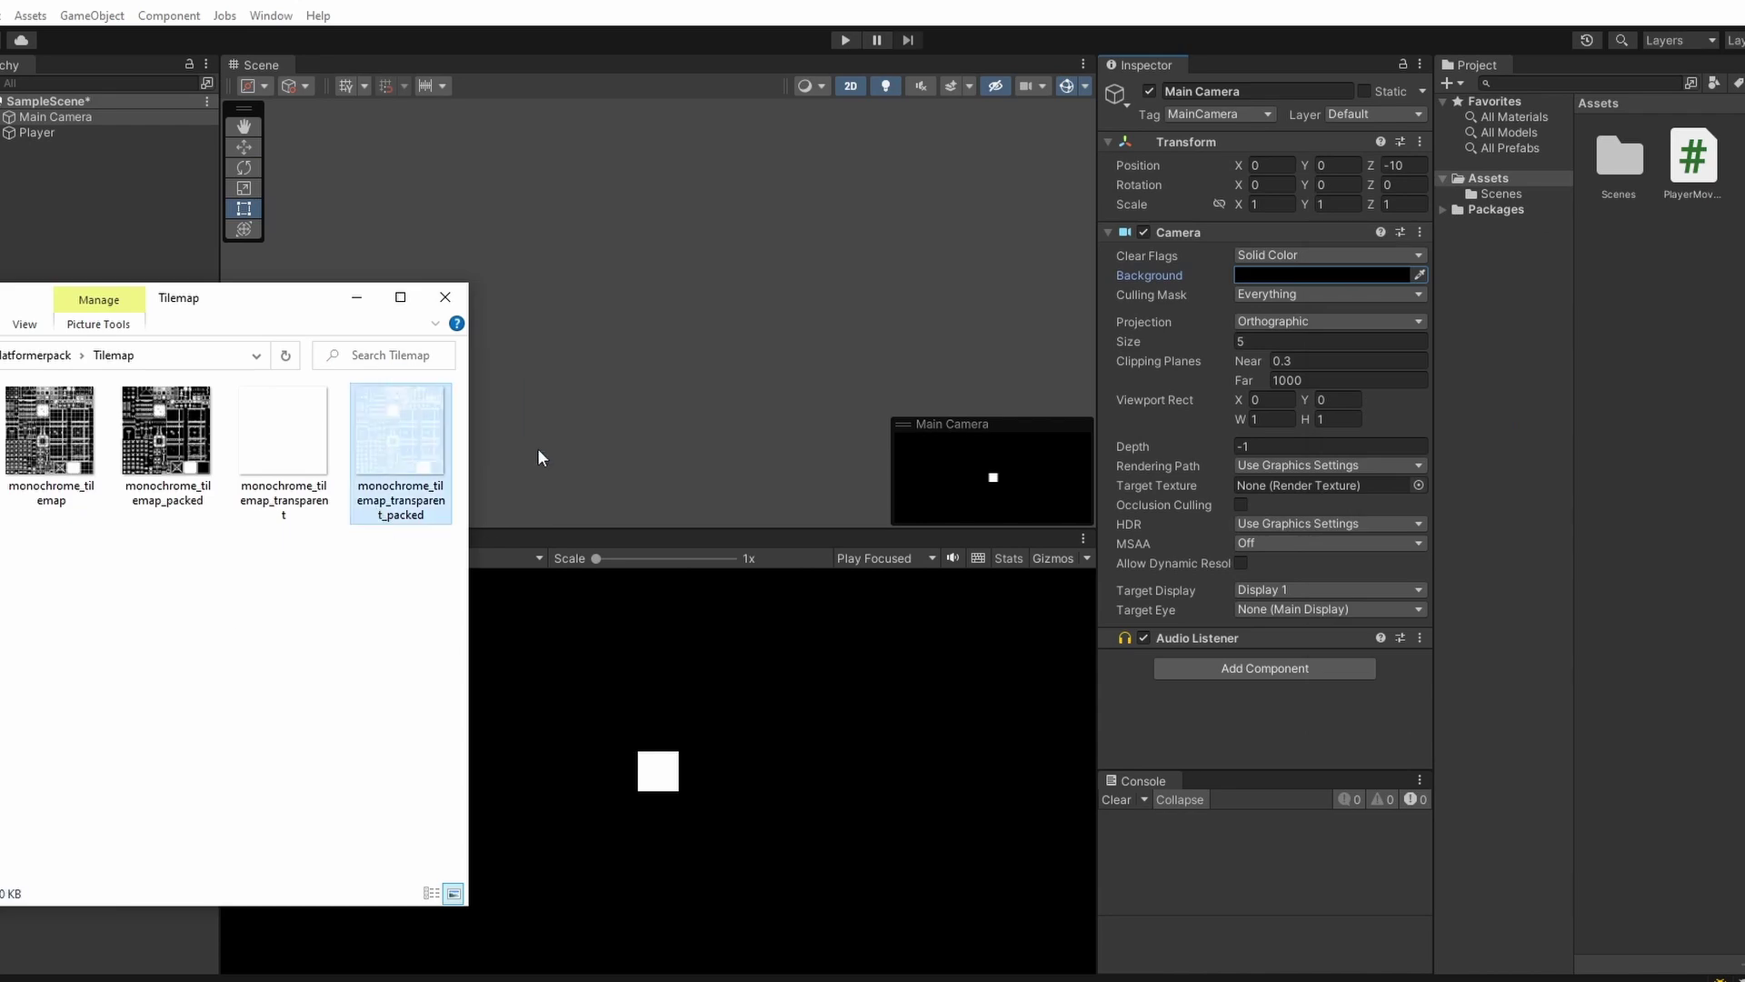
left_click_drag(538, 449, 1645, 300)
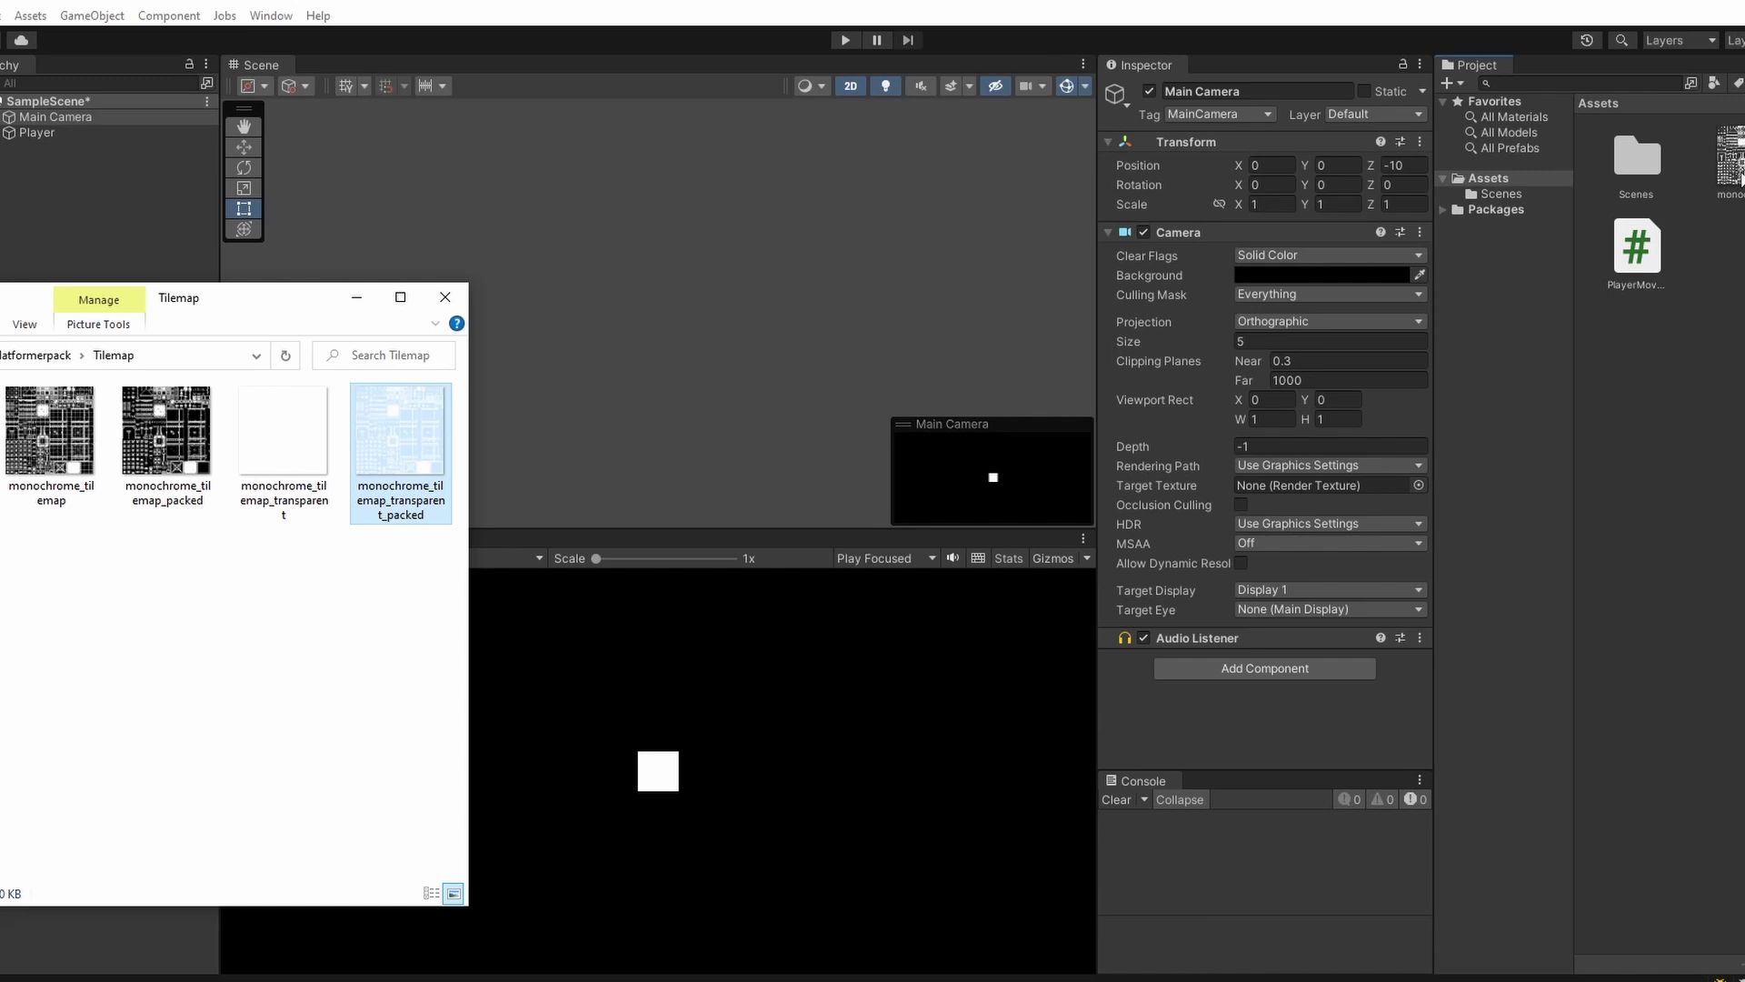
left_click(1732, 168)
- Set the texture to Multiple sprites, 15 pixels per unit, Point filter, no compression, and open Sprite Editor
left_click(1407, 195)
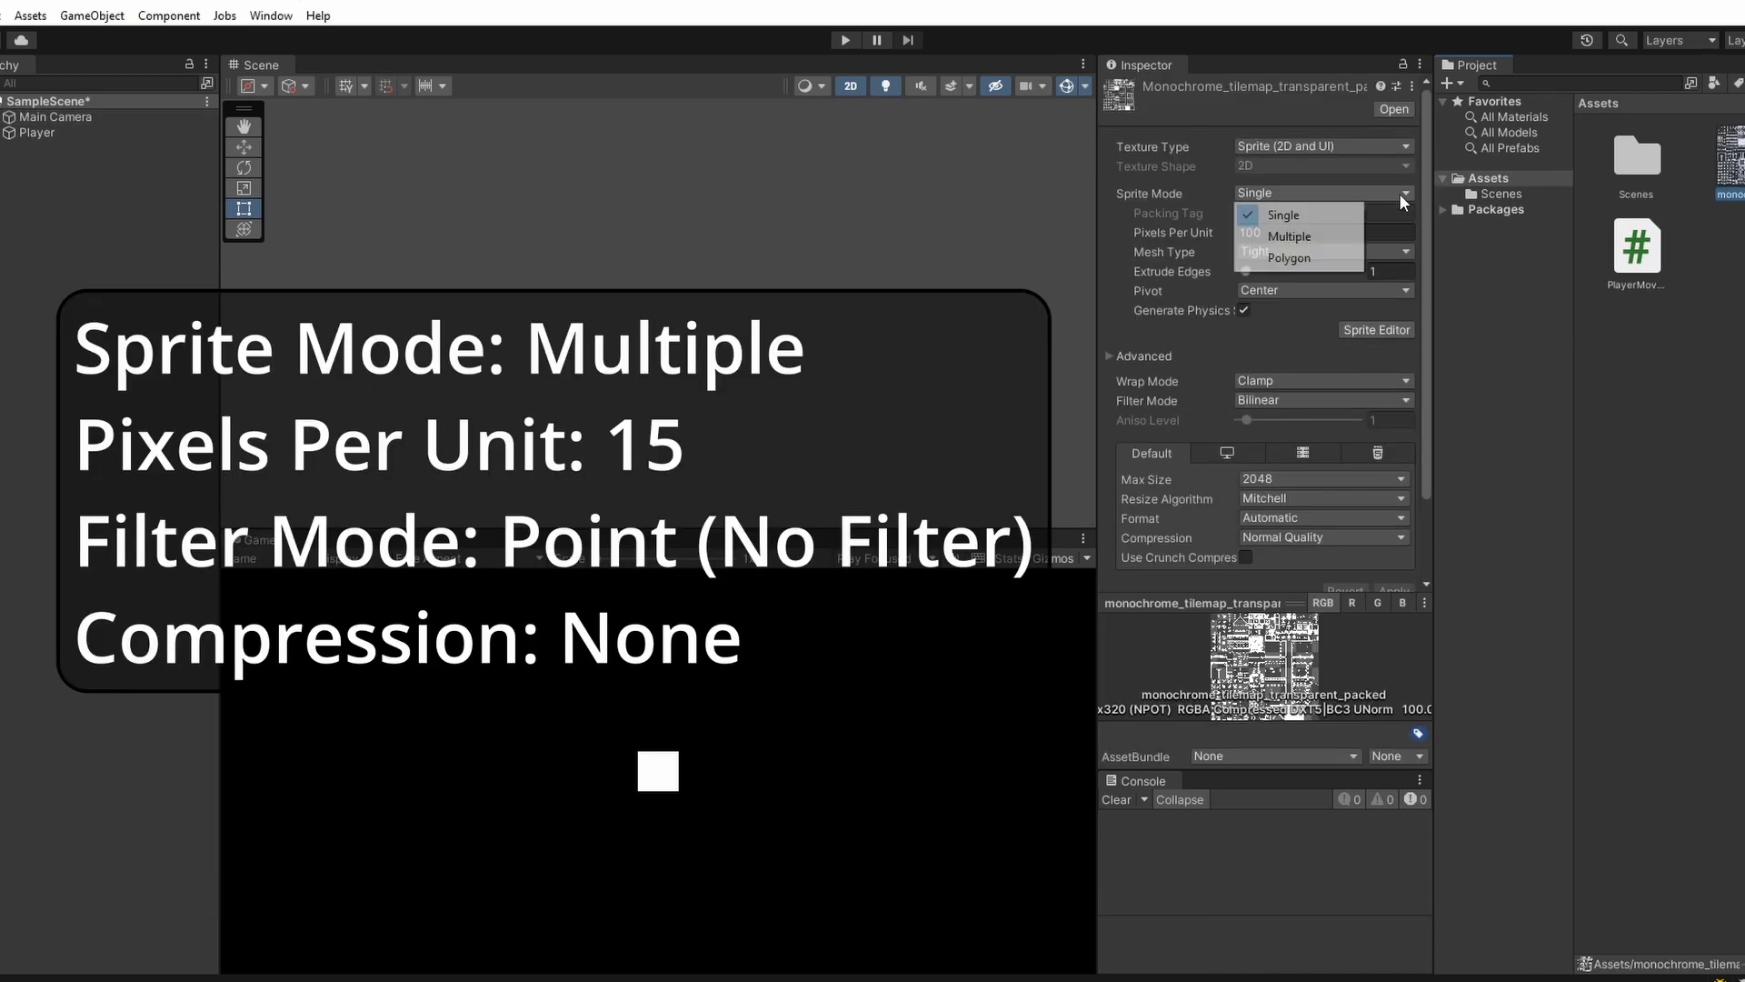
left_click(1300, 235)
left_click(1297, 233)
type("15")
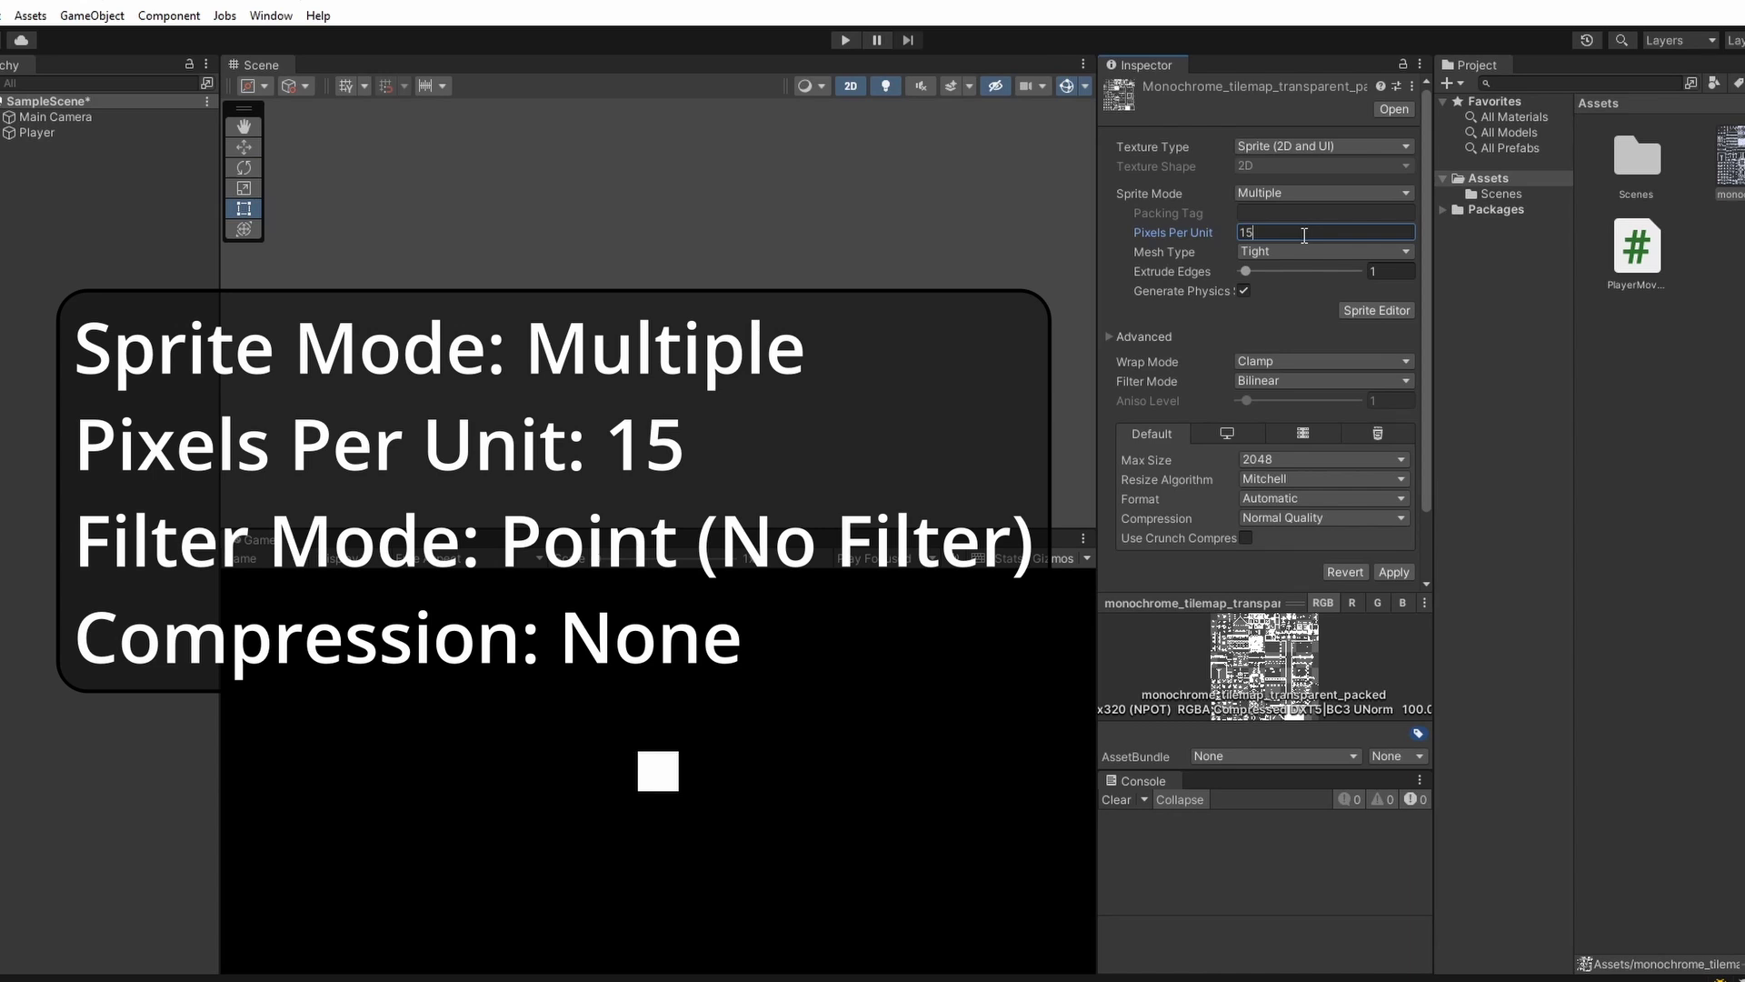
left_click(1312, 383)
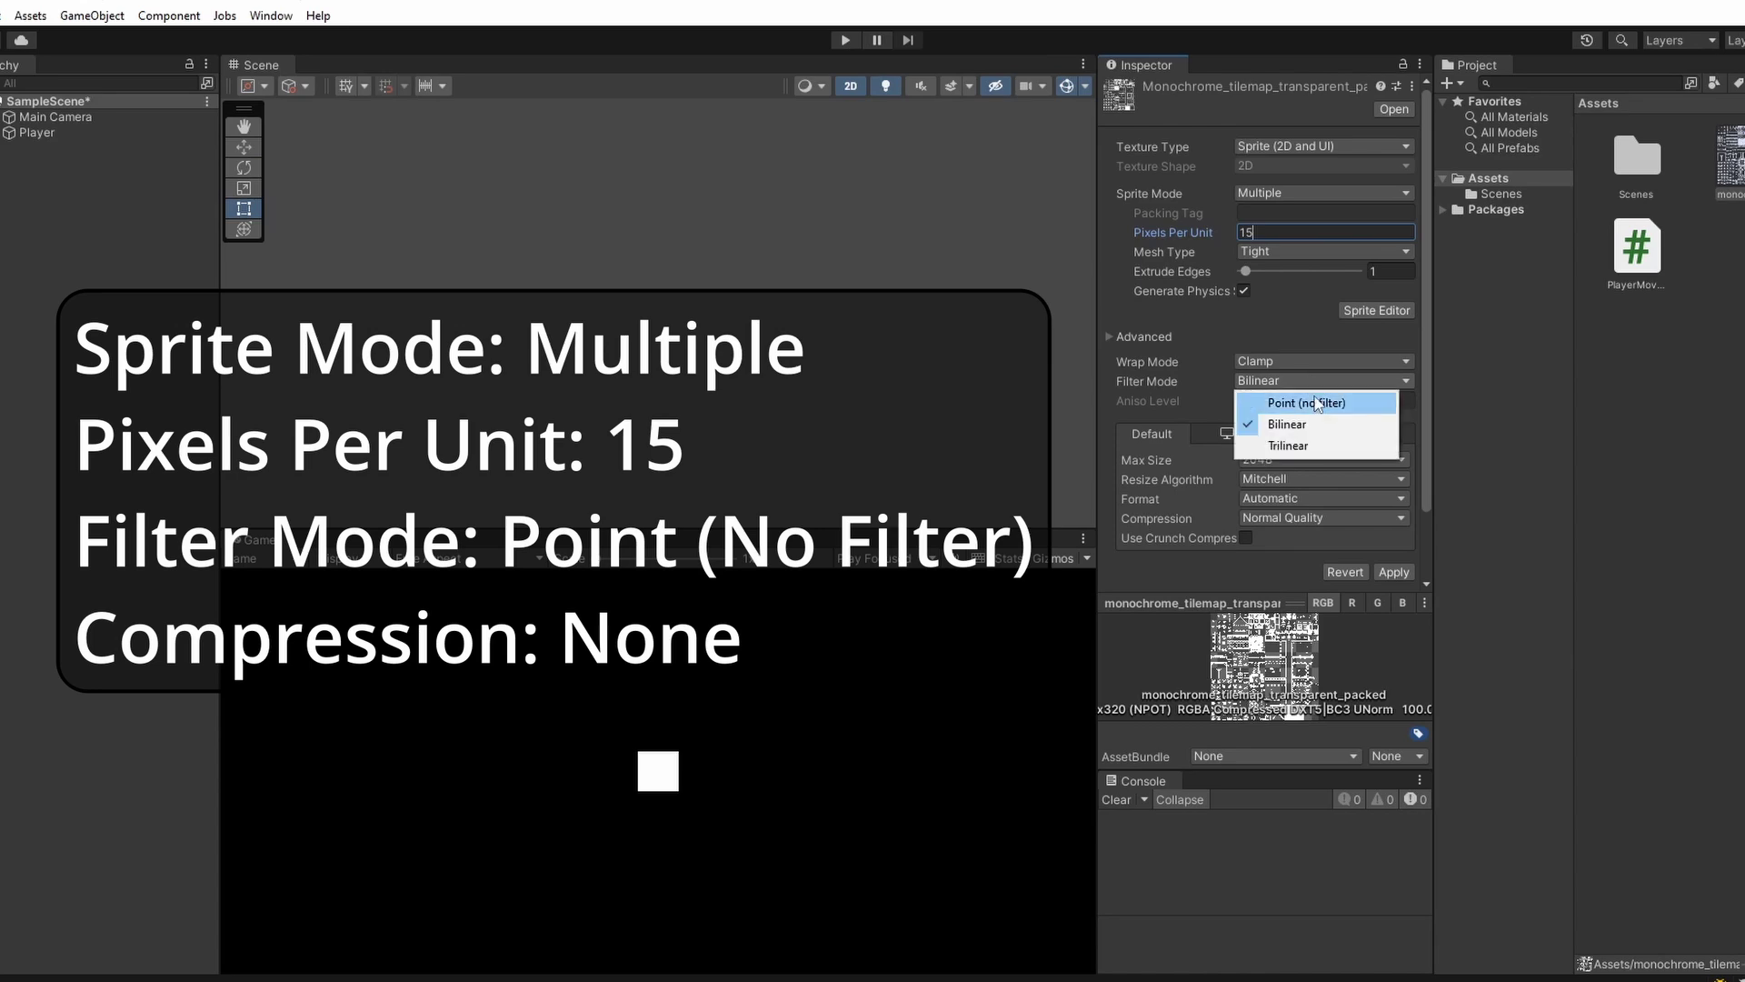
left_click(1291, 400)
left_click(1353, 520)
left_click(1287, 540)
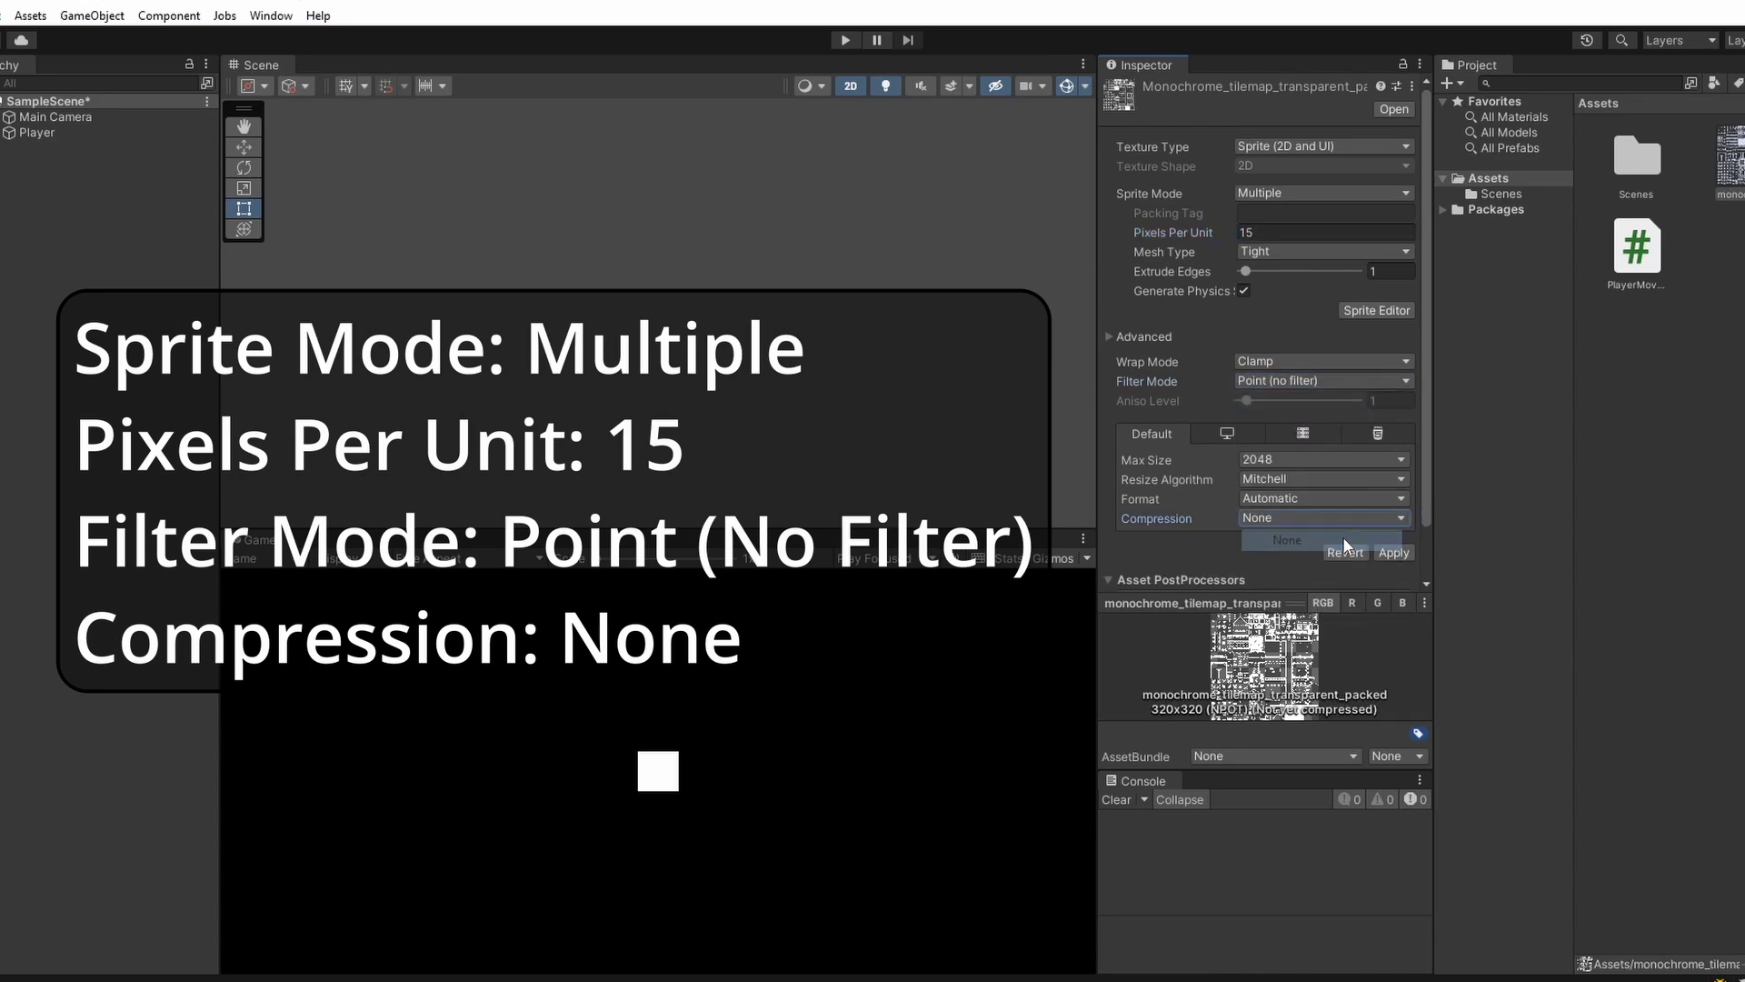
left_click(1409, 554)
left_click(1376, 310)
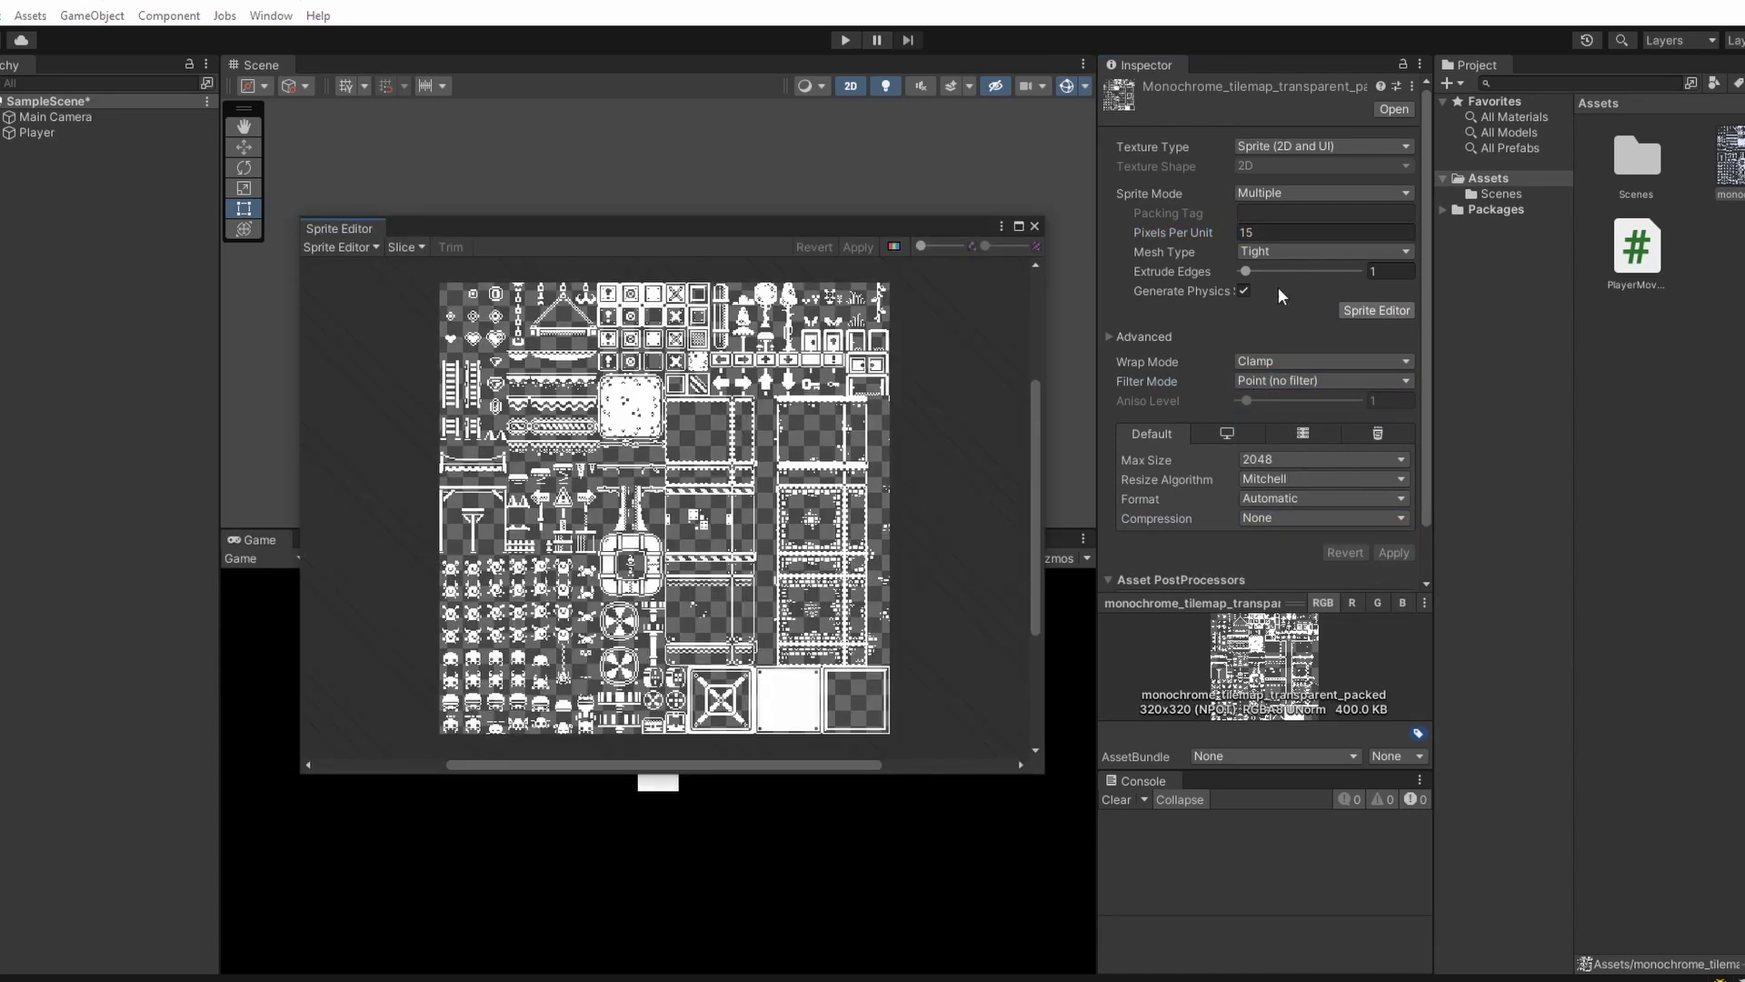
- Slice the tileset into a 16×16 cell grid and apply the slices
left_click(404, 247)
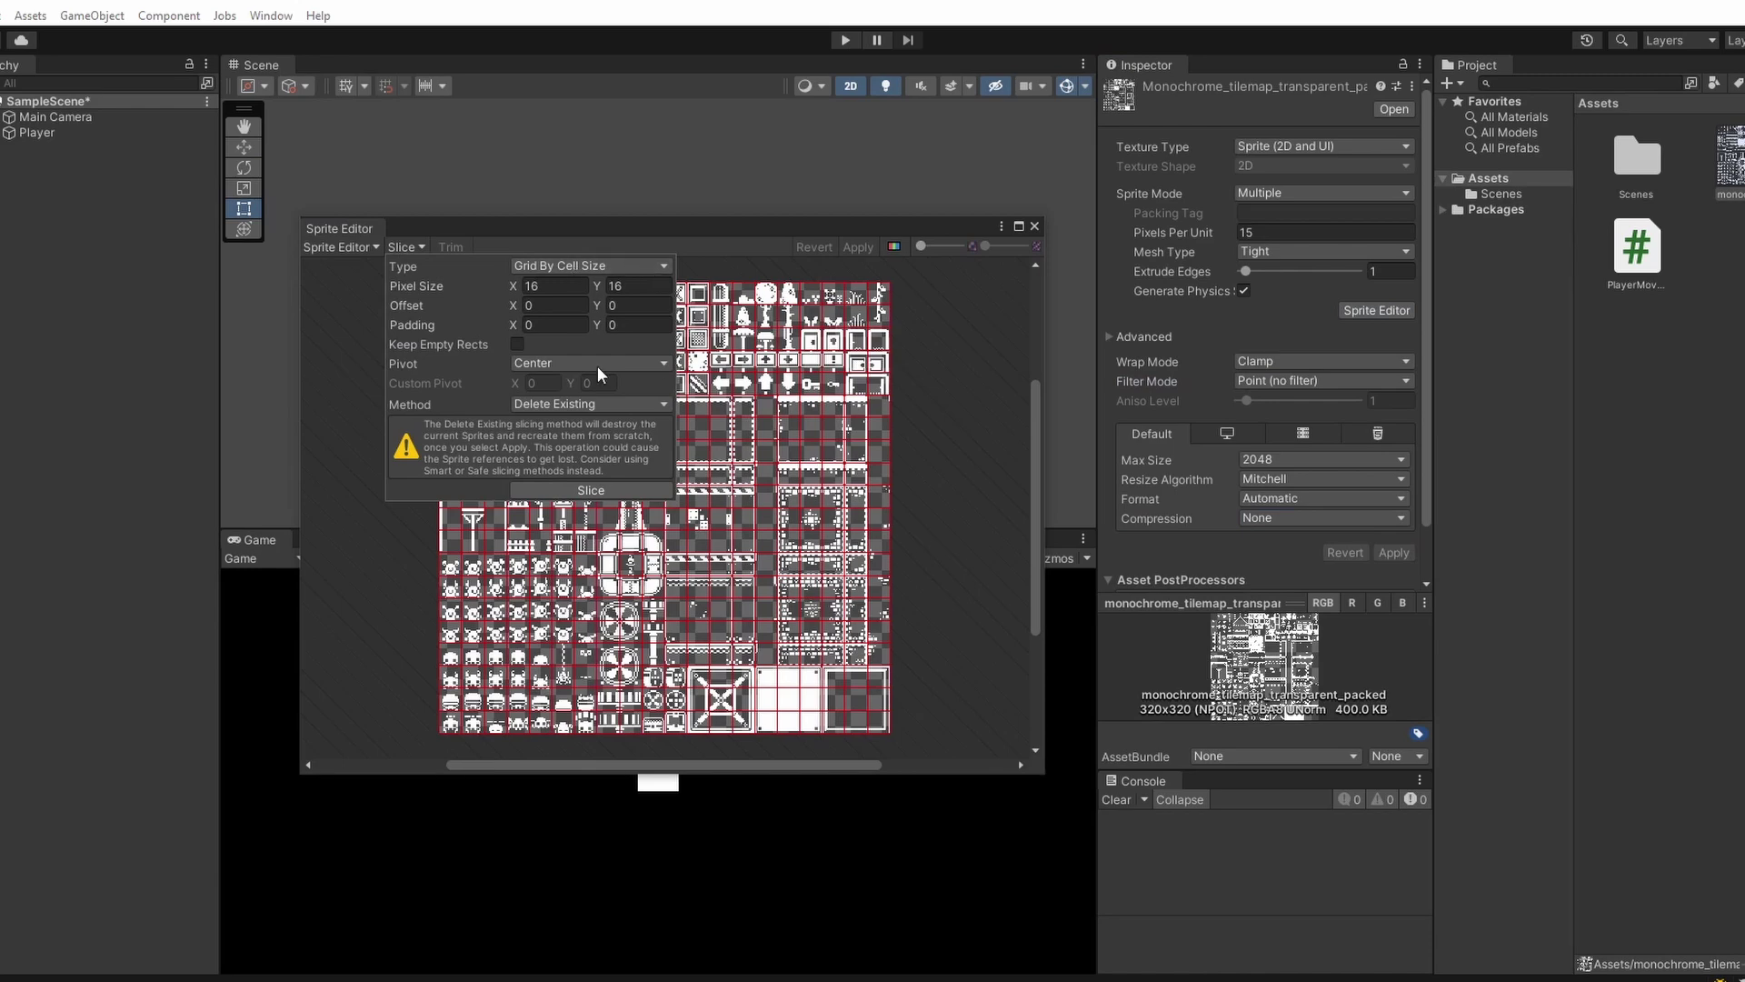
left_click(653, 489)
left_click(858, 247)
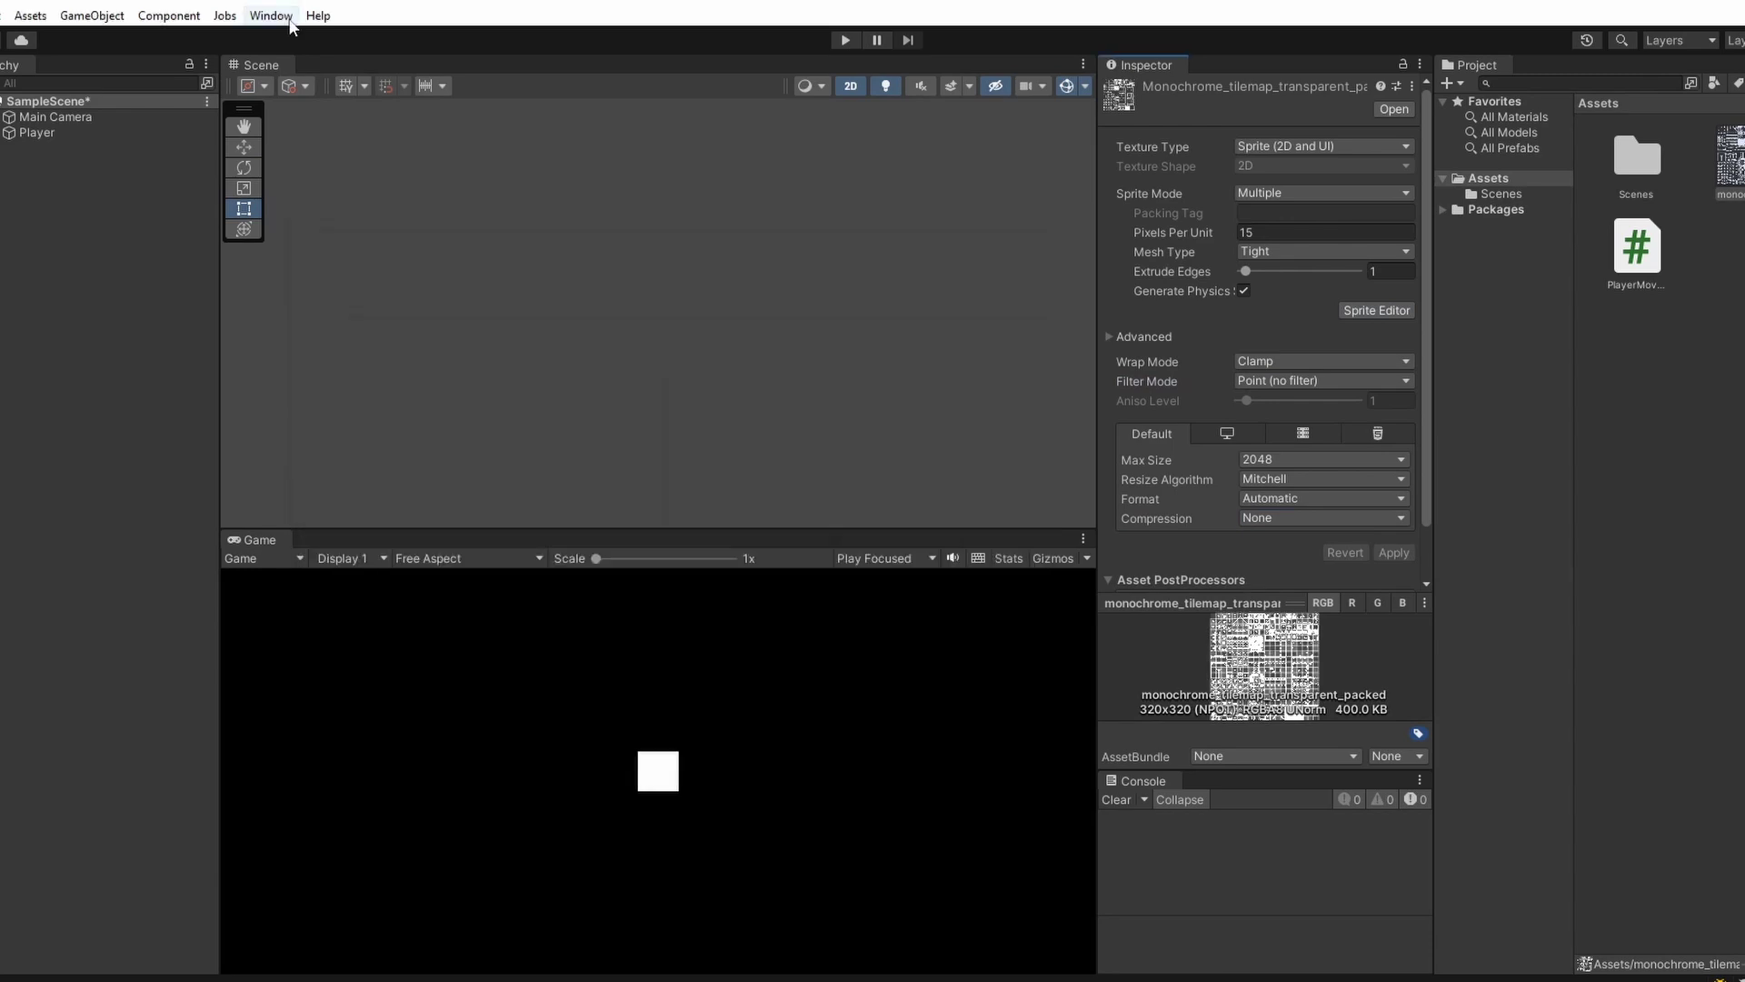
- Open the Tile Palette window from Window > 2D and dock it in the layout
left_click(291, 18)
mouse_move(373, 460)
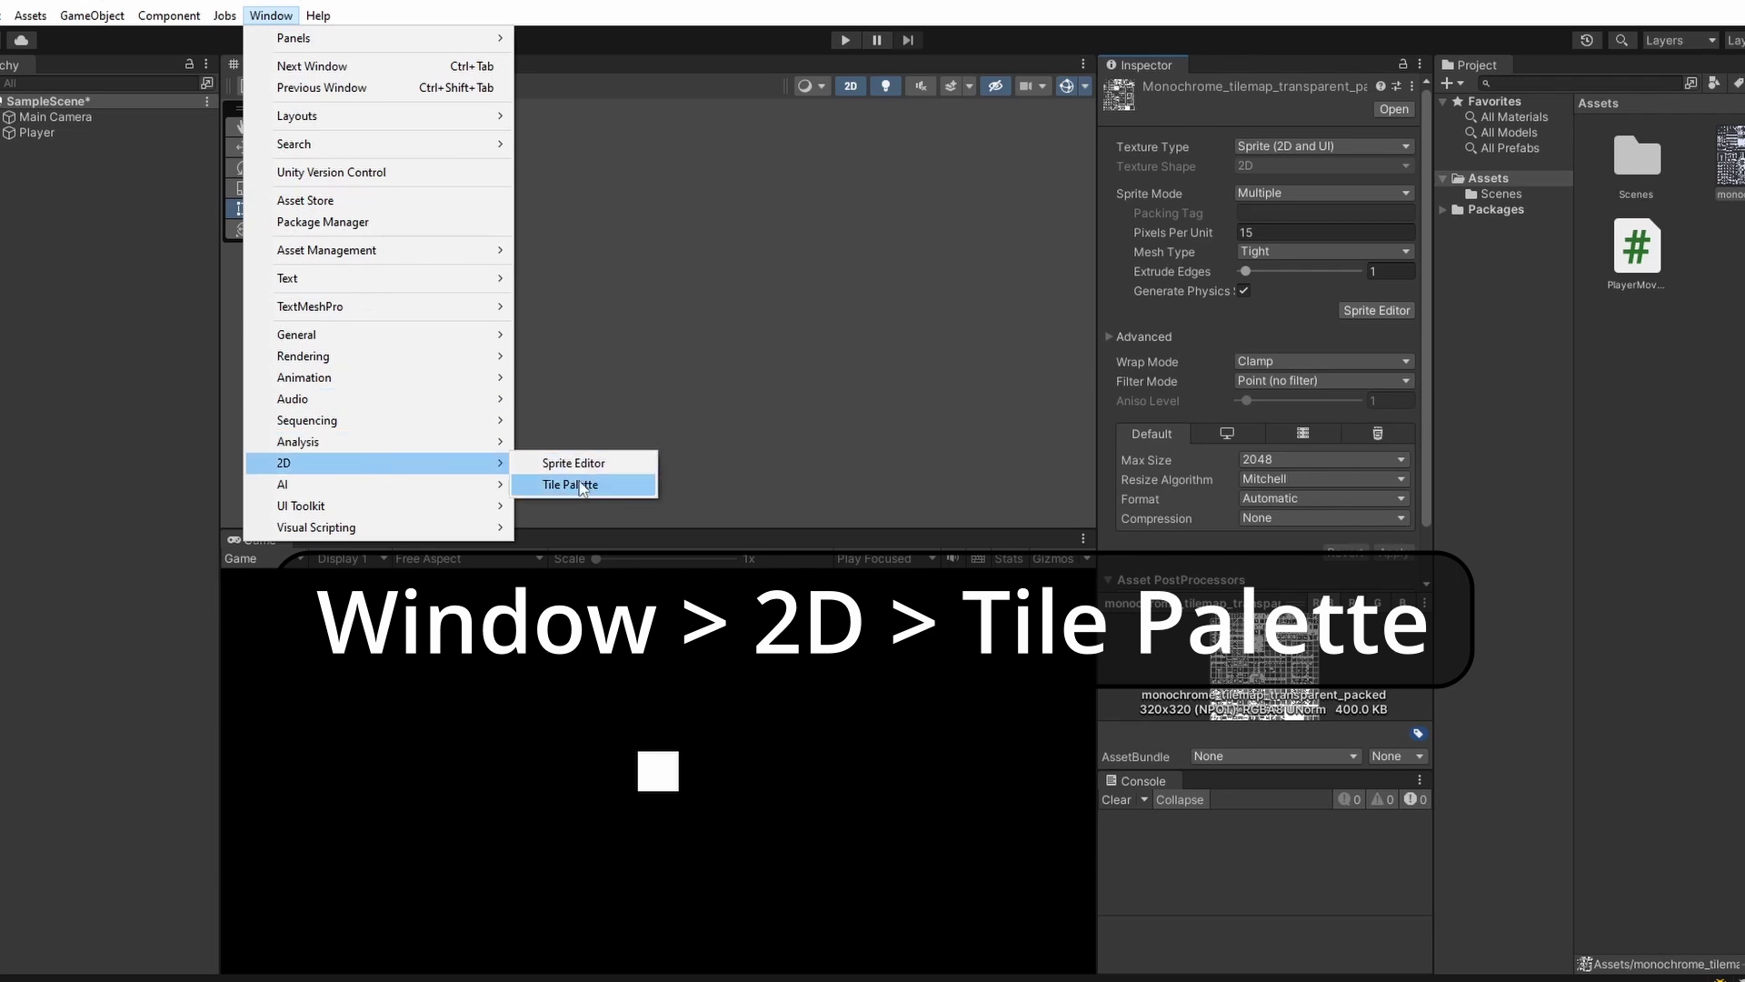
left_click(582, 487)
left_click_drag(1372, 97, 1213, 77)
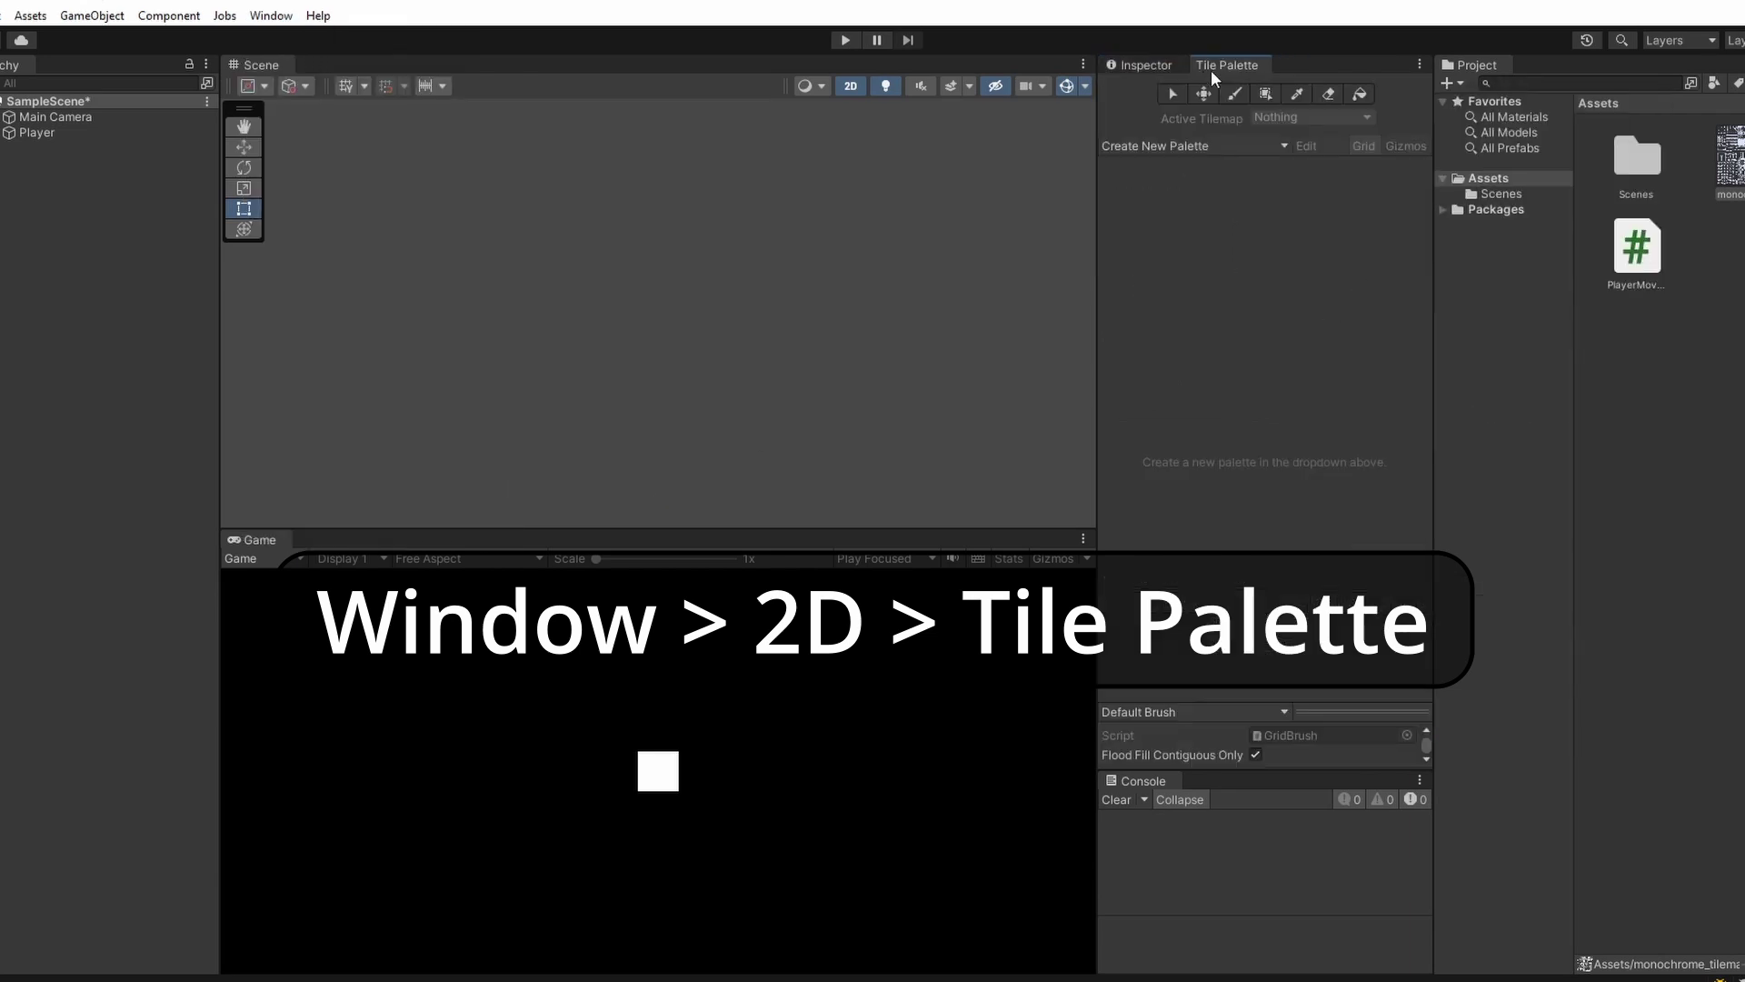
- Create a new palette in a new Tilemap folder and fill it with tiles from the tileset
left_click(1231, 146)
left_click(1228, 188)
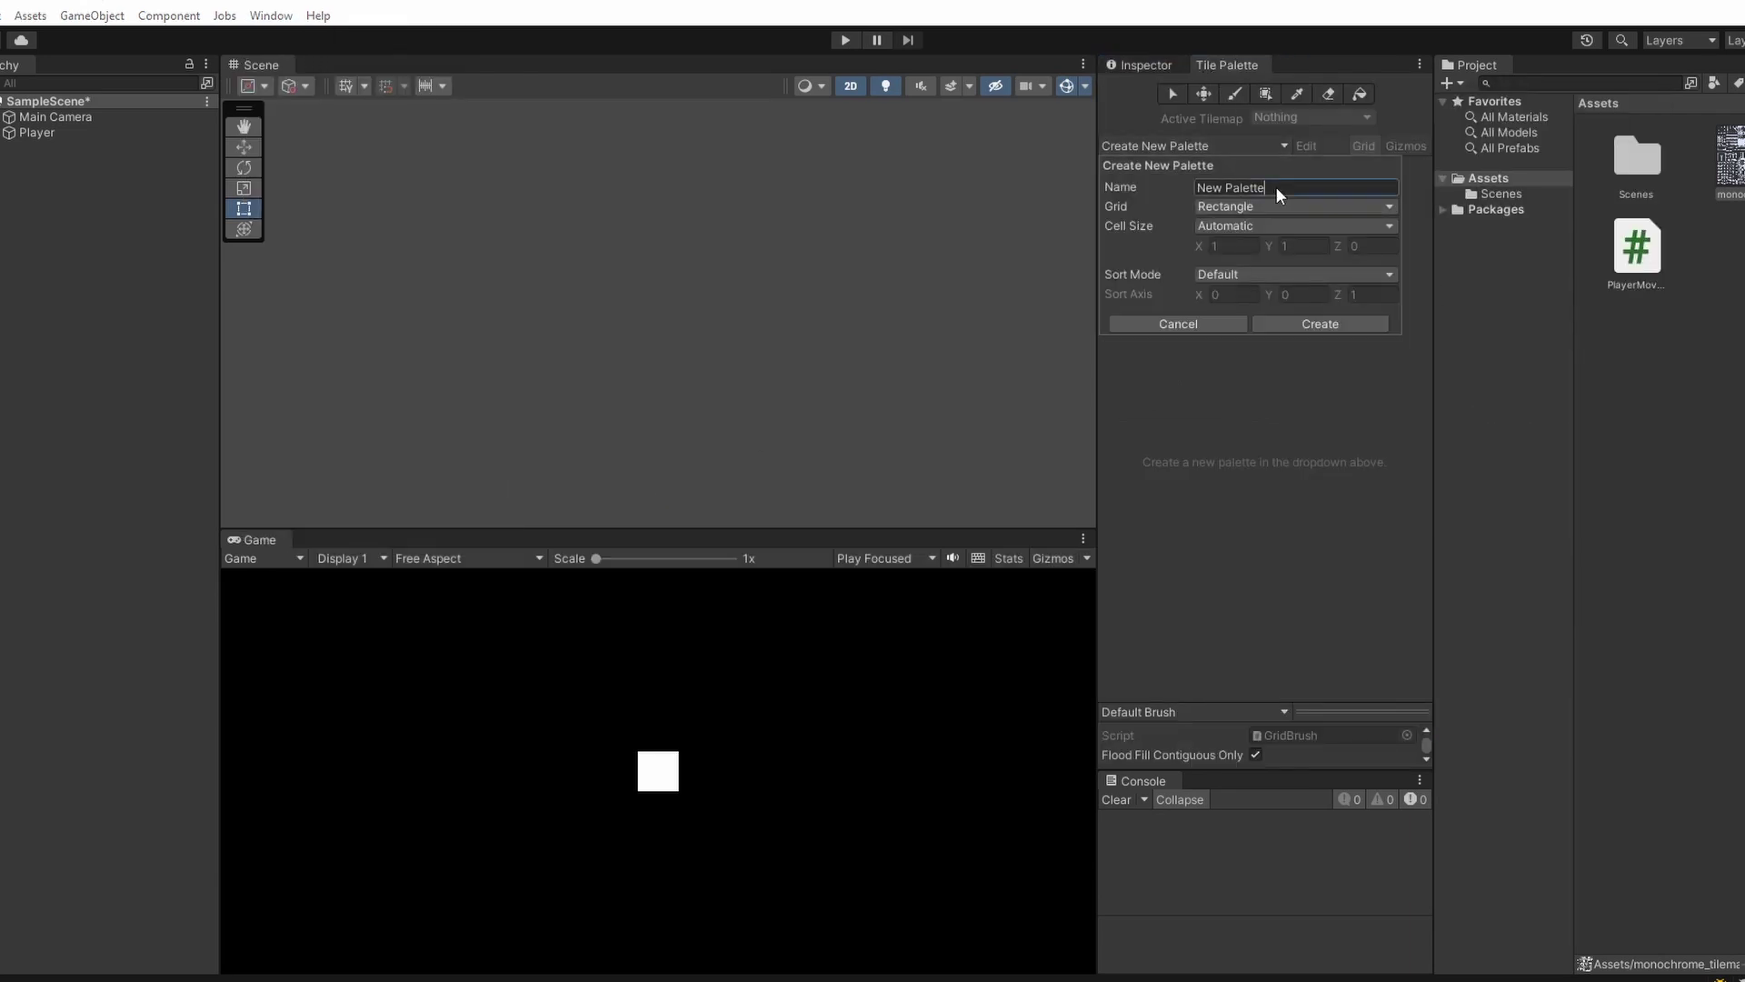
left_click(1320, 324)
right_click(266, 218)
mouse_move(311, 440)
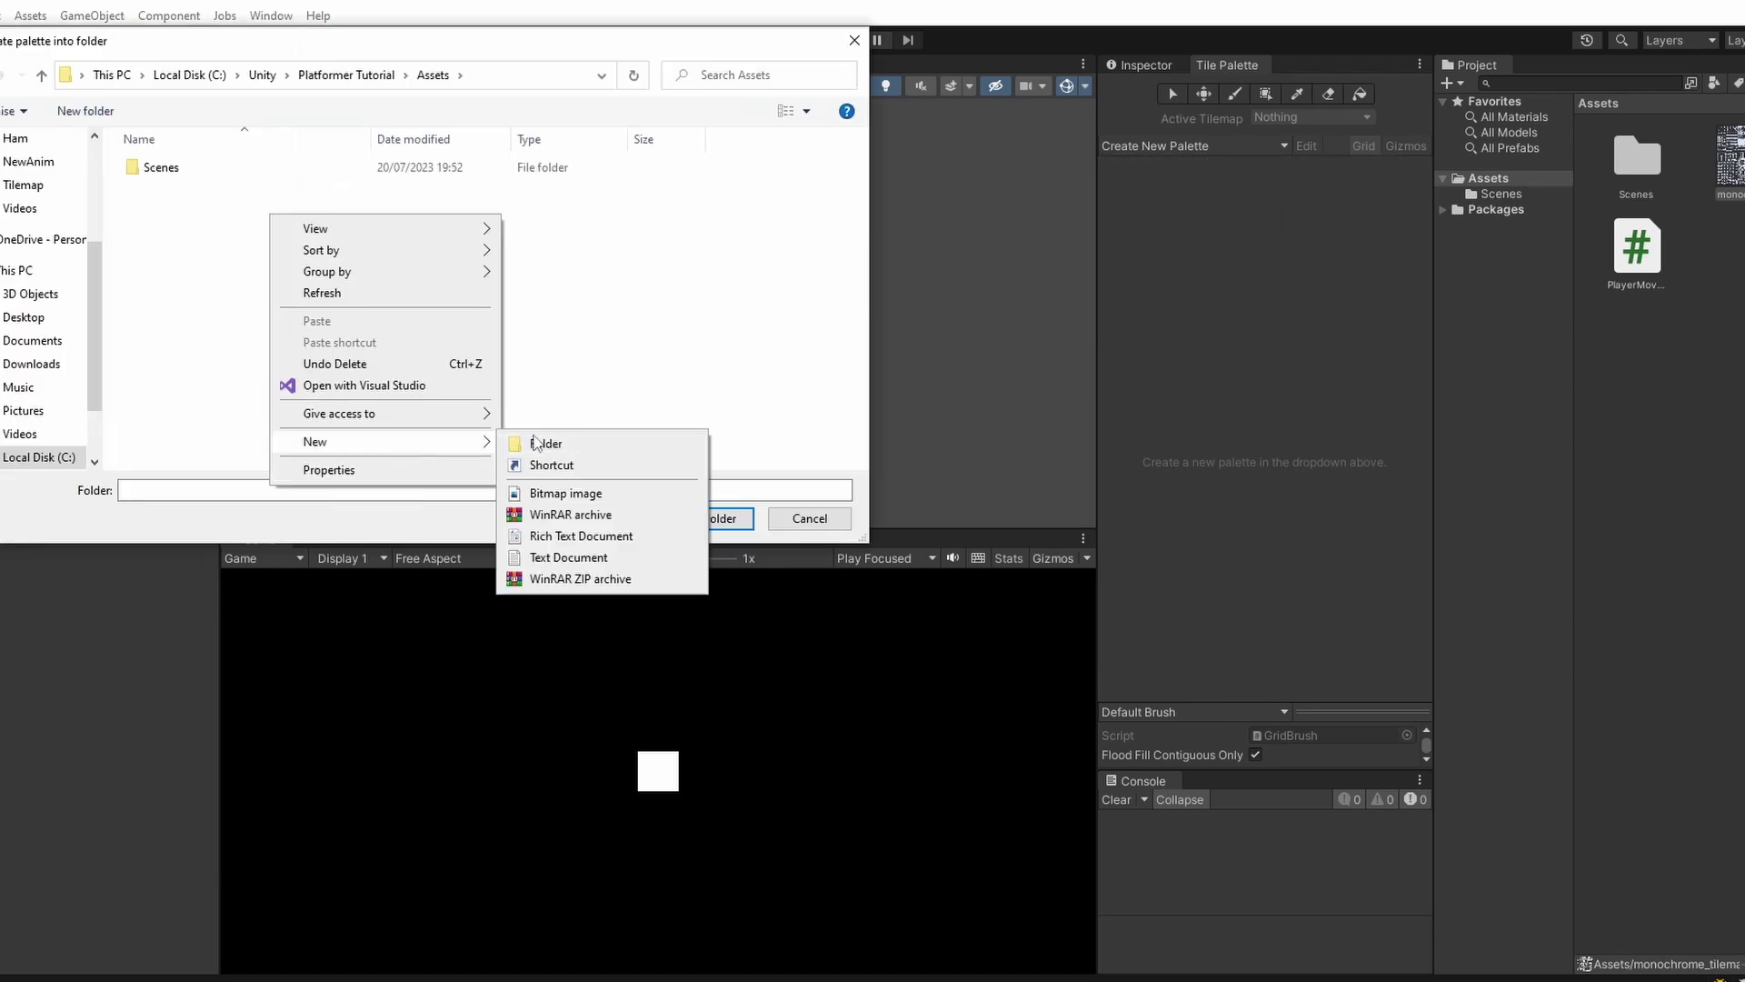
left_click(550, 443)
type("Tilemap")
key("Return")
key("Return")
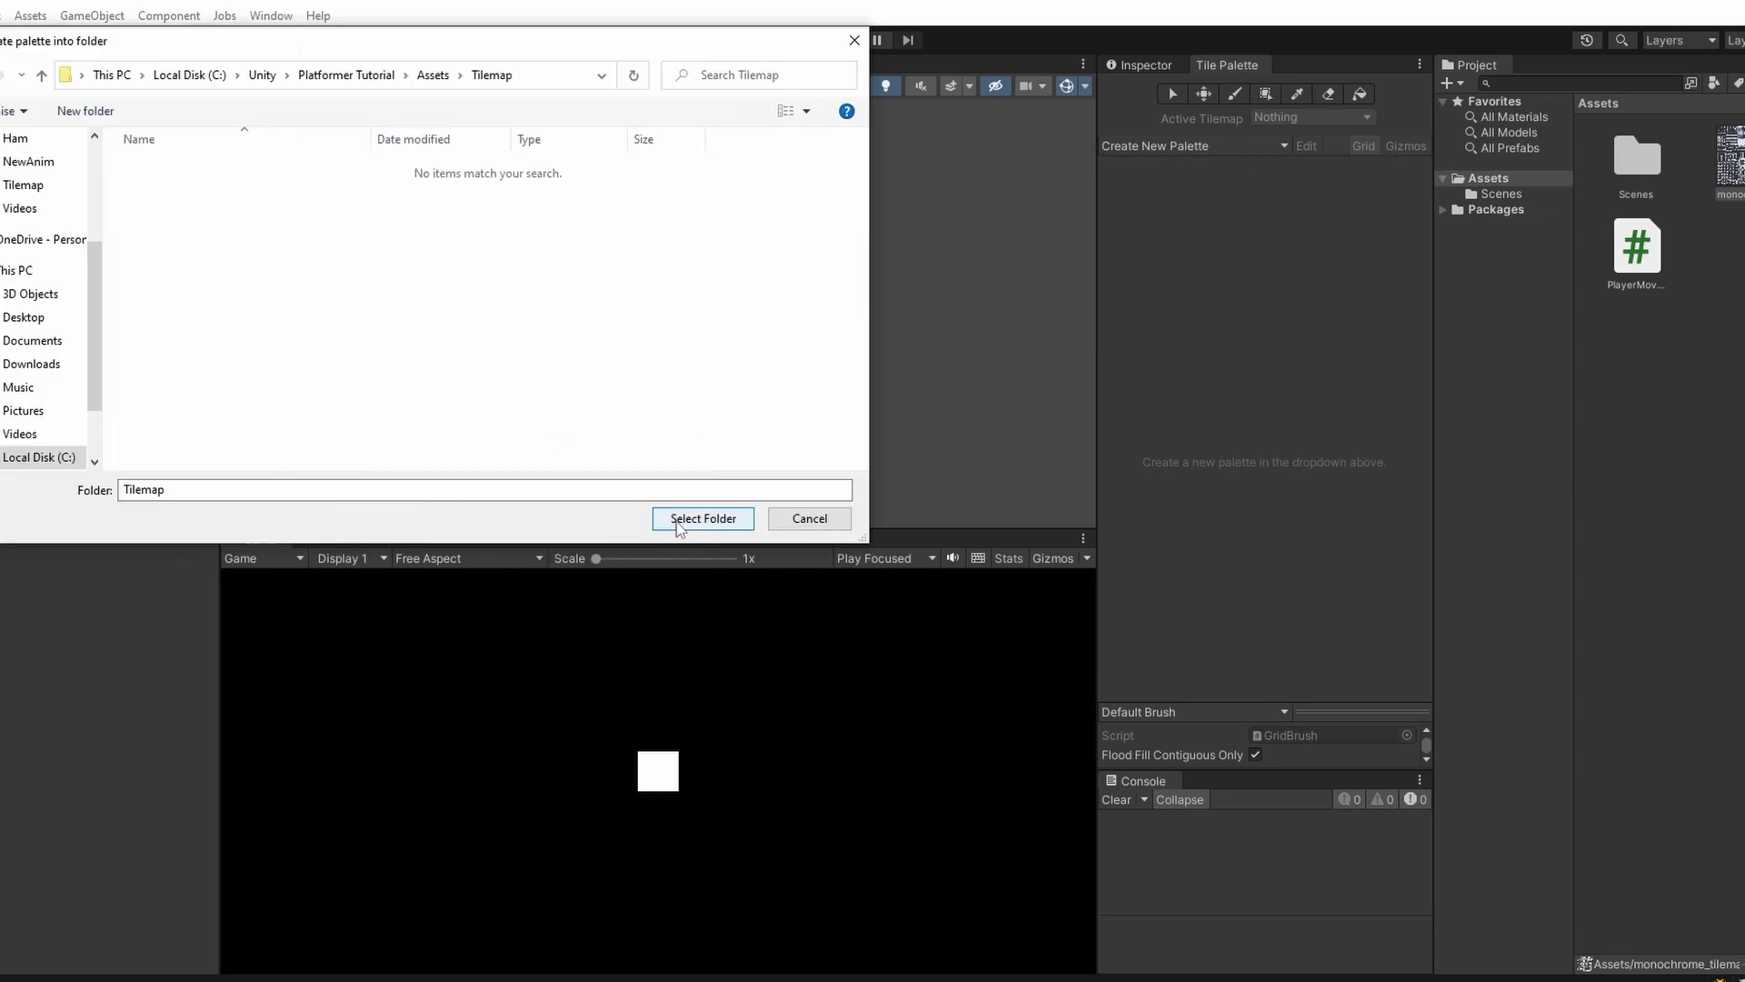
left_click(703, 518)
left_click_drag(1652, 269, 1188, 265)
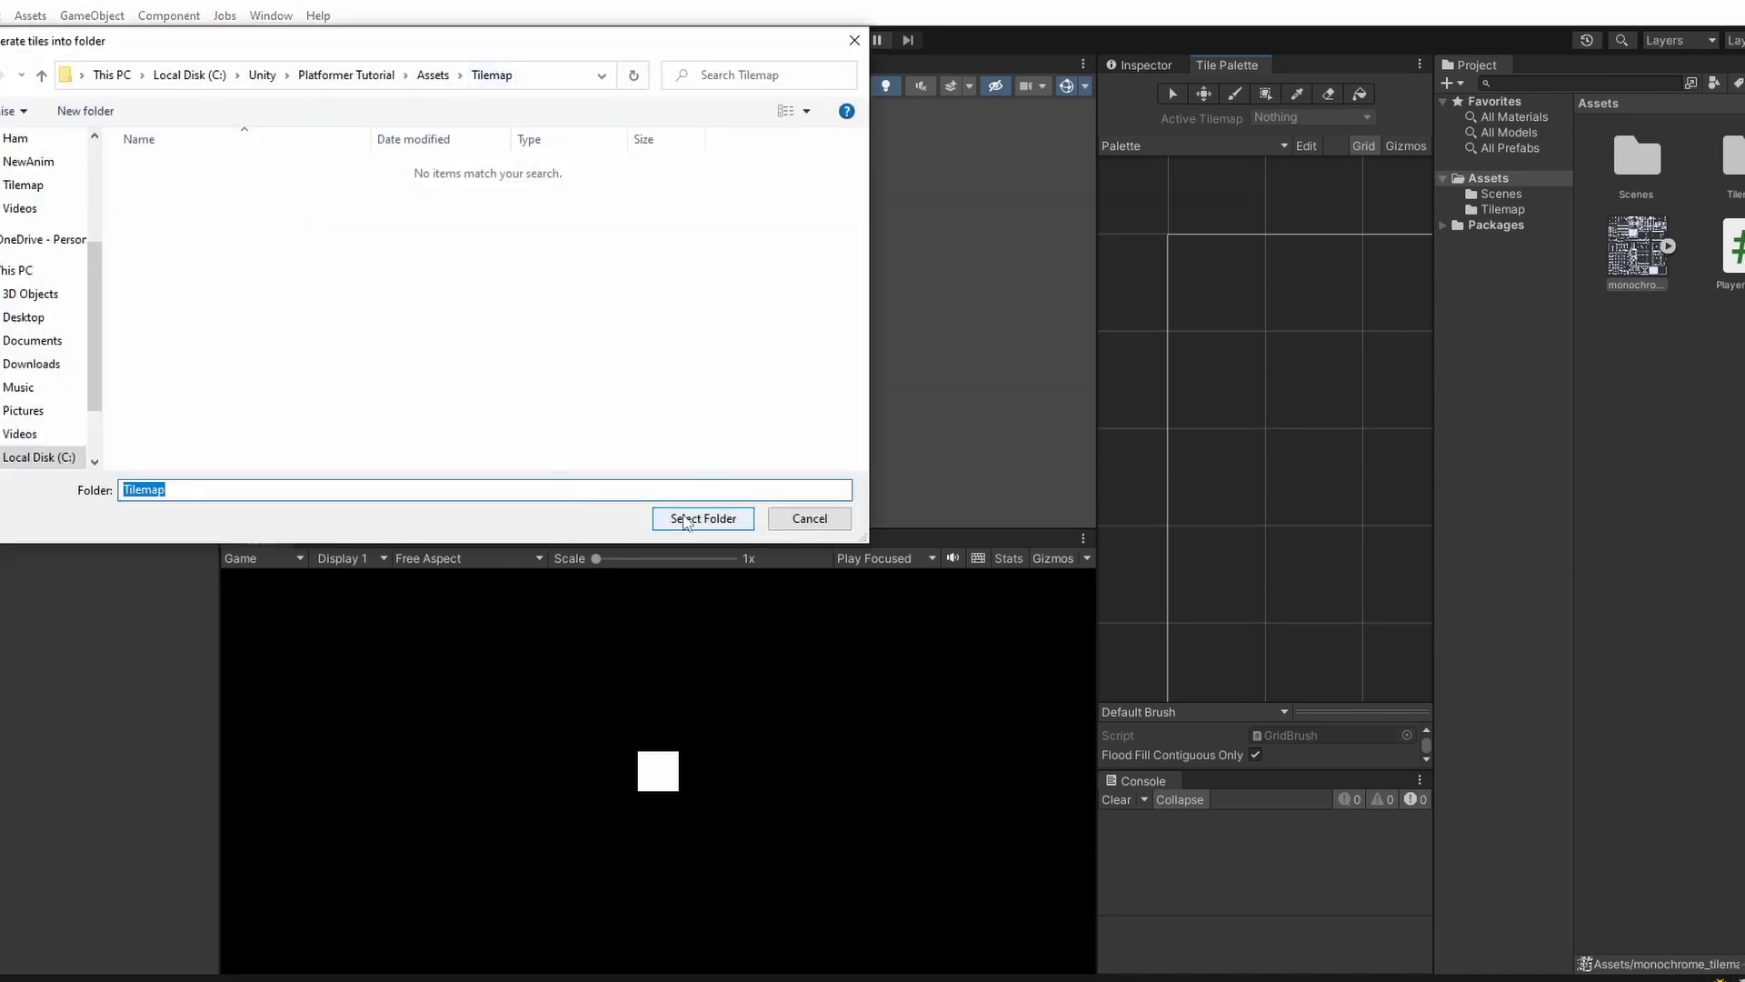
left_click(703, 518)
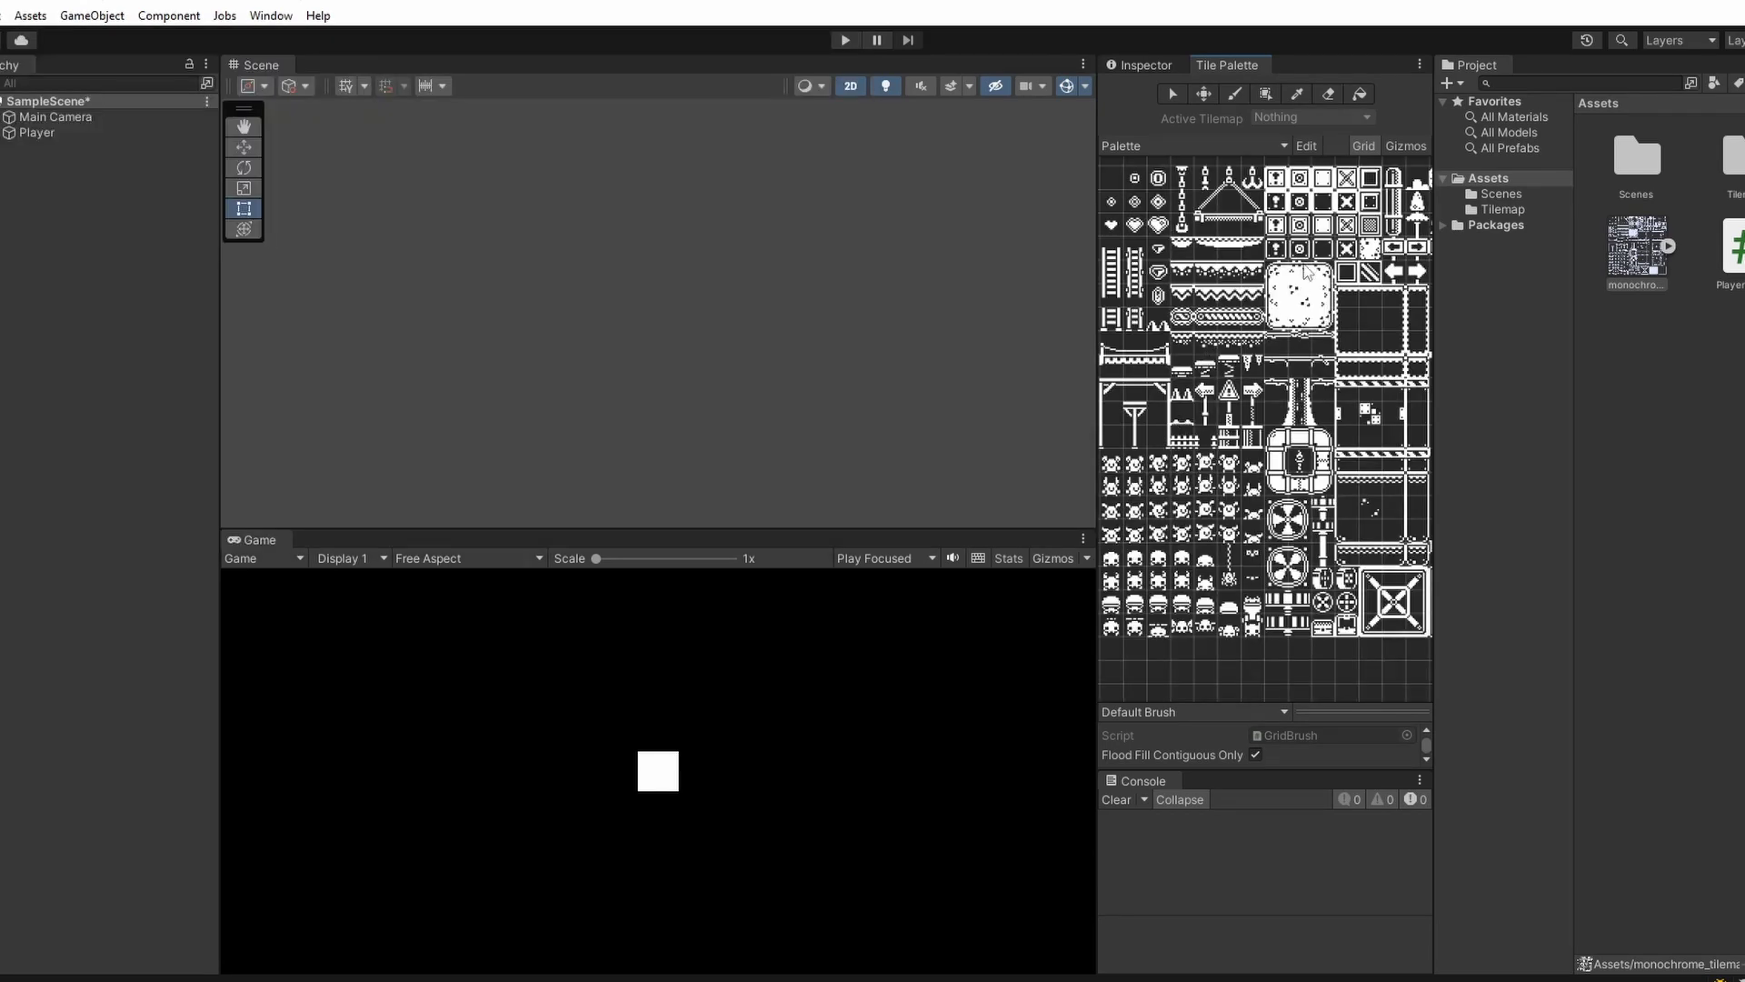
- Pick a palette tile and add a rectangular tilemap named Platforms near the Player
left_click(1184, 277)
double_click(80, 134)
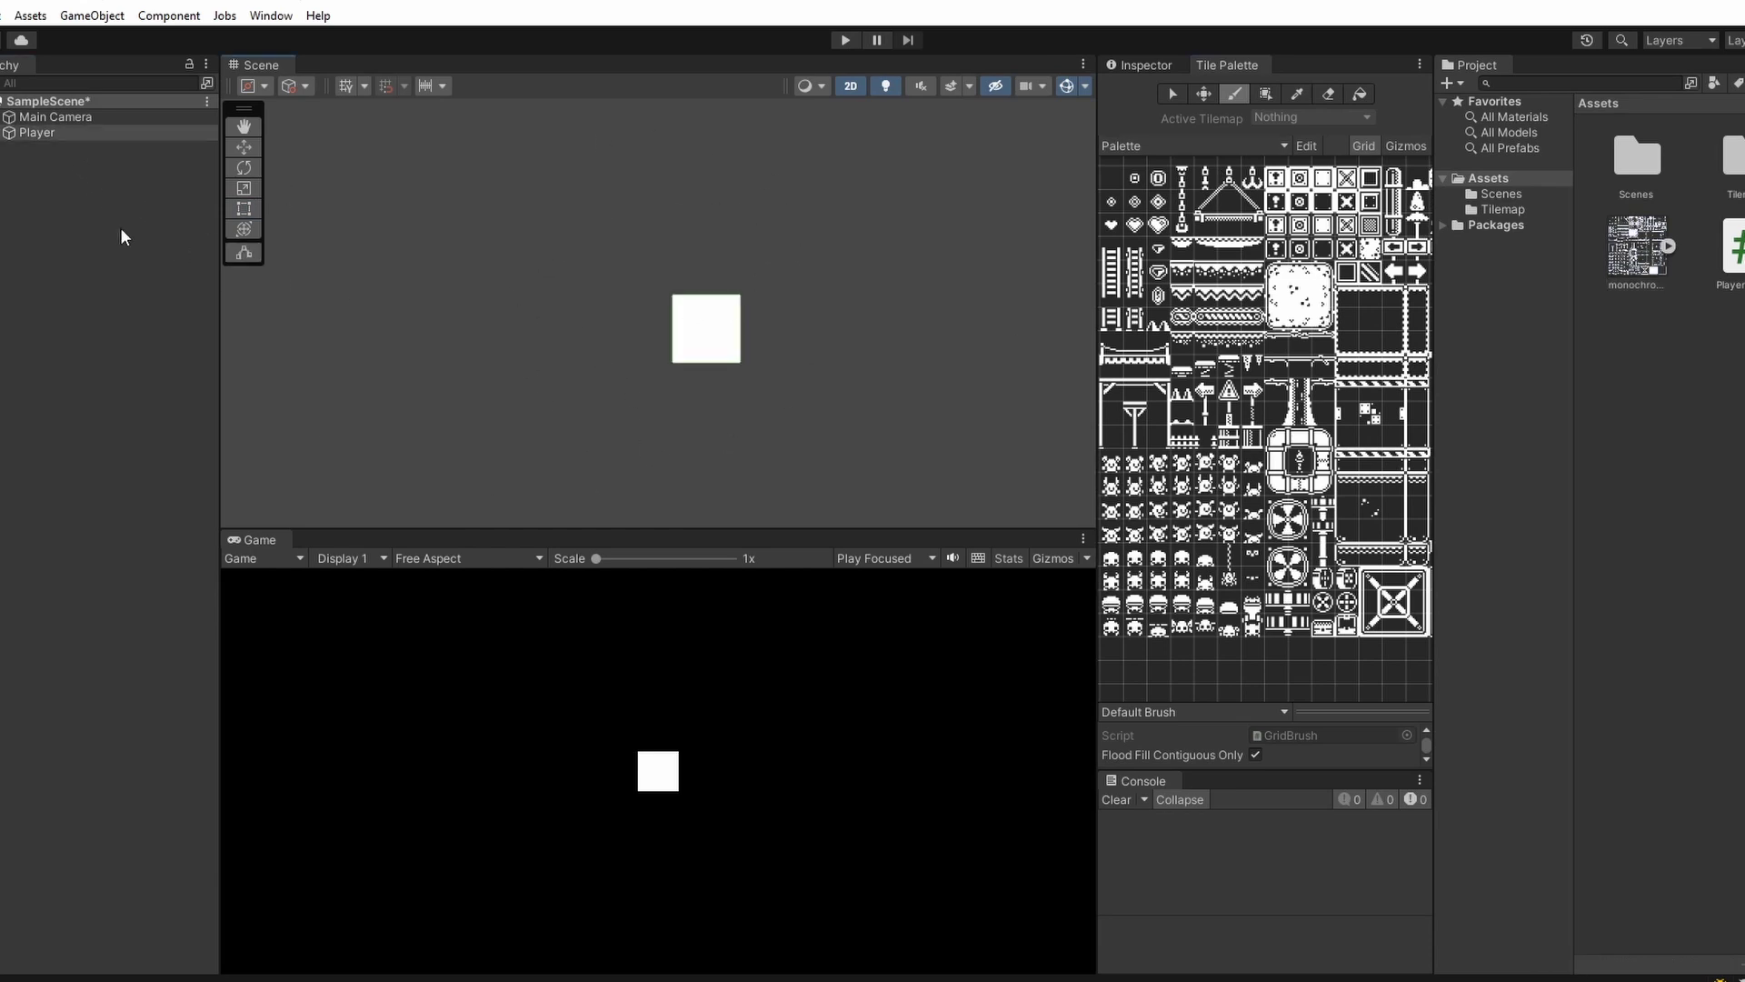
right_click(43, 188)
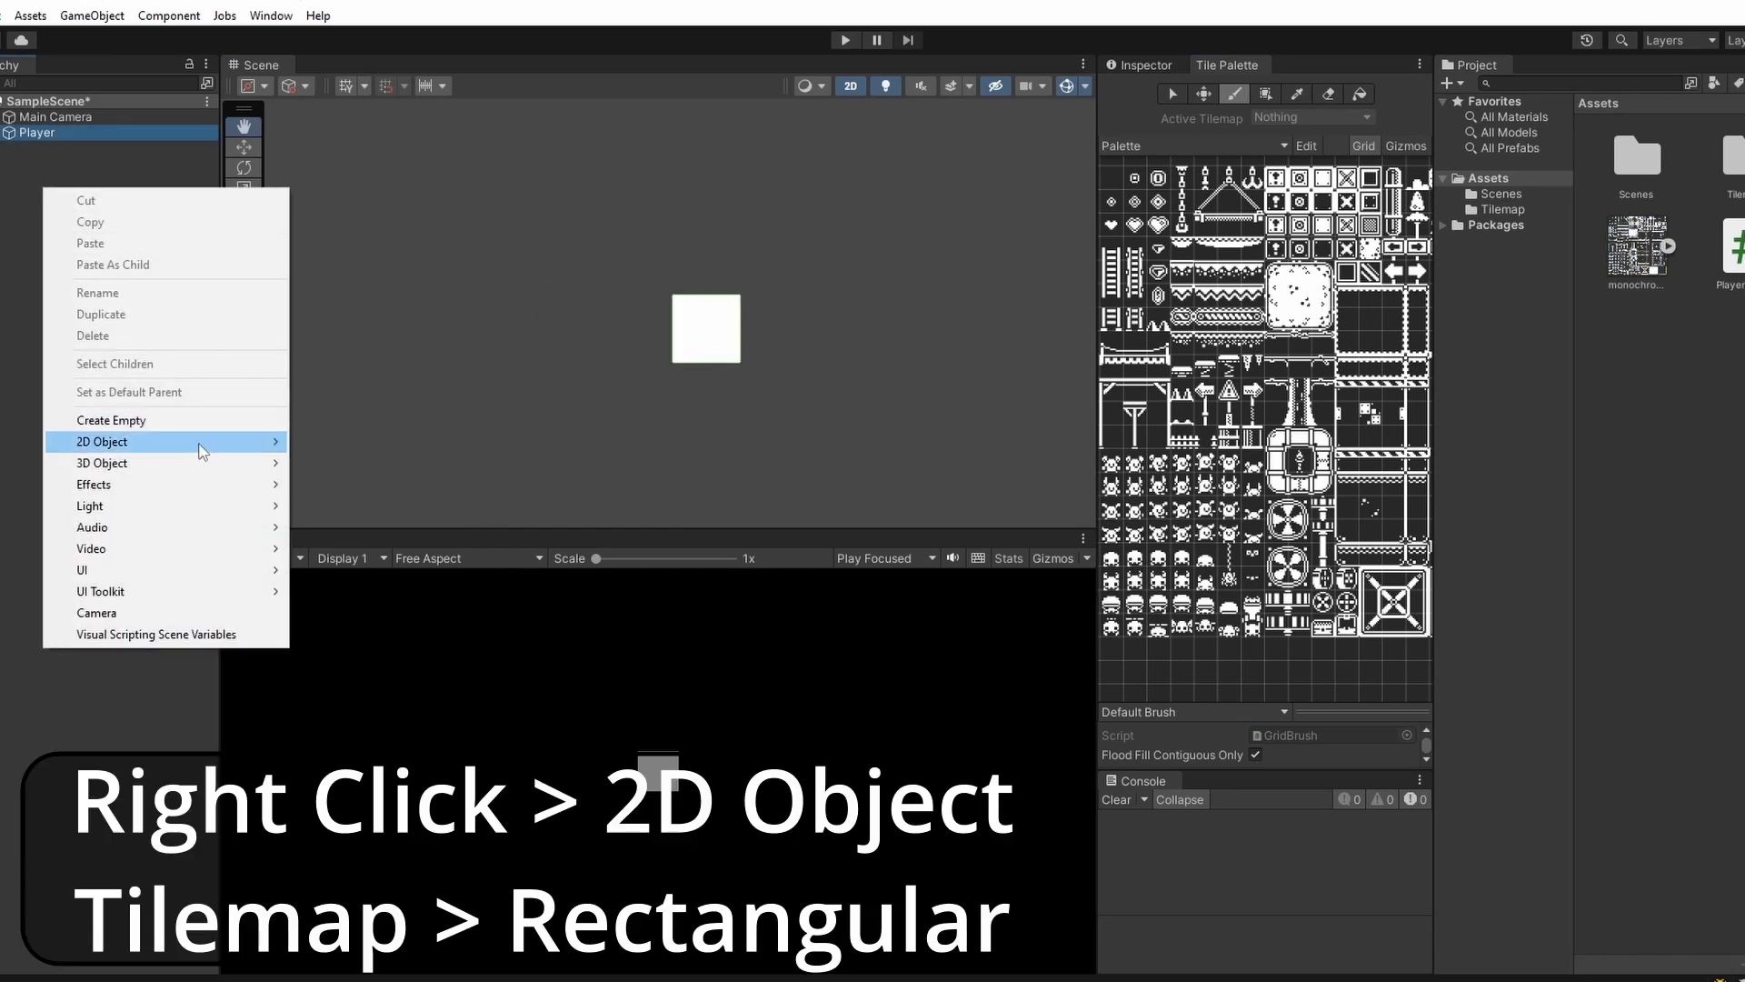
mouse_move(200, 444)
mouse_move(371, 484)
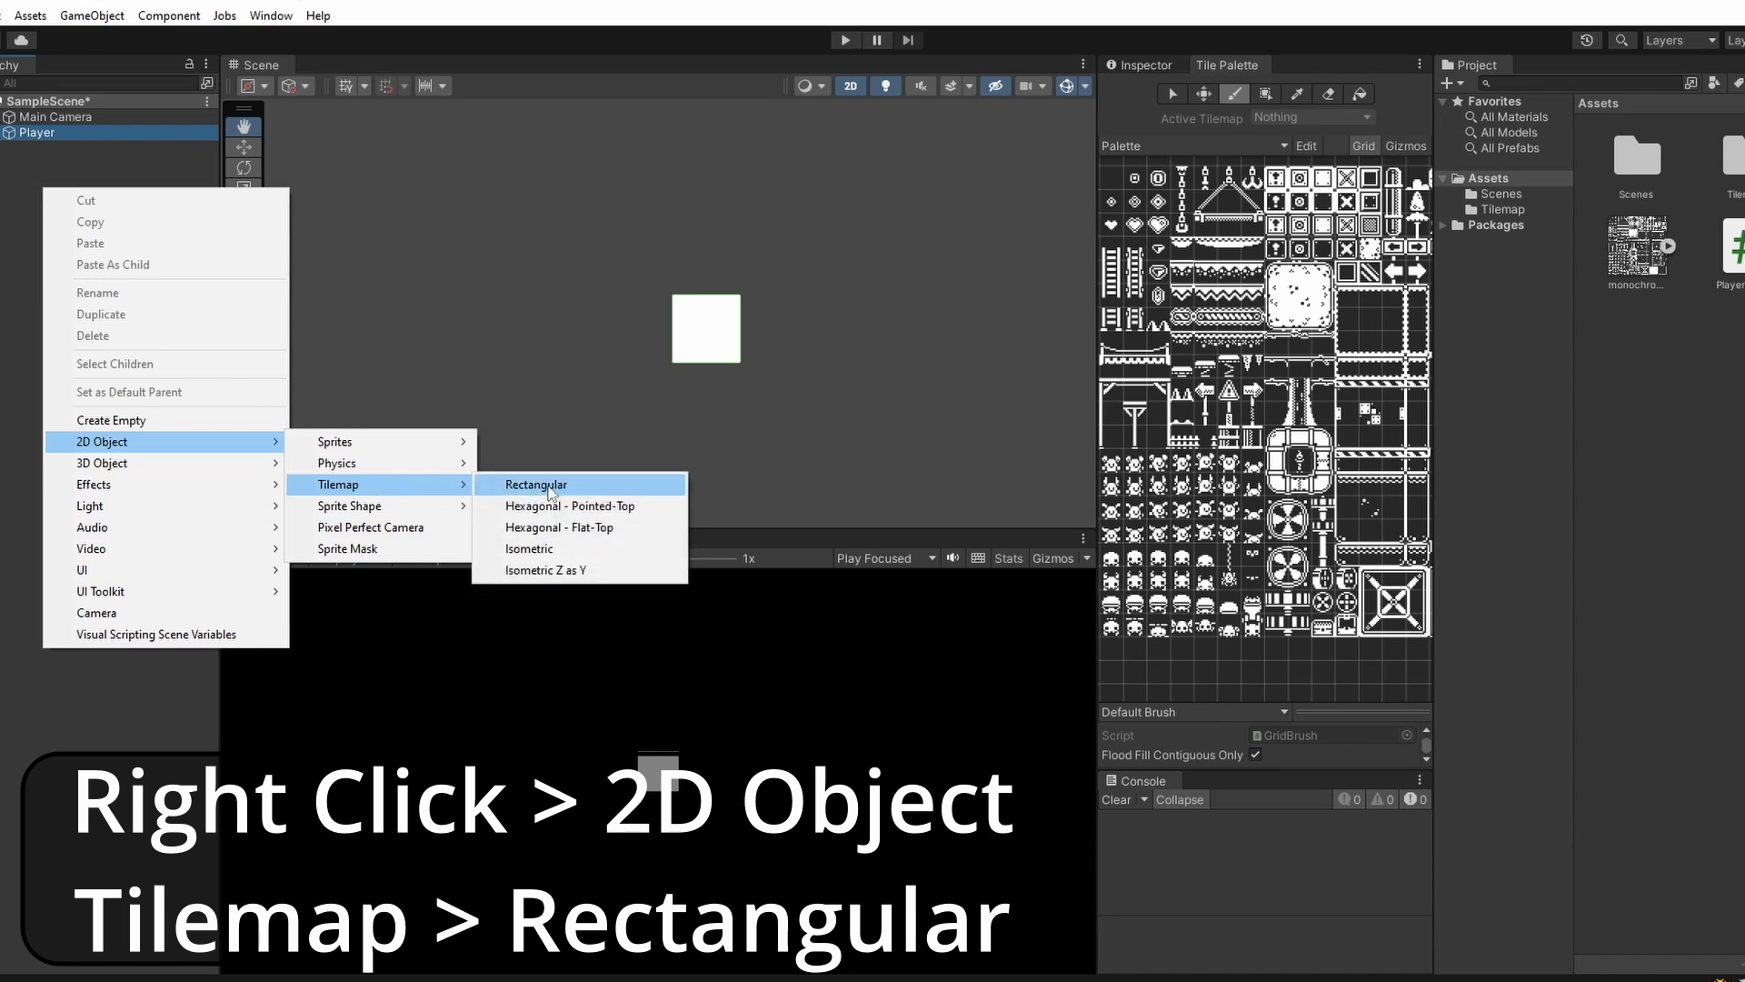
left_click(522, 488)
type("Pl")
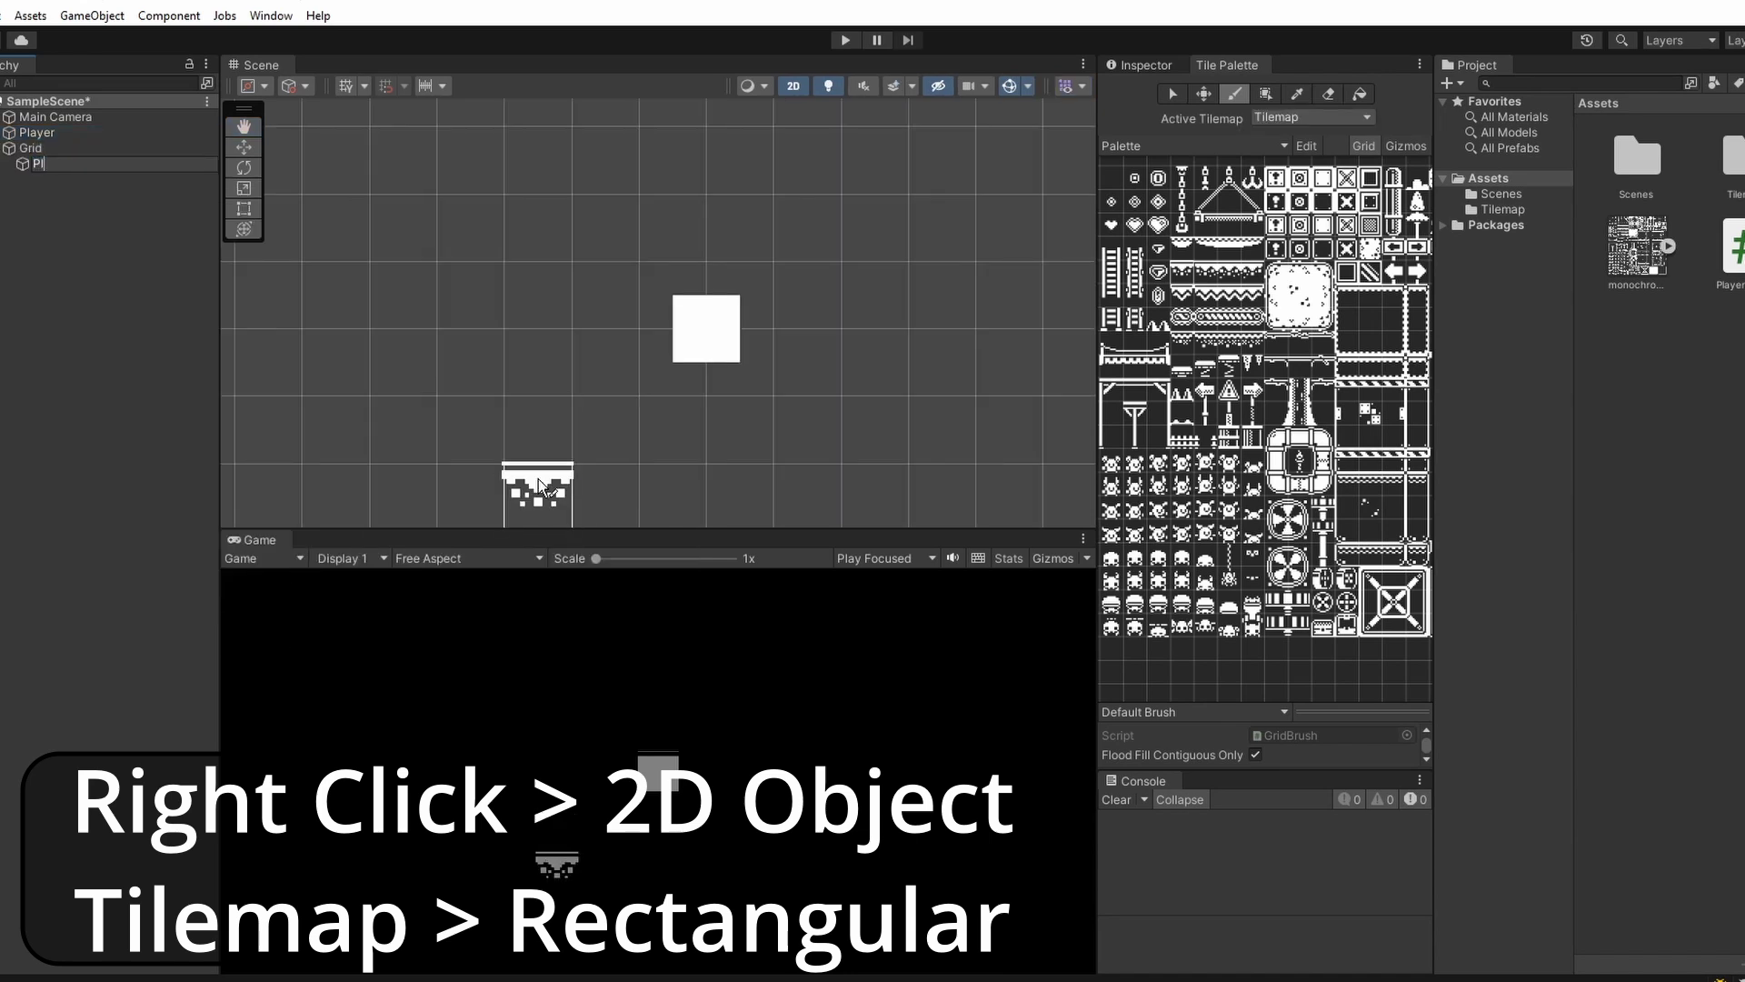
type("atforms")
key("Return")
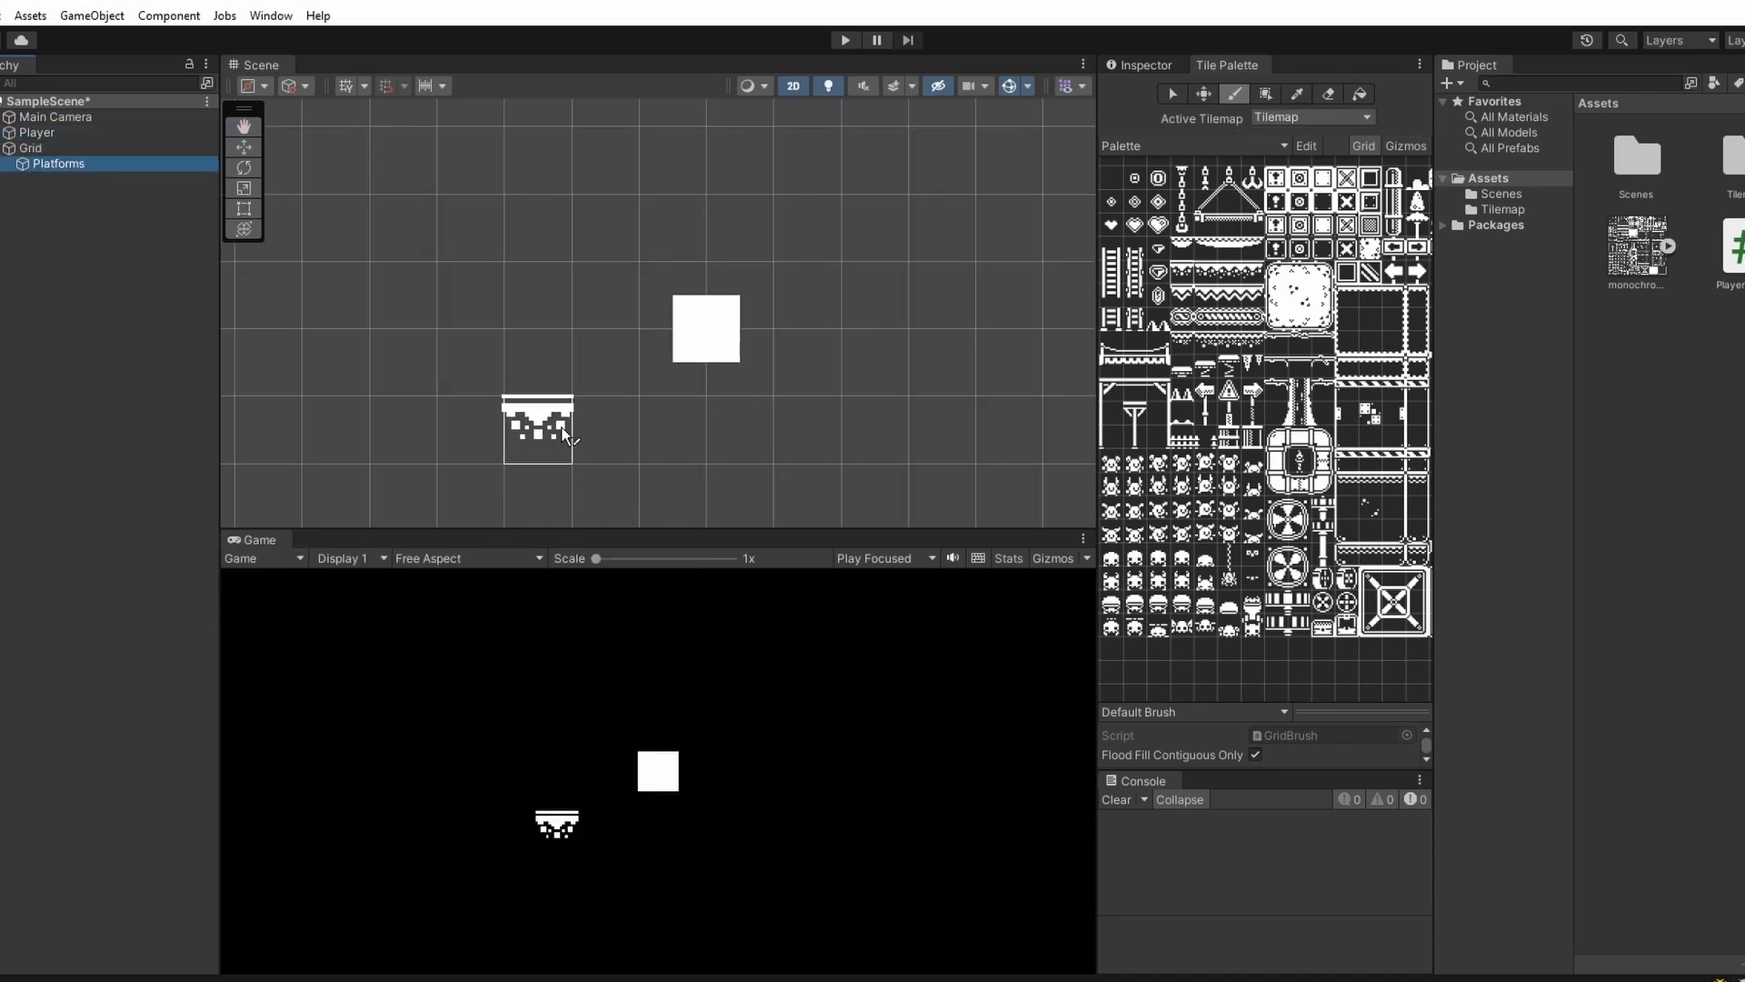
- Paint a row of platform tiles beneath the player, play-test it, and select Platforms
left_click(607, 434)
left_click_drag(677, 434, 877, 434)
left_click(844, 40)
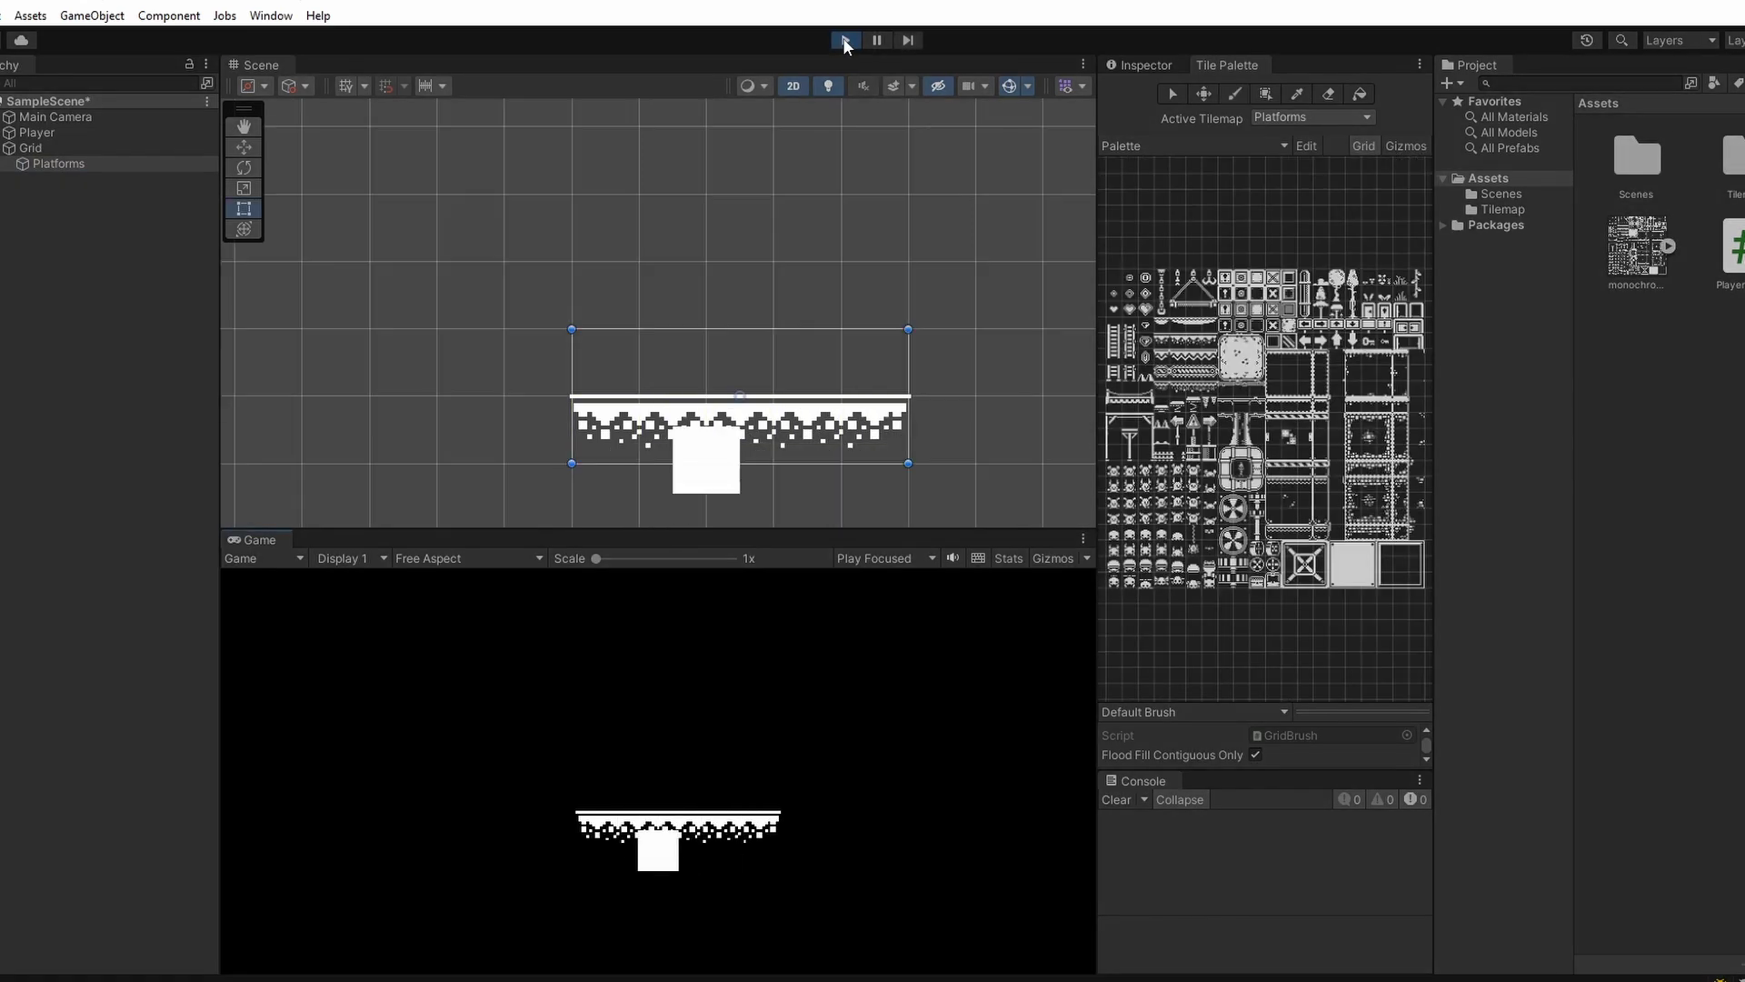
left_click(844, 42)
left_click(78, 168)
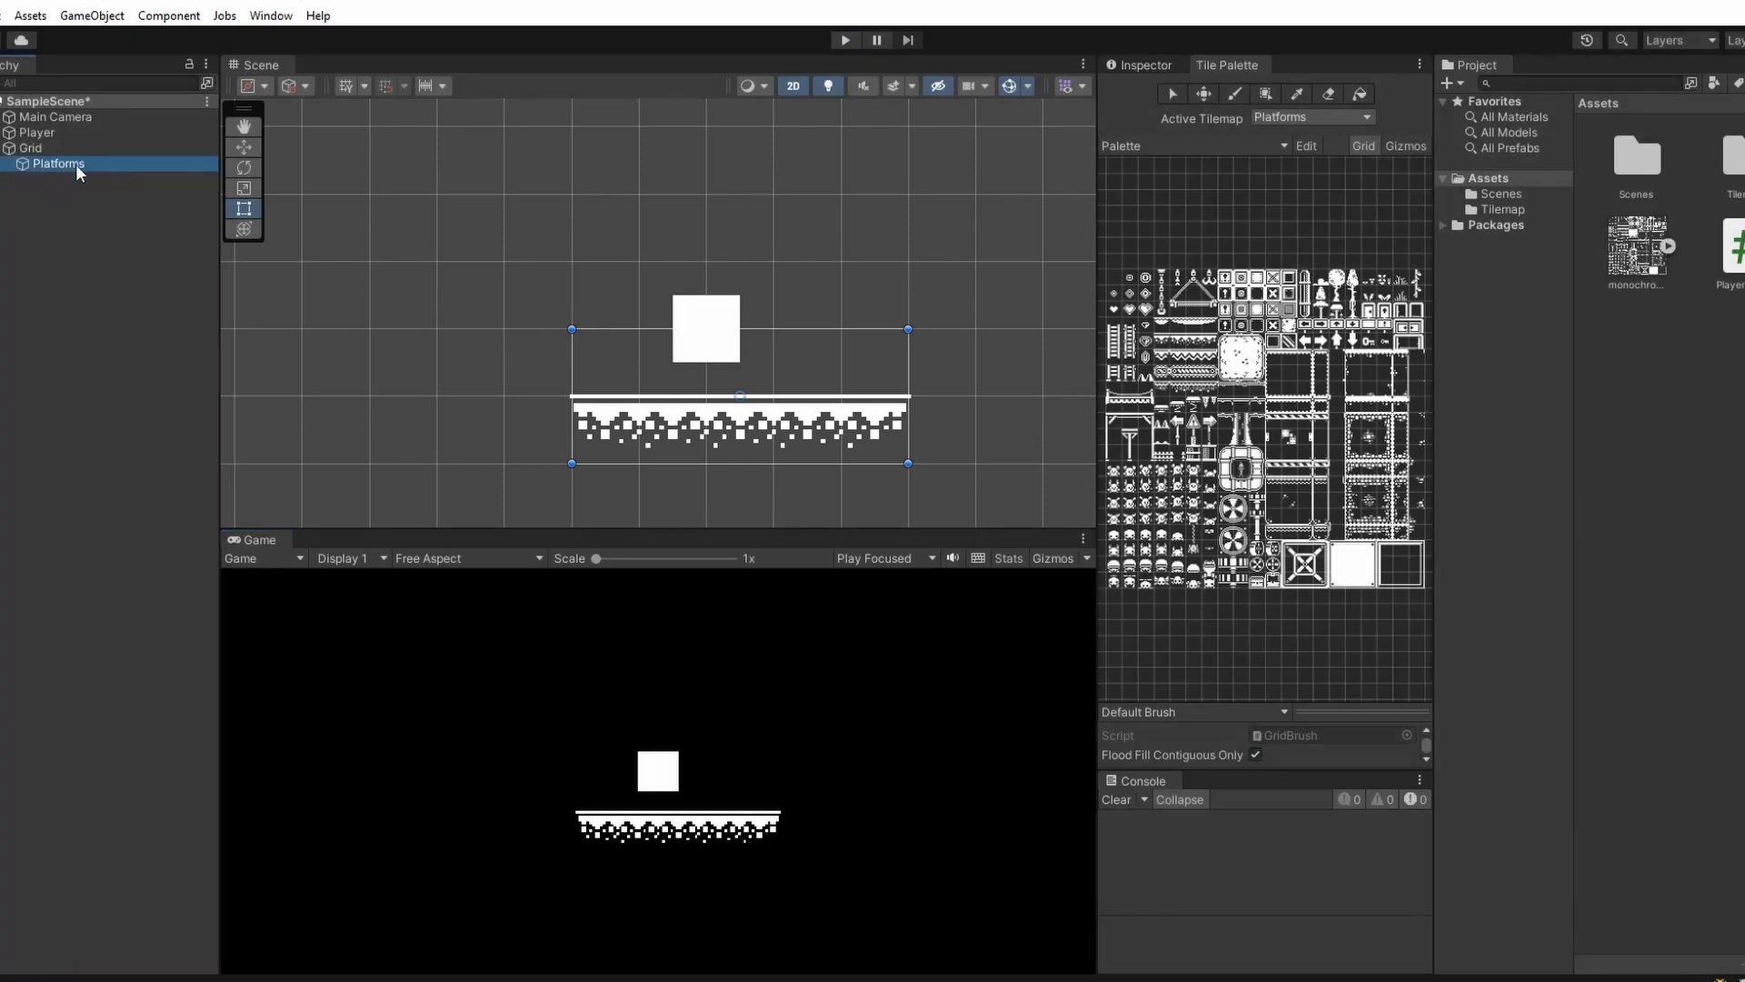
- Add a Tilemap Collider 2D to Platforms by searching 'til' in Add Component
left_click(1145, 66)
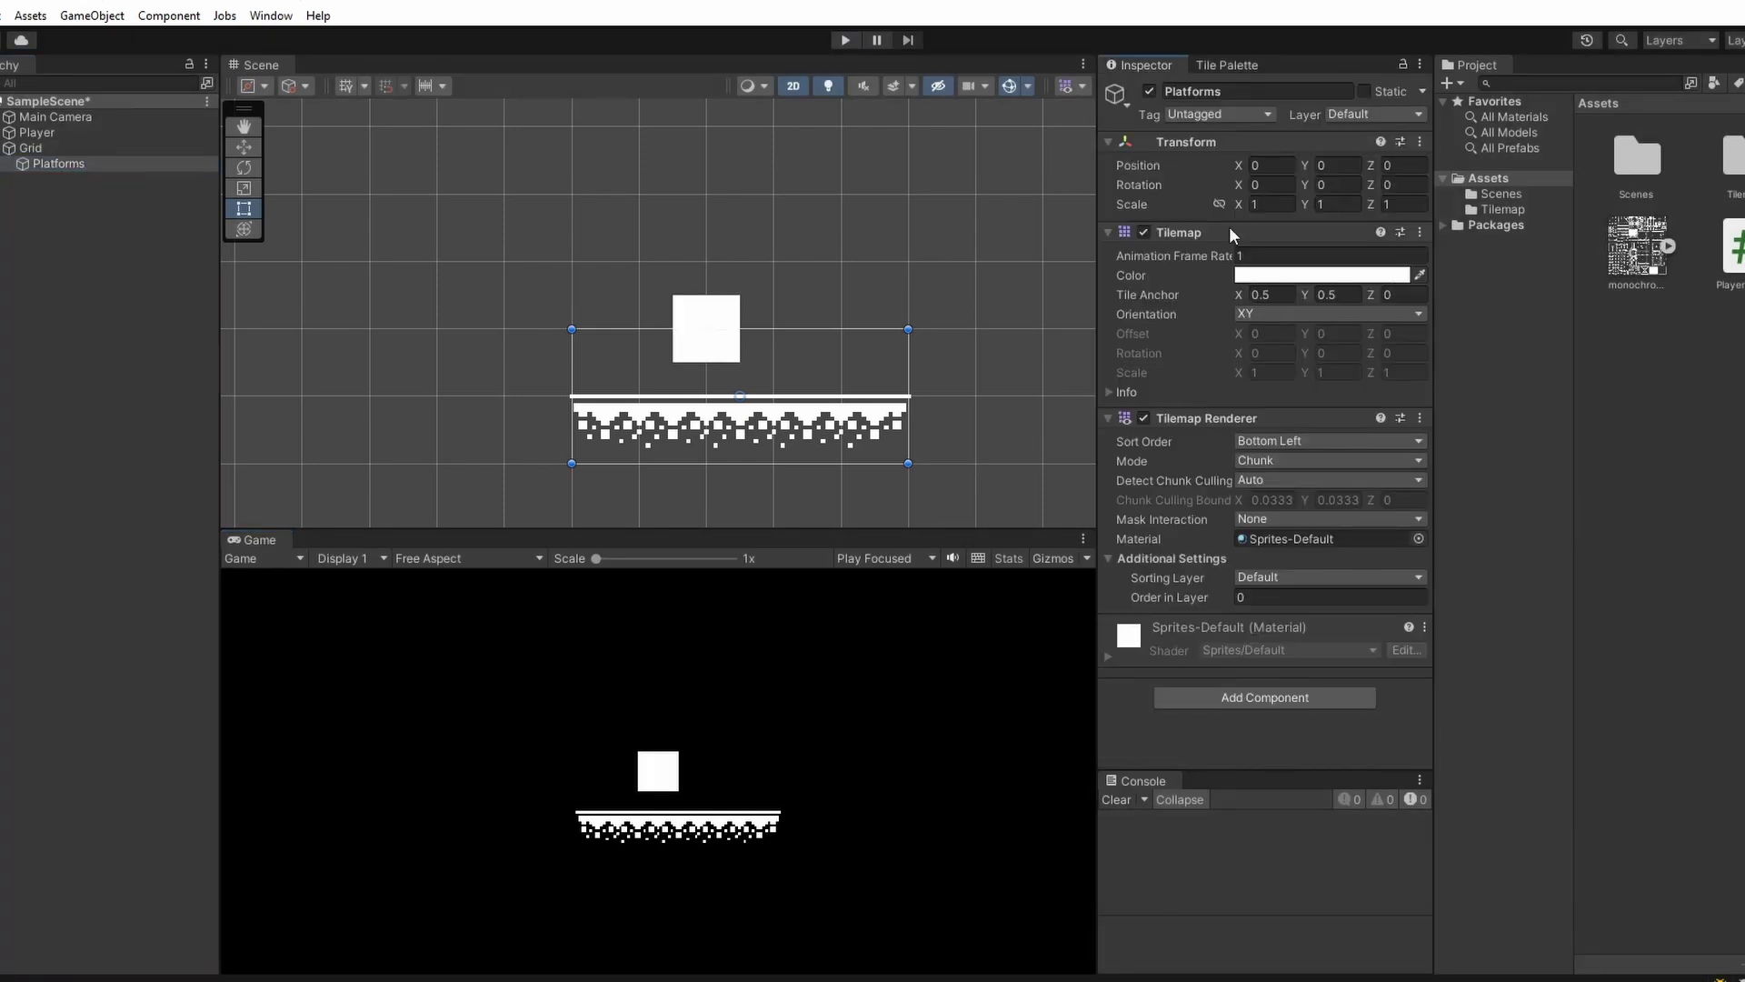
left_click(1293, 697)
type("til")
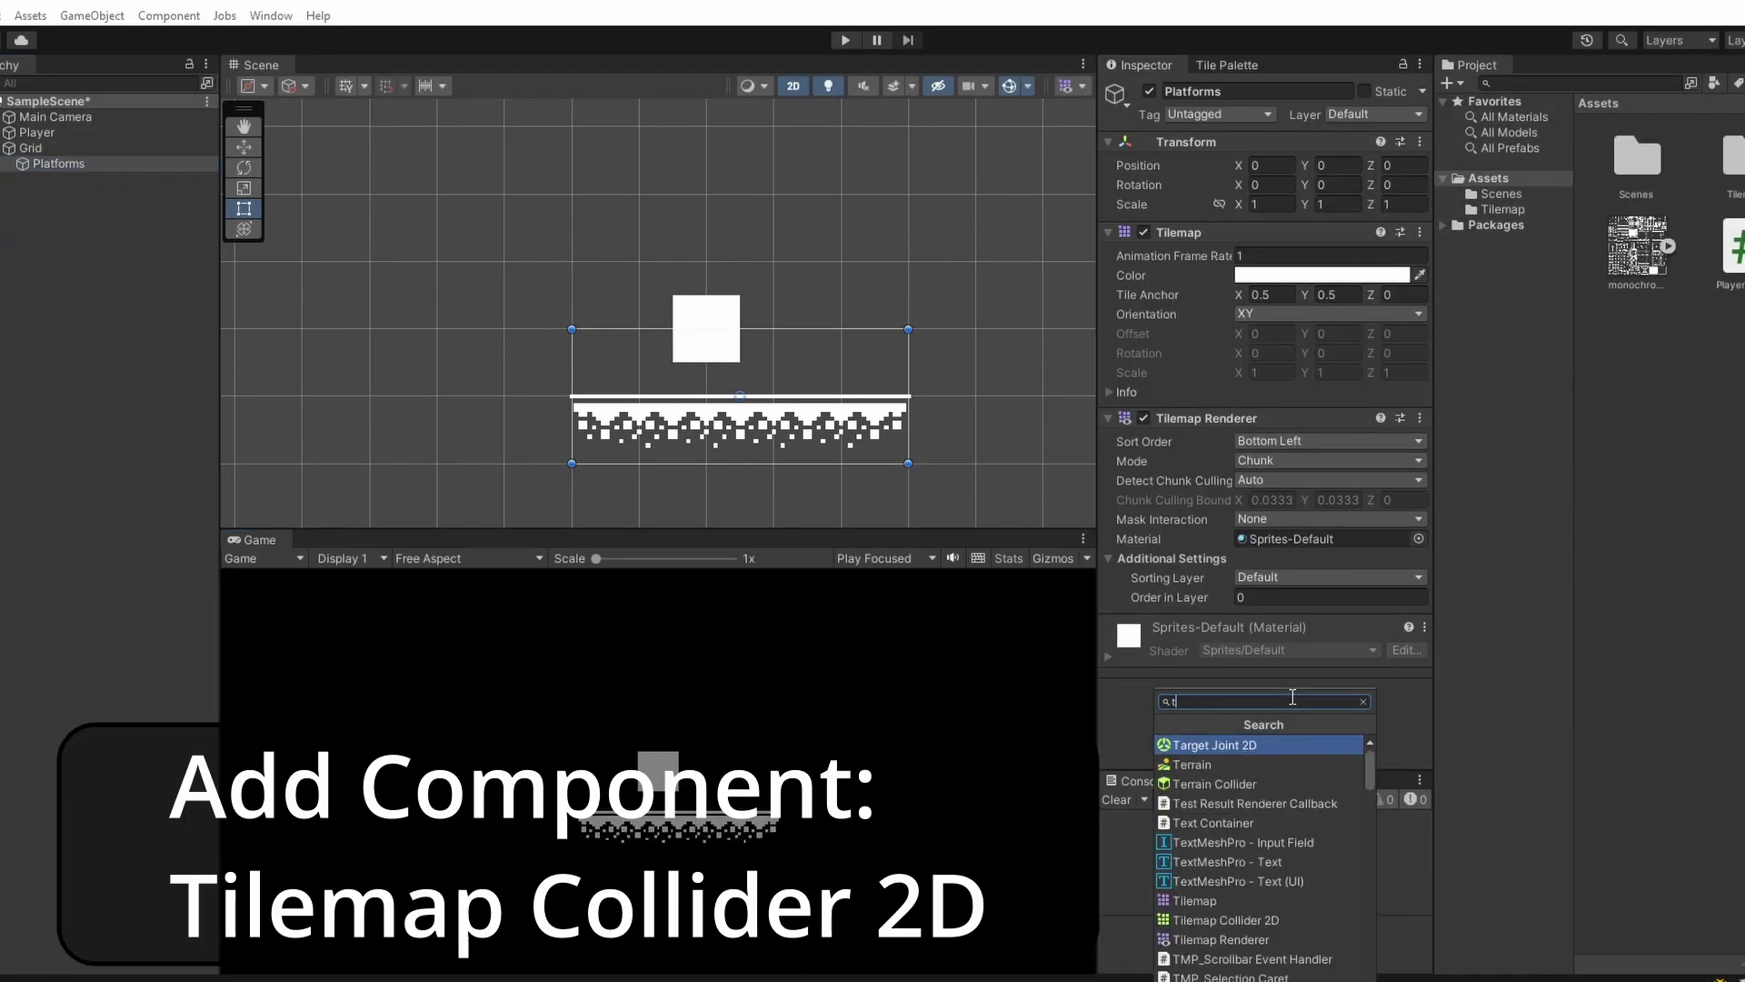
left_click(1225, 764)
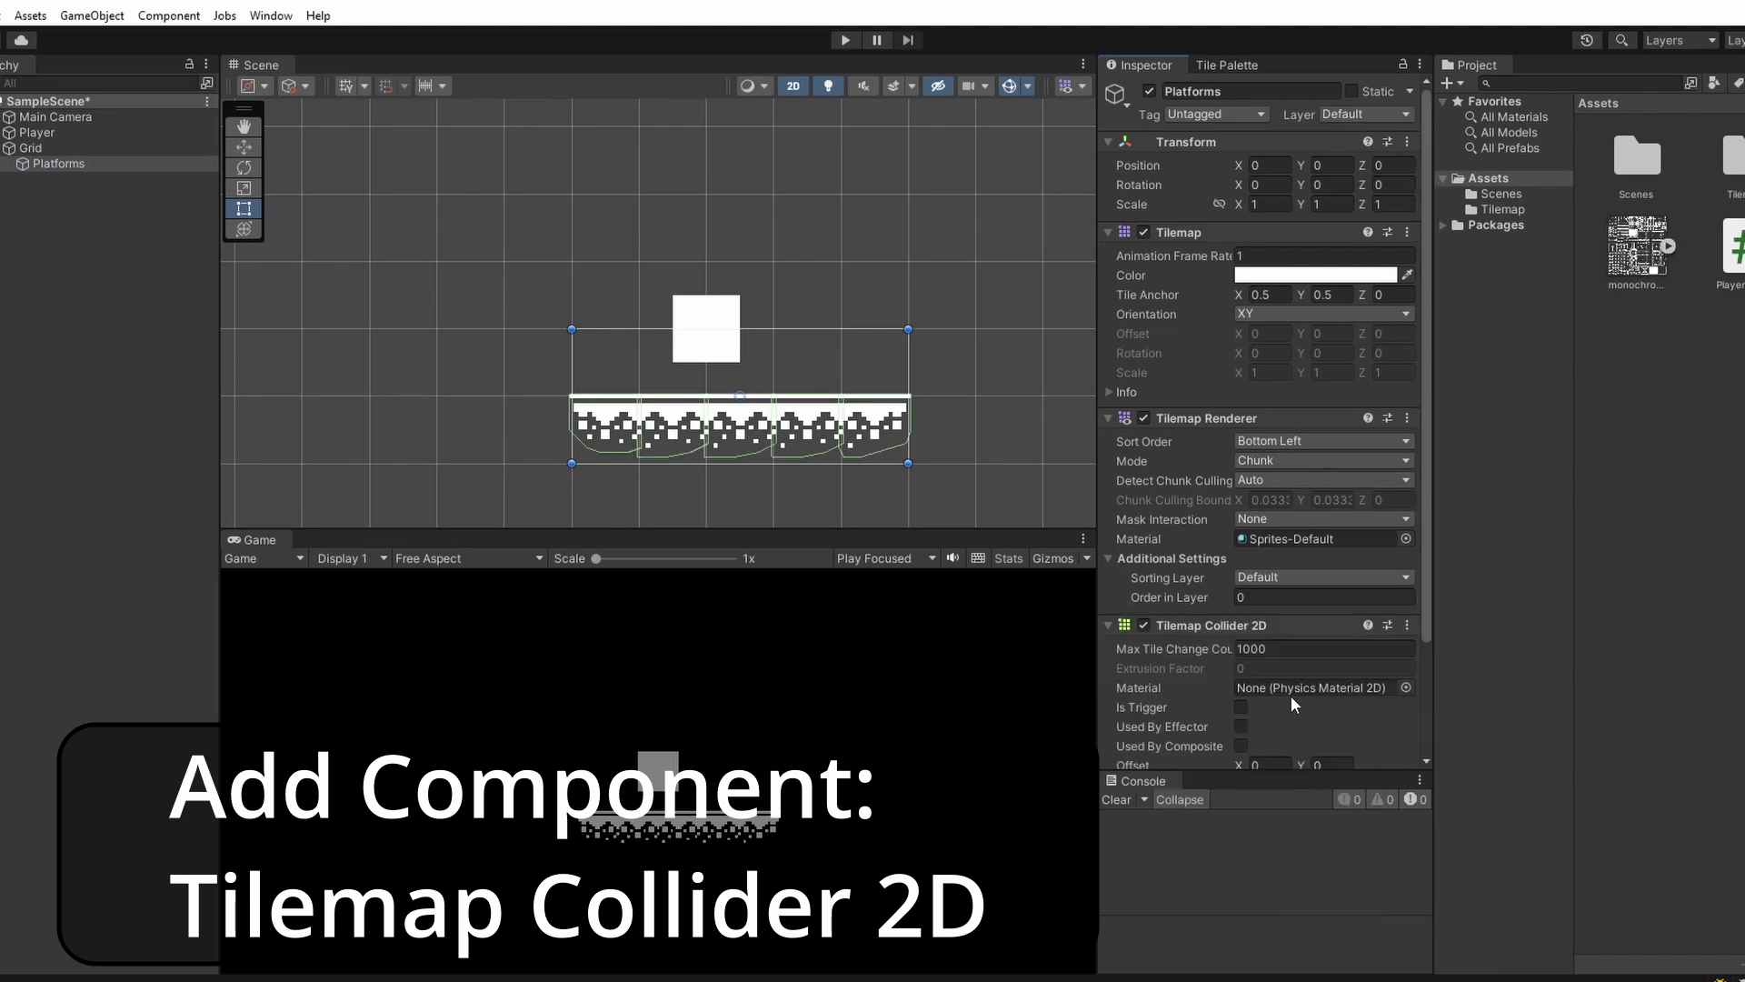
scroll(695, 490, "up", 5)
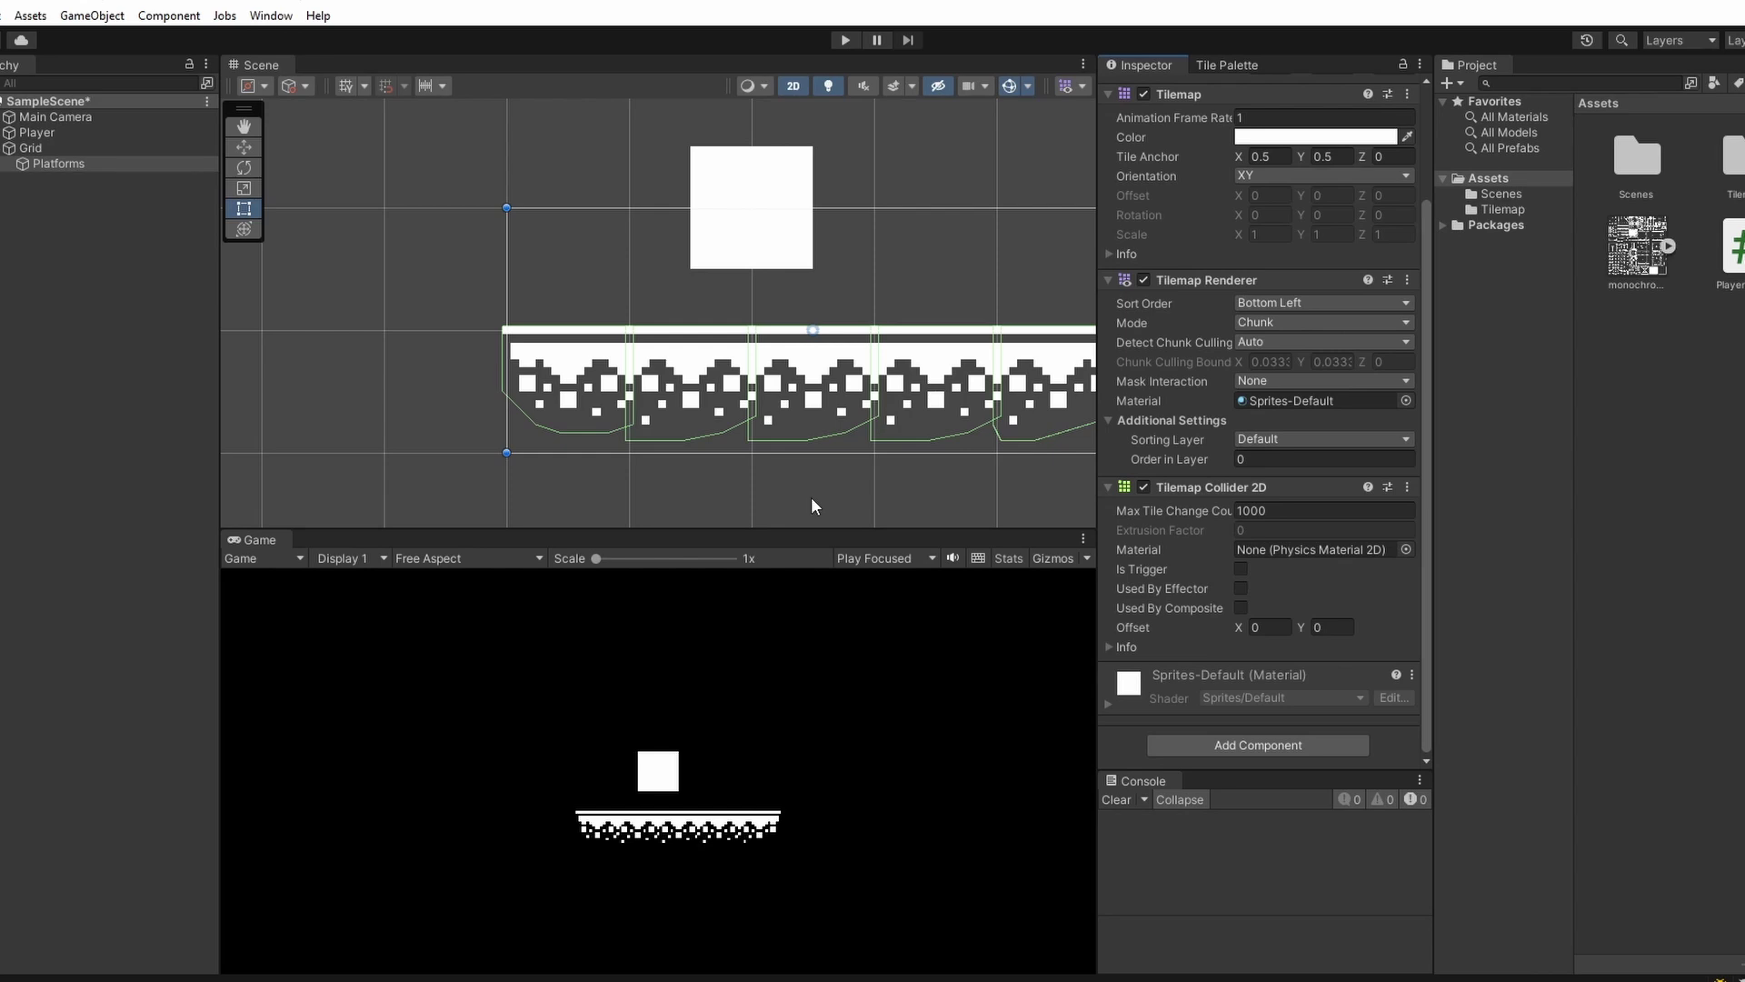
- Add a Composite Collider 2D, tick Used By Composite, and set the Rigidbody 2D Body Type to Static
left_click(1258, 745)
type("til")
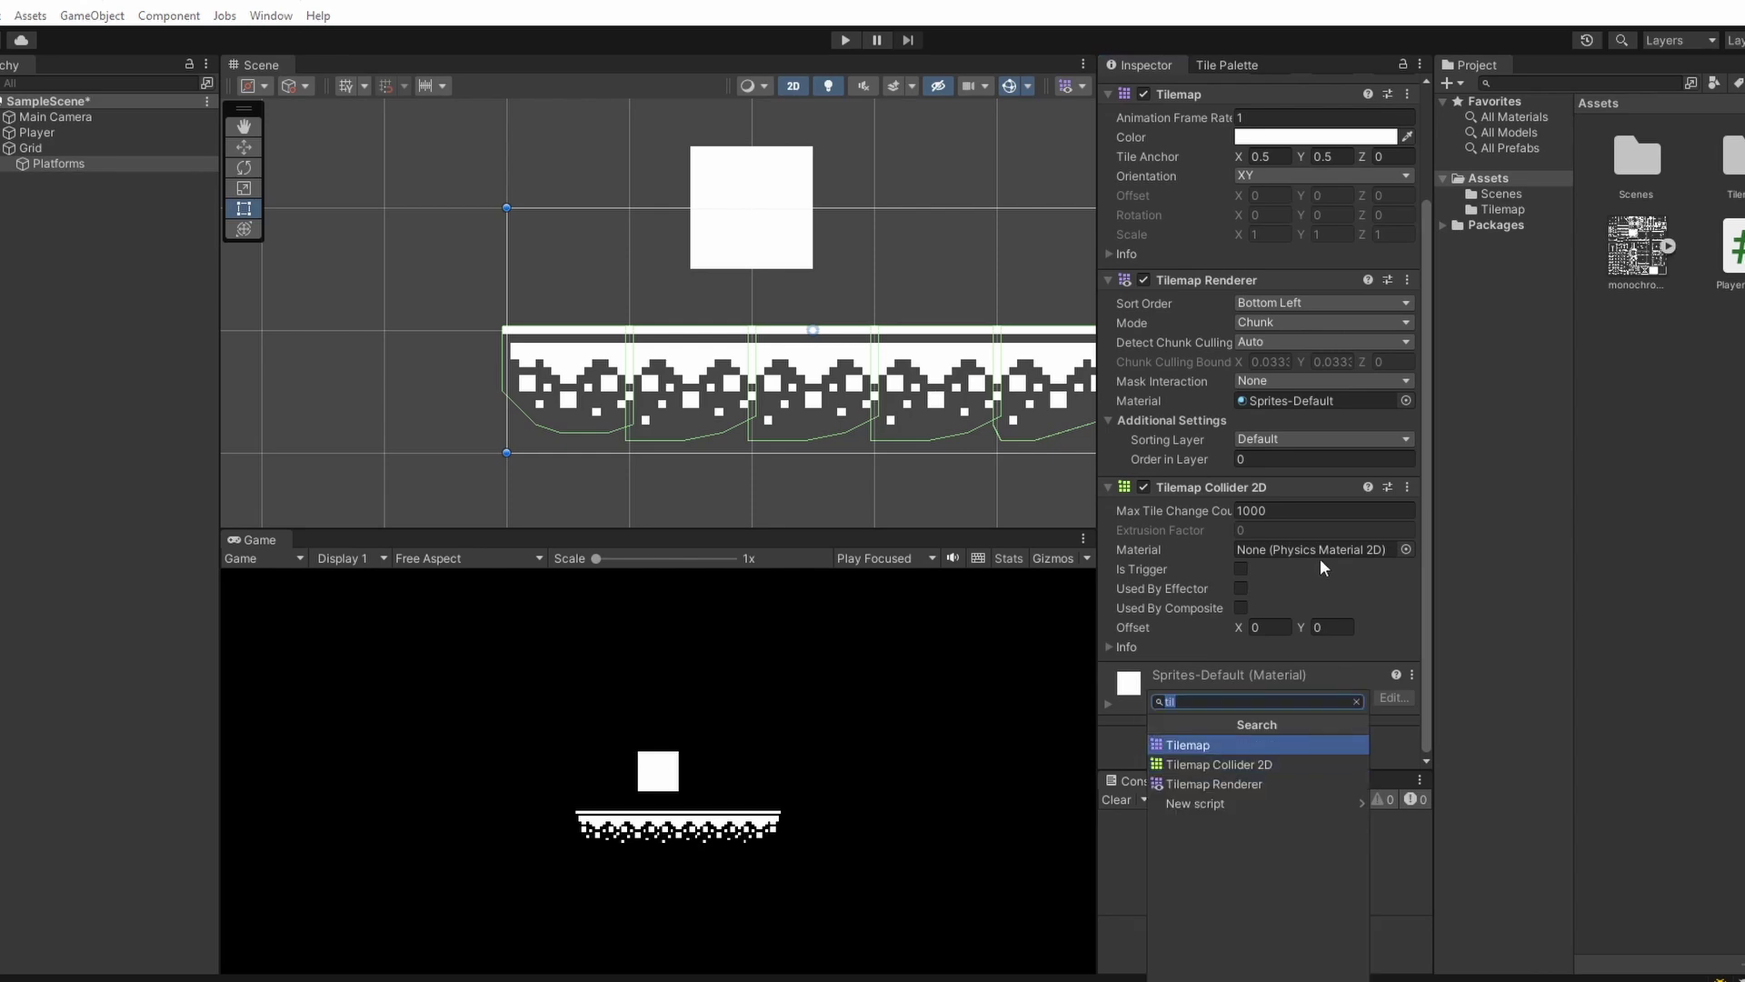
type("comp")
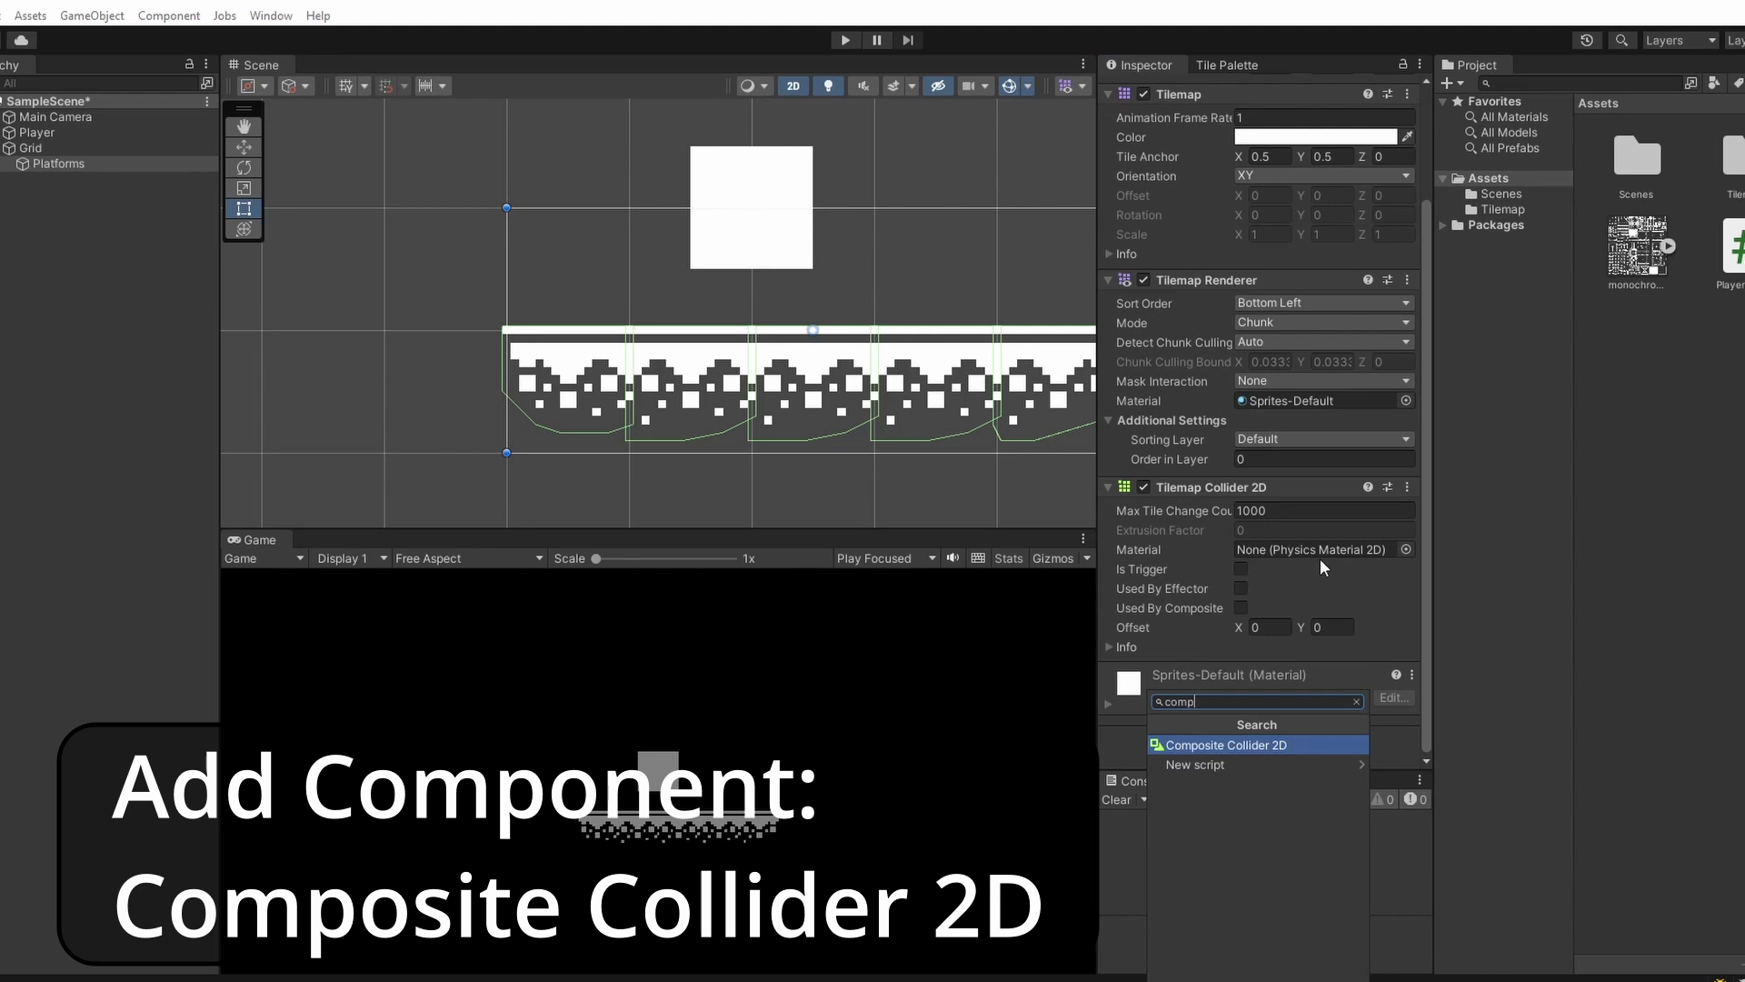
key("Return")
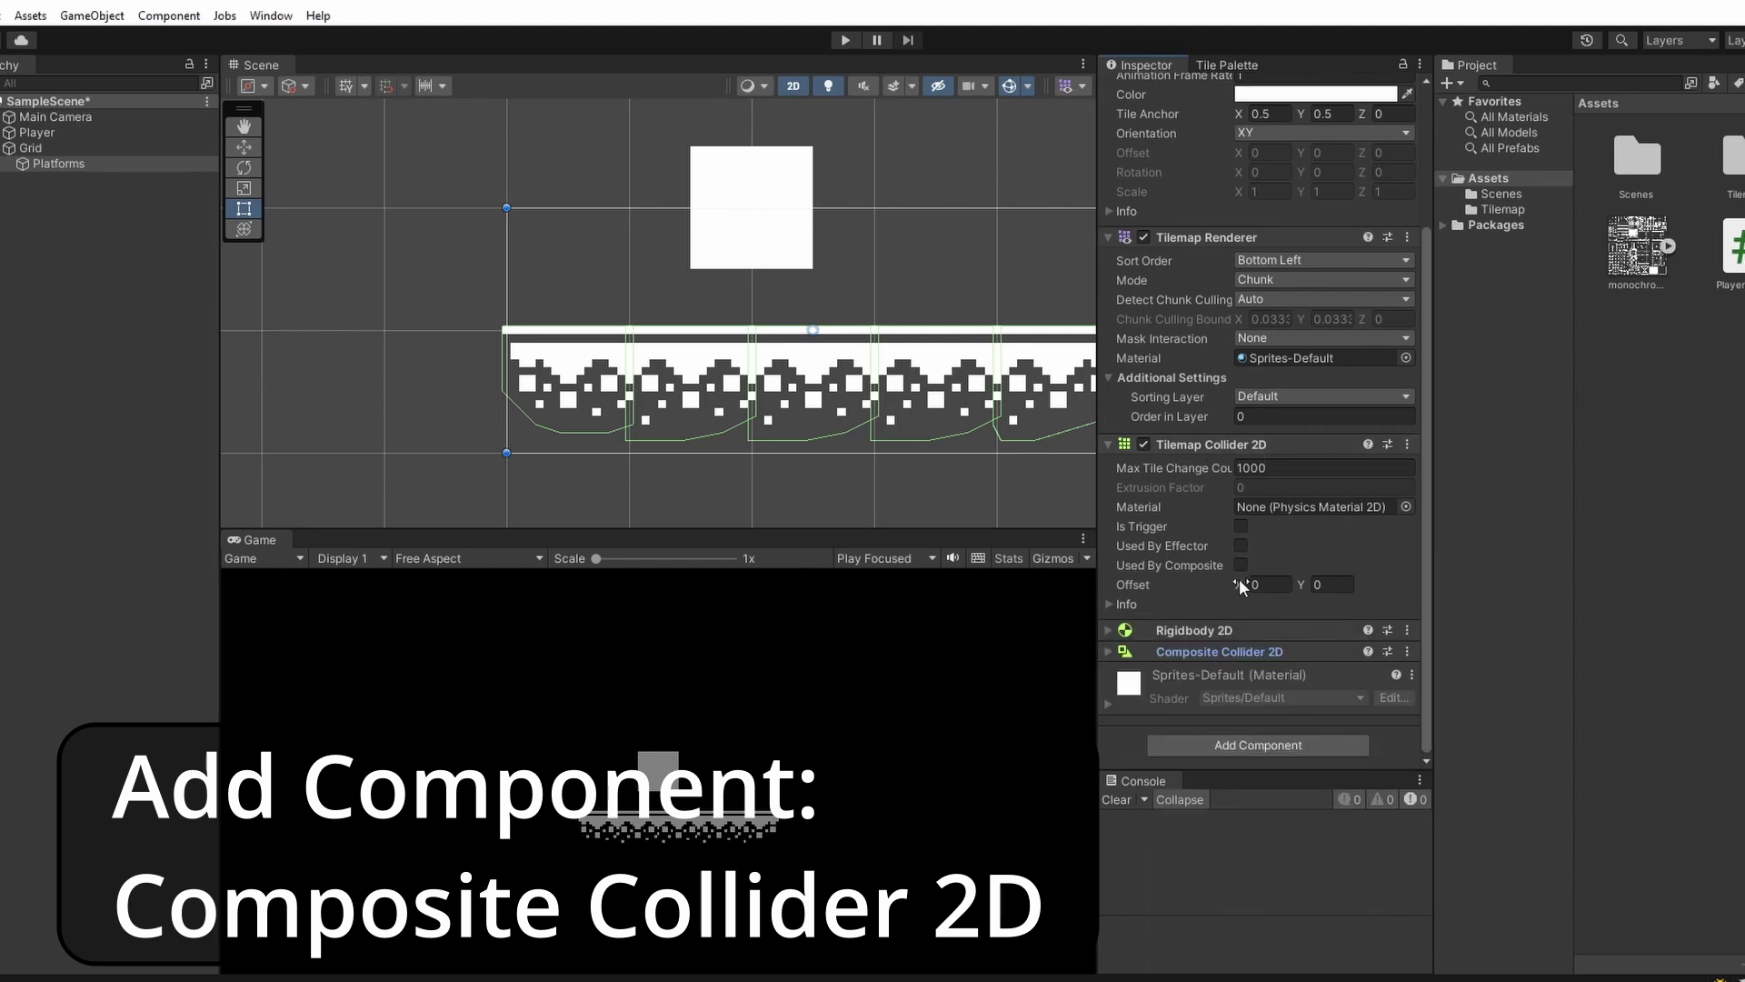
left_click(1242, 565)
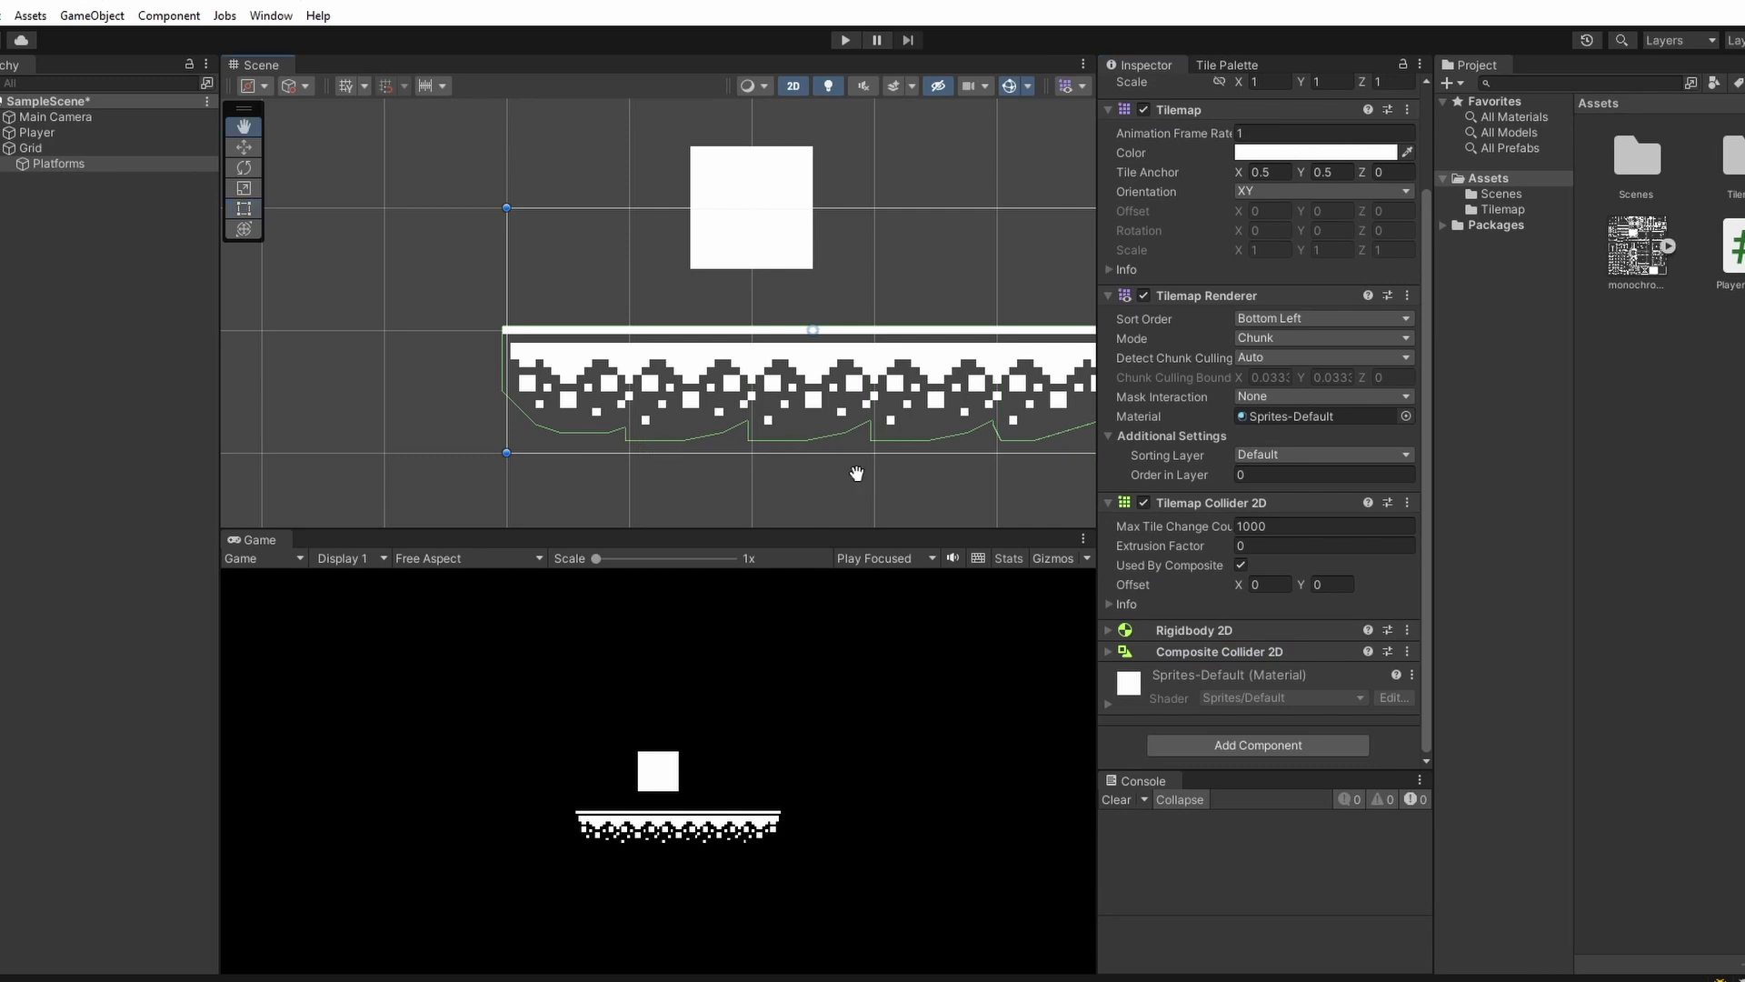
middle_click_drag(853, 467, 761, 466)
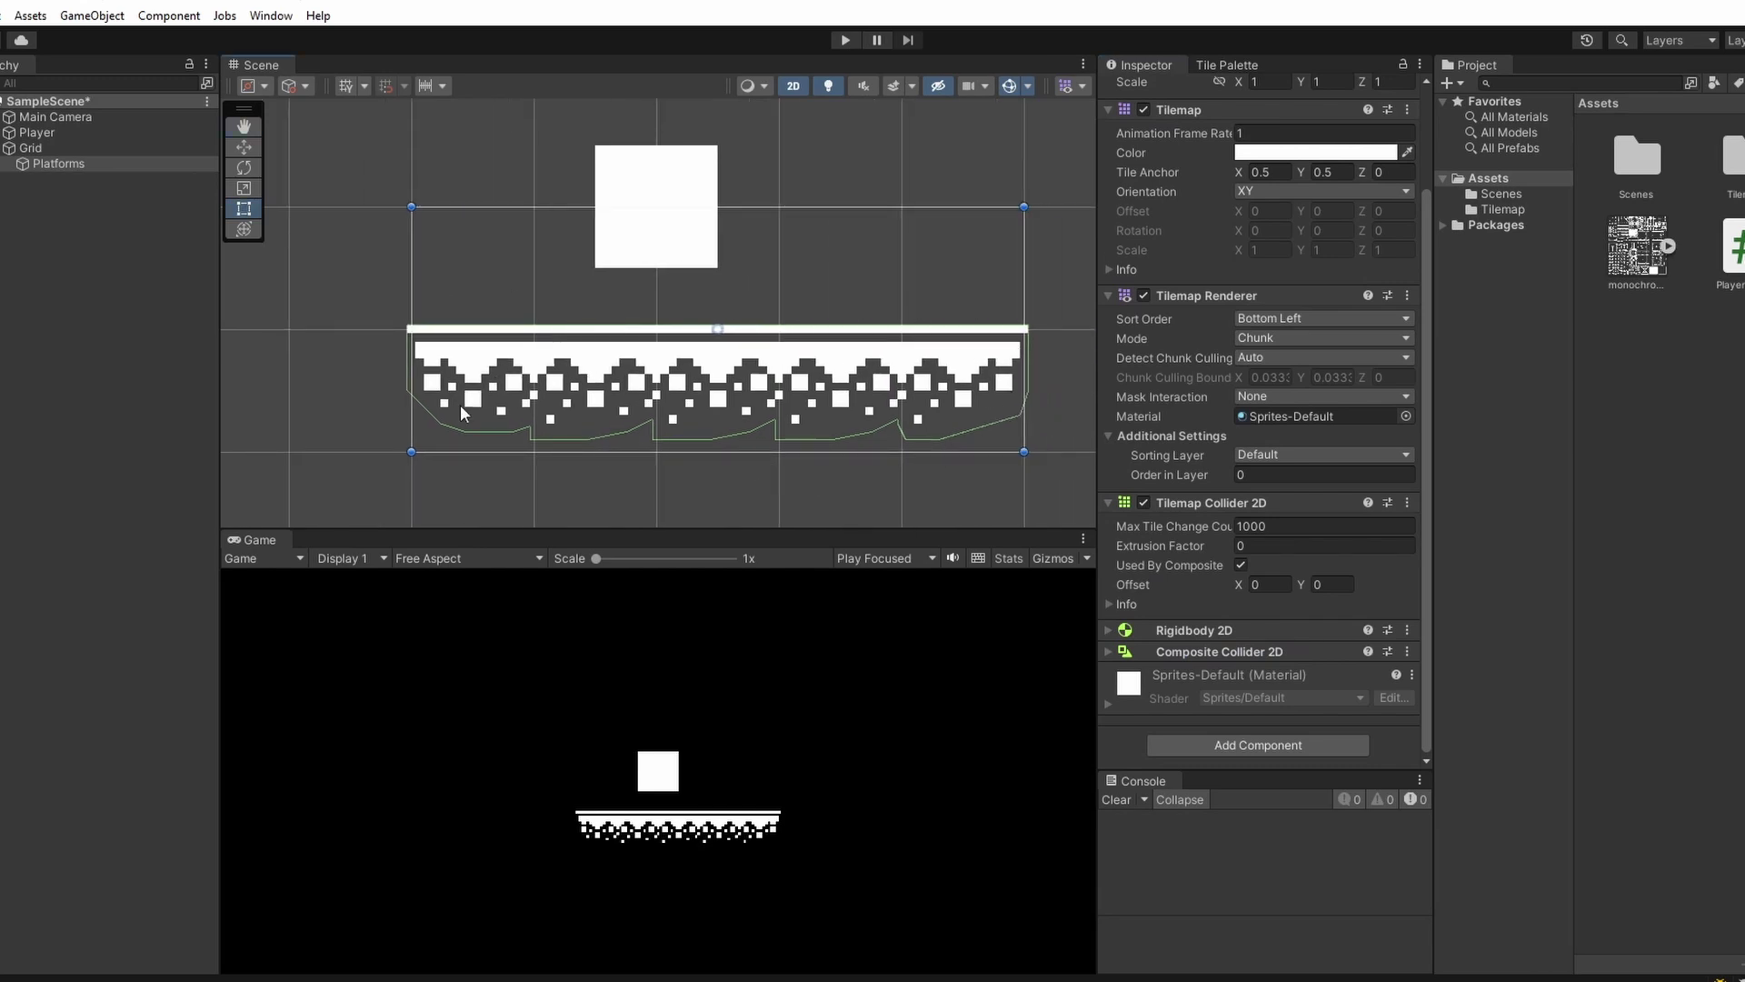
left_click(1108, 631)
left_click(1268, 653)
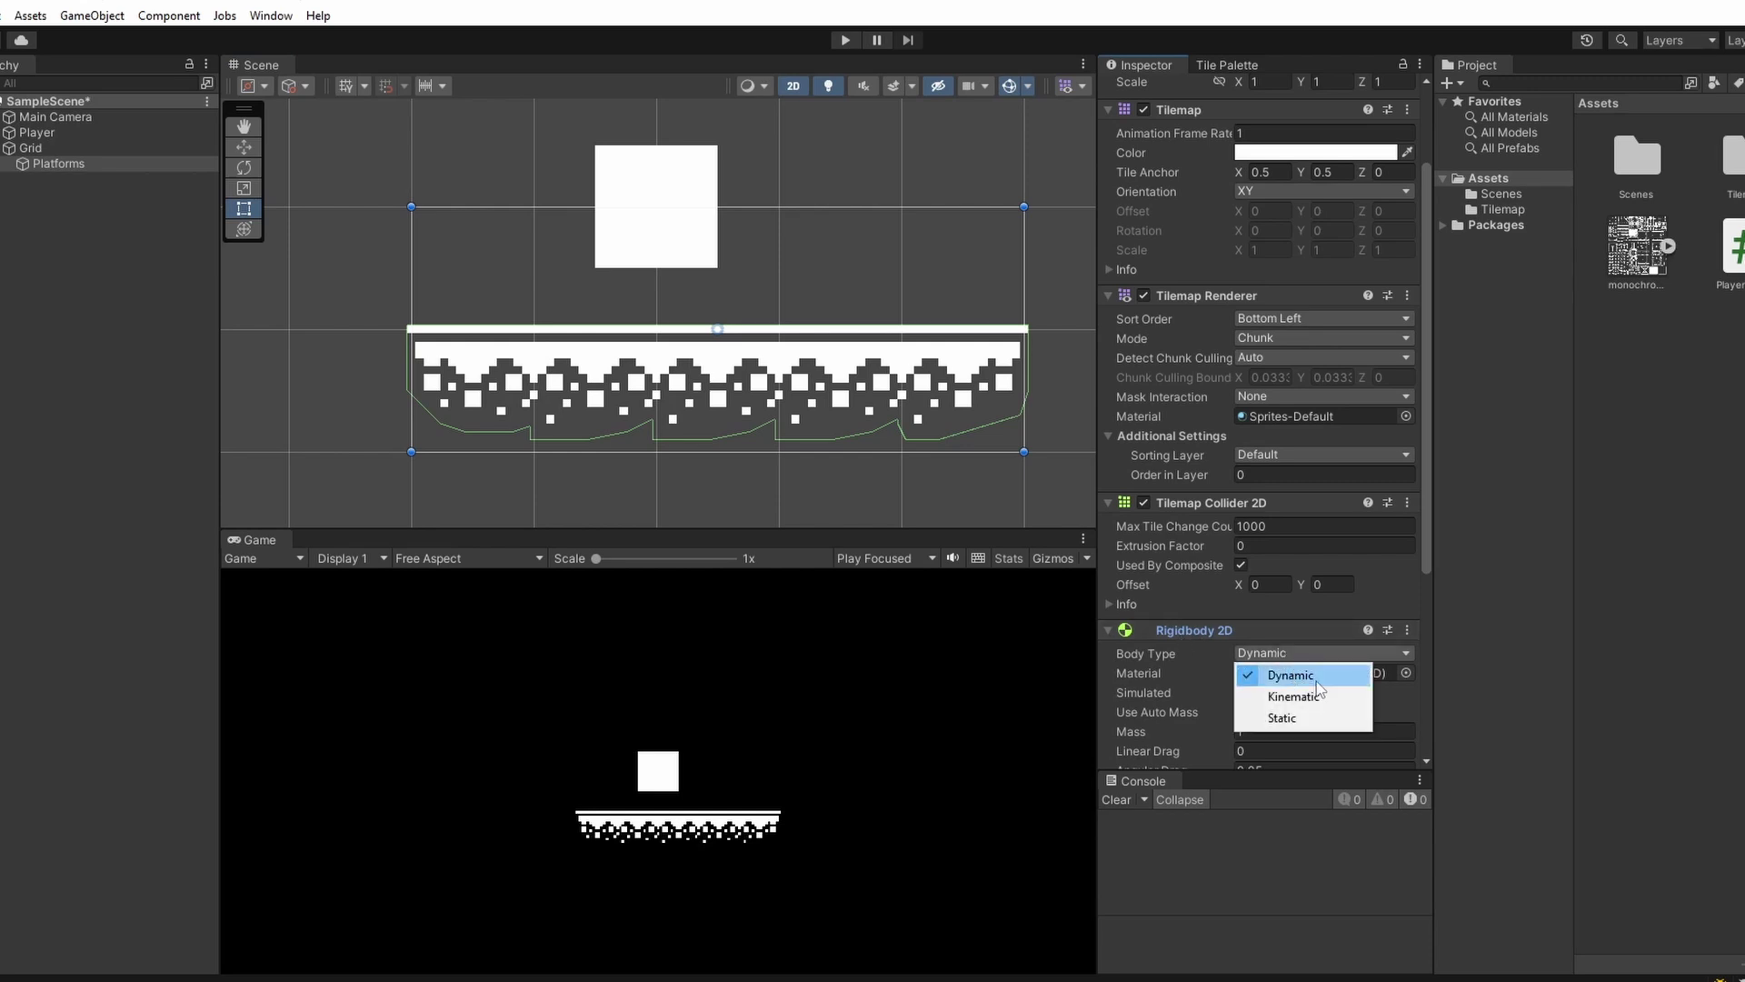
left_click(1285, 717)
left_click(1108, 630)
- Play the game and walk the player left and right along the platform
left_click(845, 40)
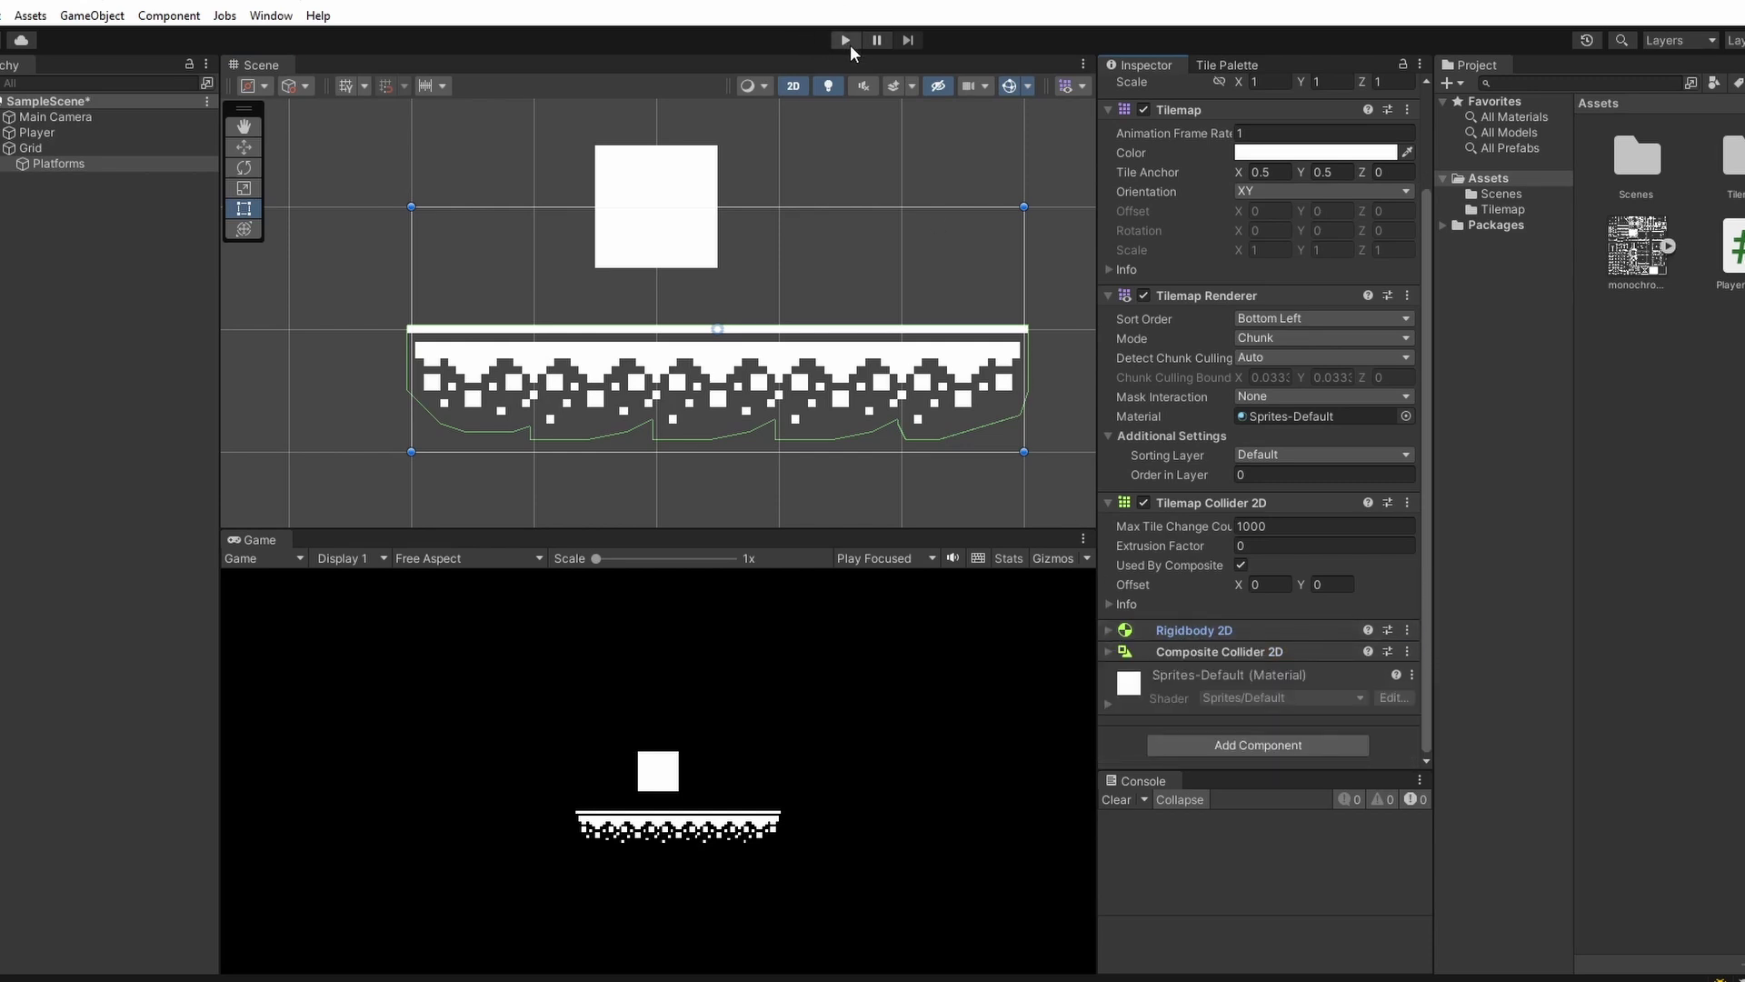
key("Left")
key("Right")
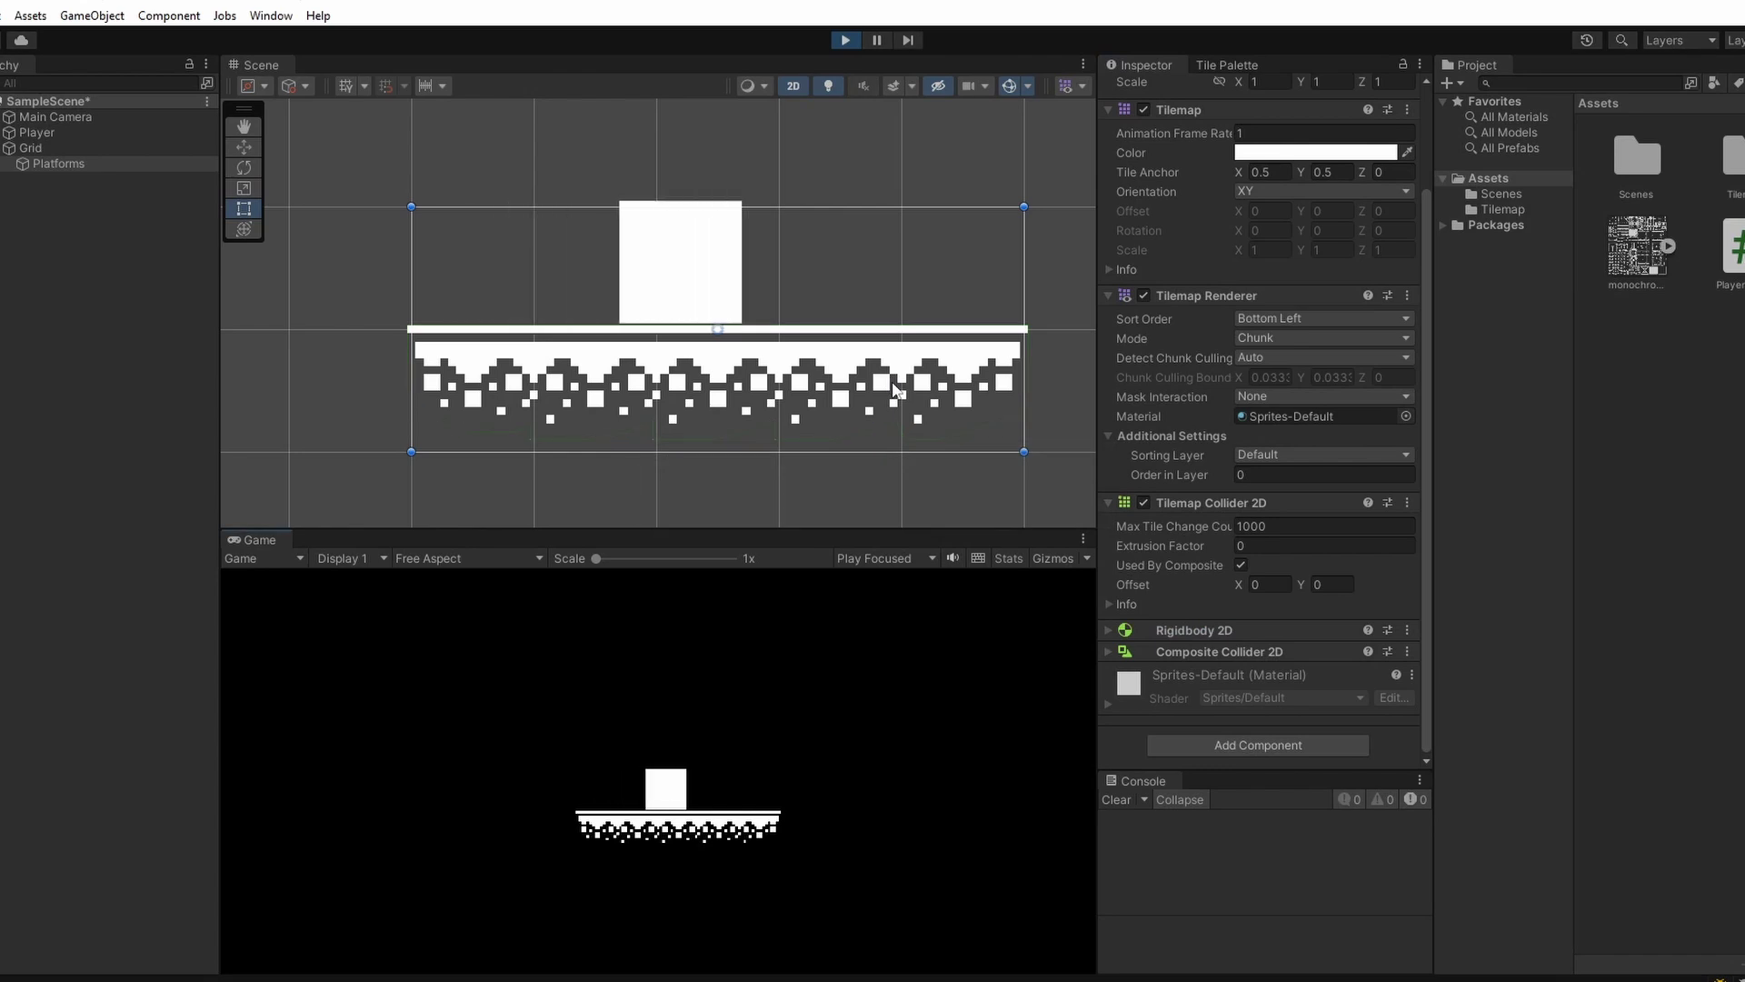
key("Left")
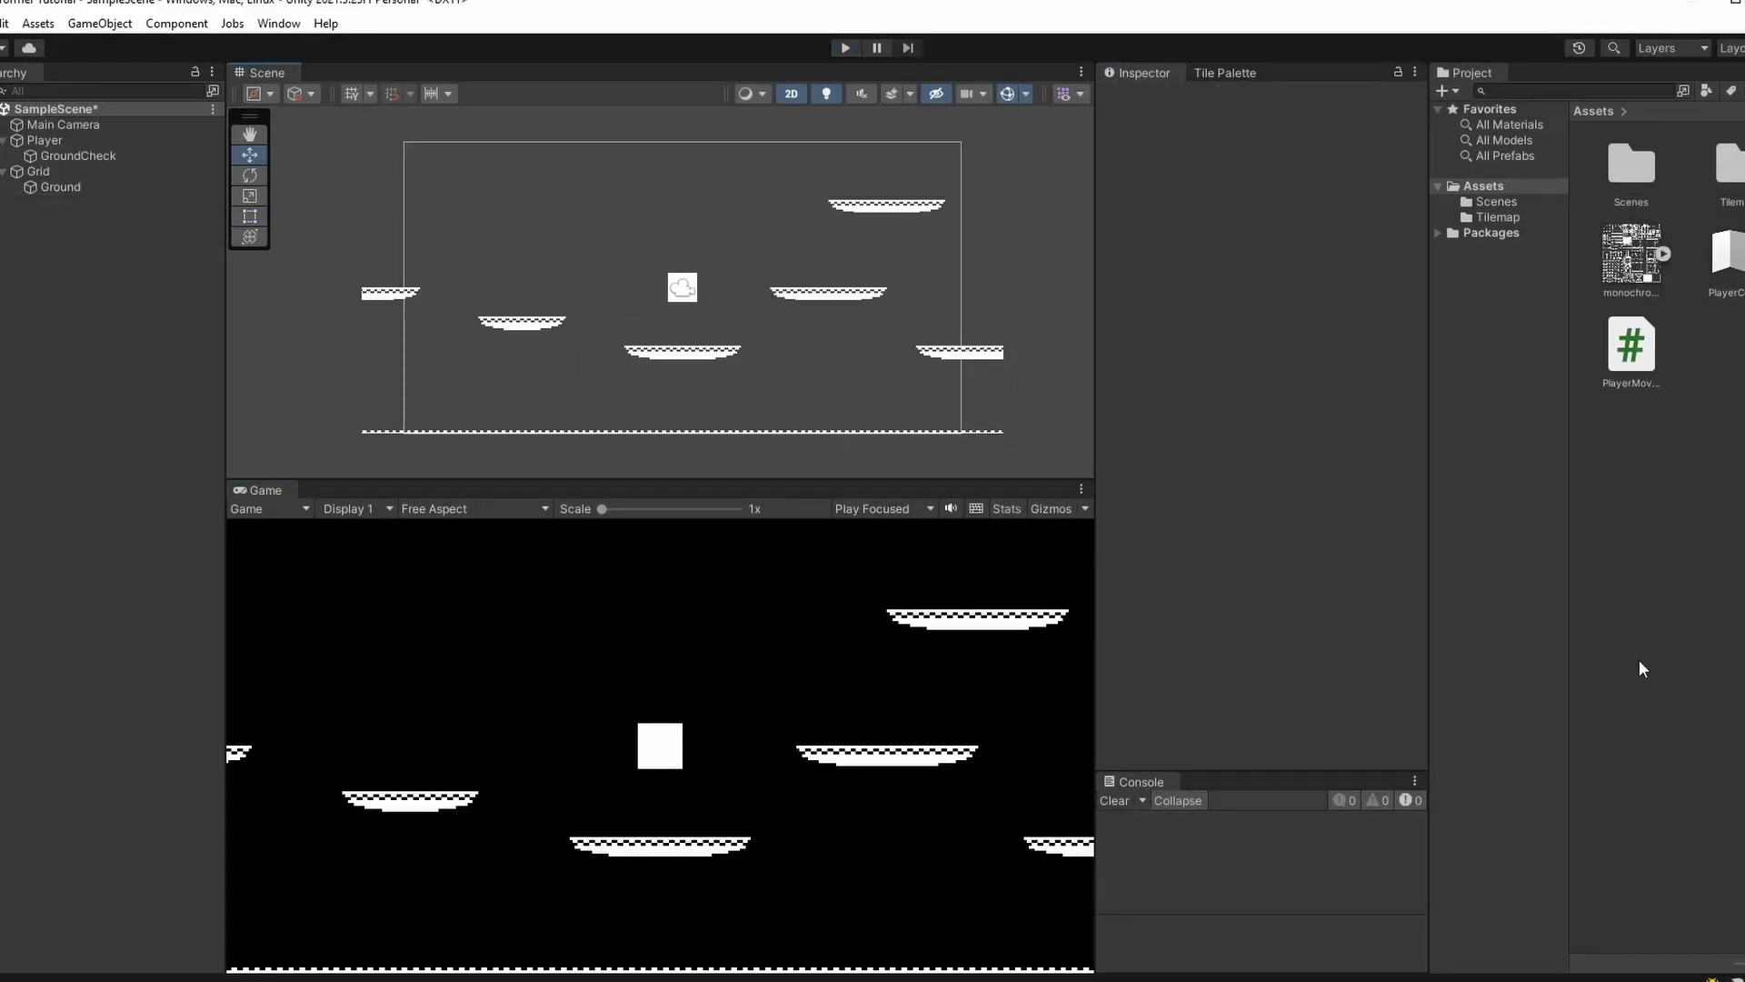
- Select Ground and zoom the Scene view to inspect its collider outlines, then select Grid
left_click(96, 186)
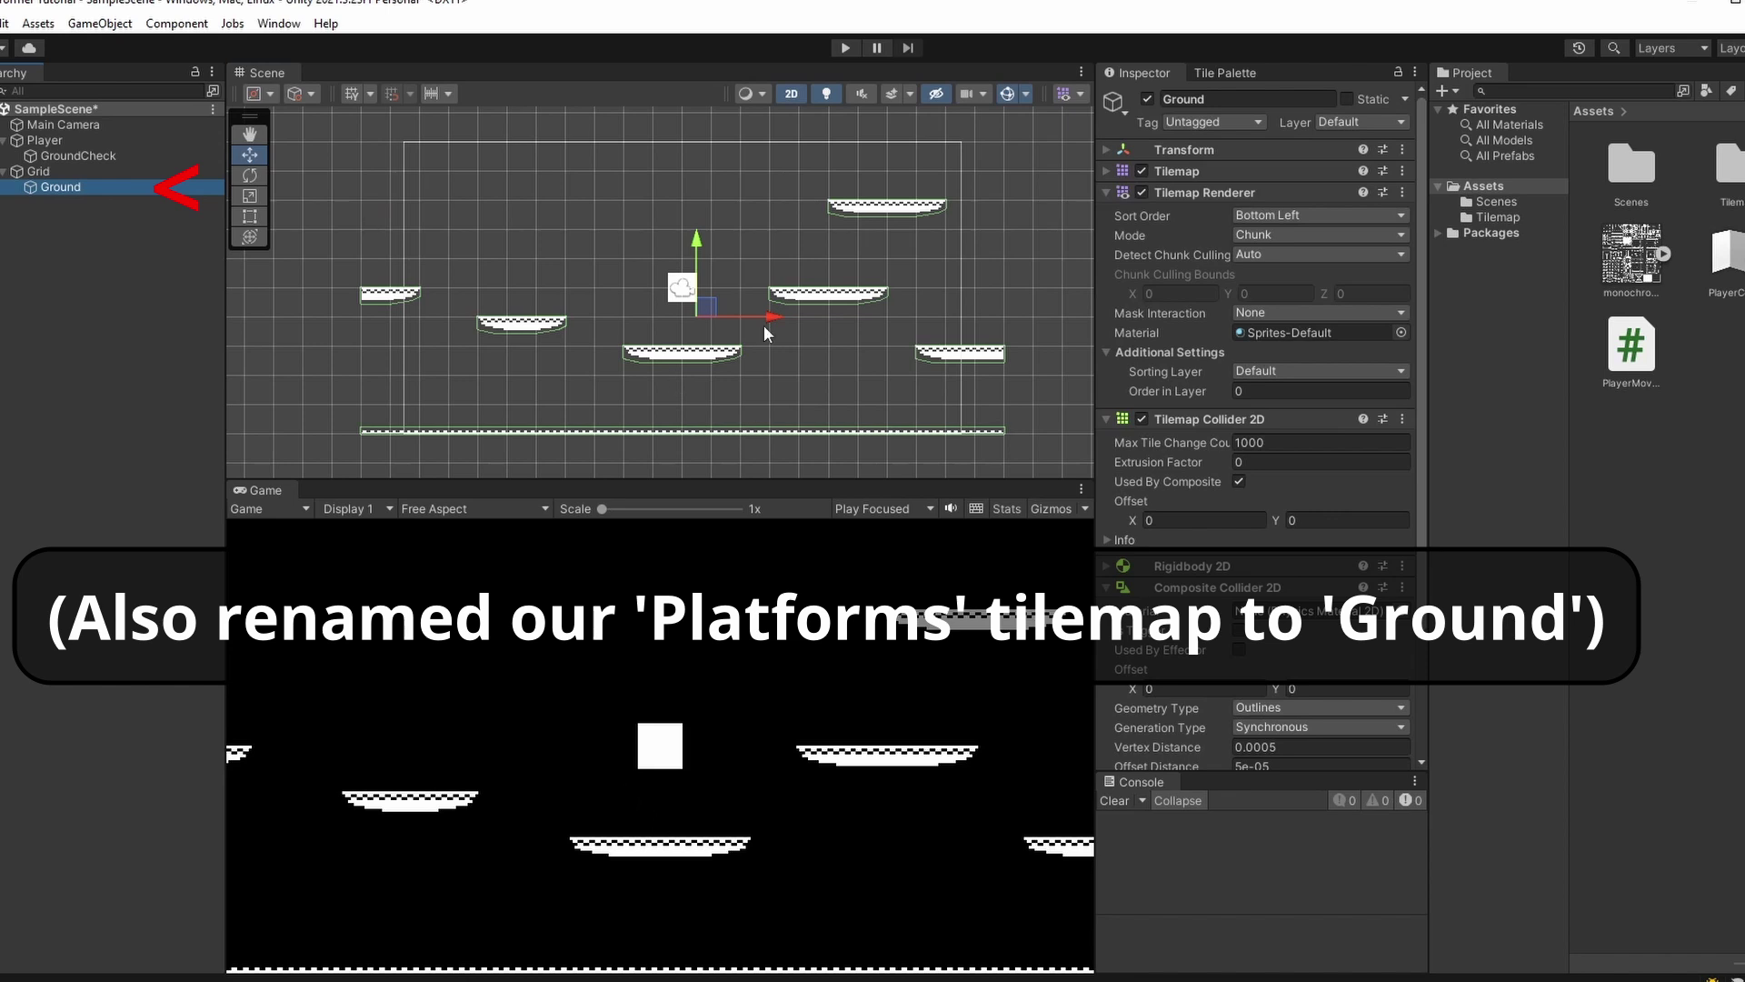
scroll(966, 419, "up", 3)
scroll(545, 391, "down", 5)
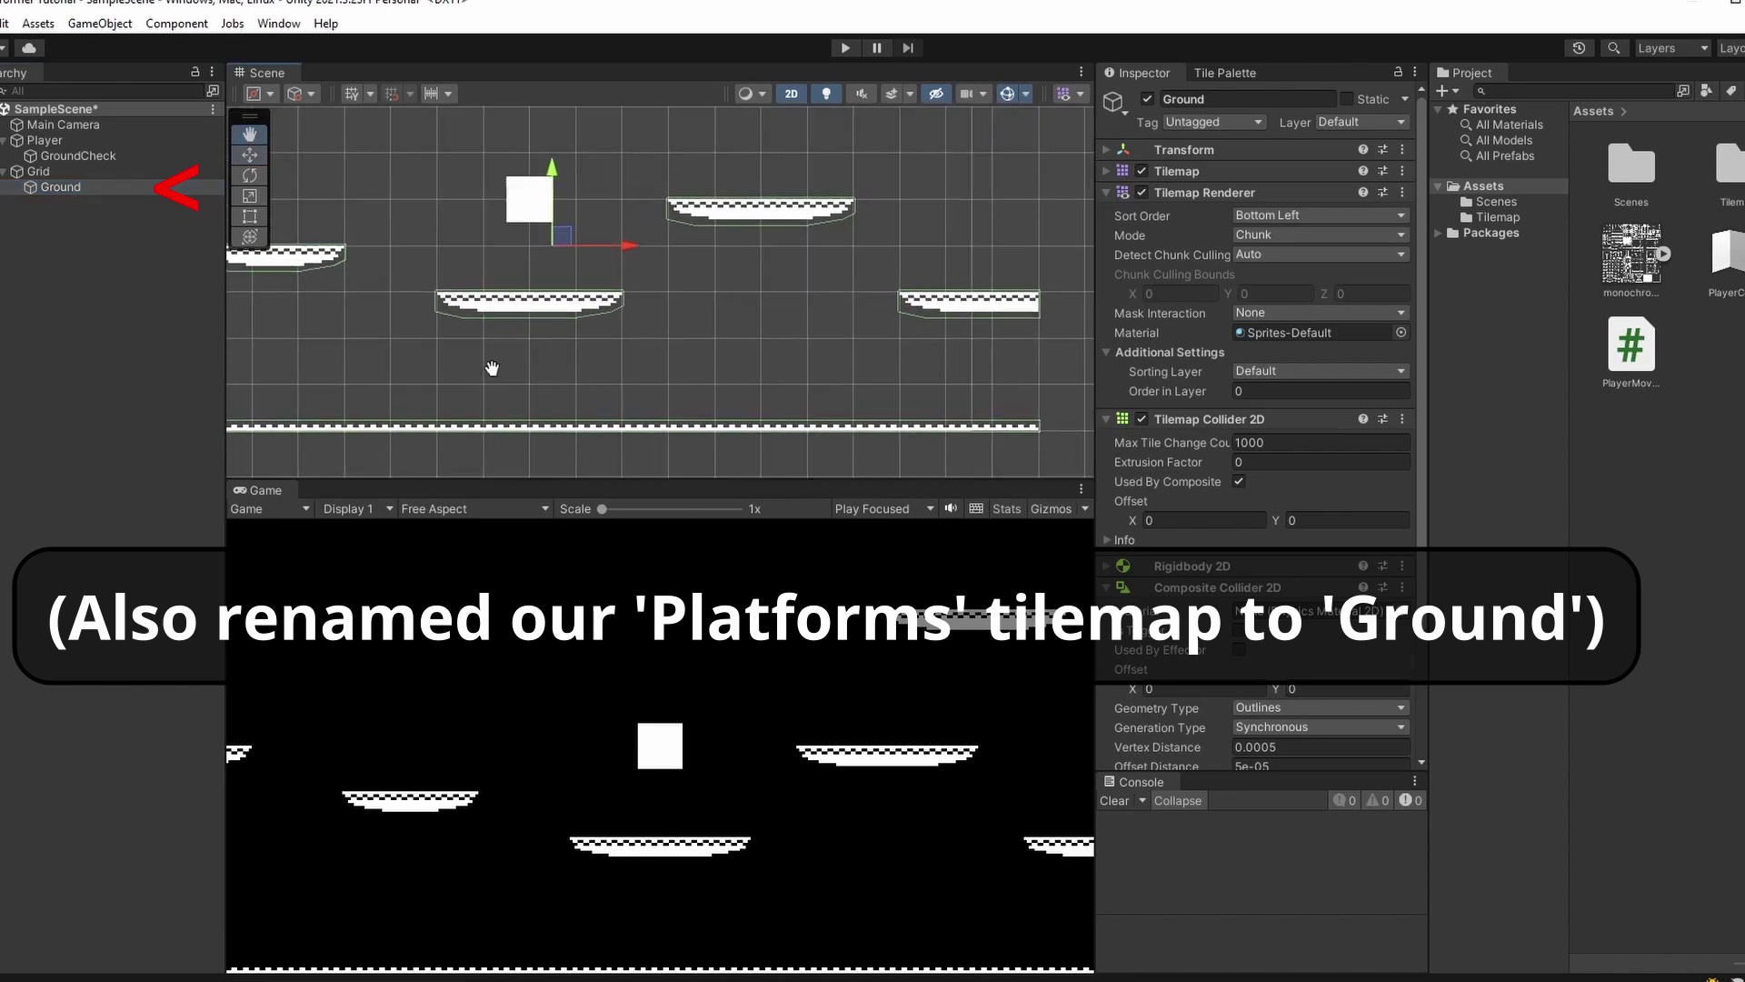
left_click(751, 426)
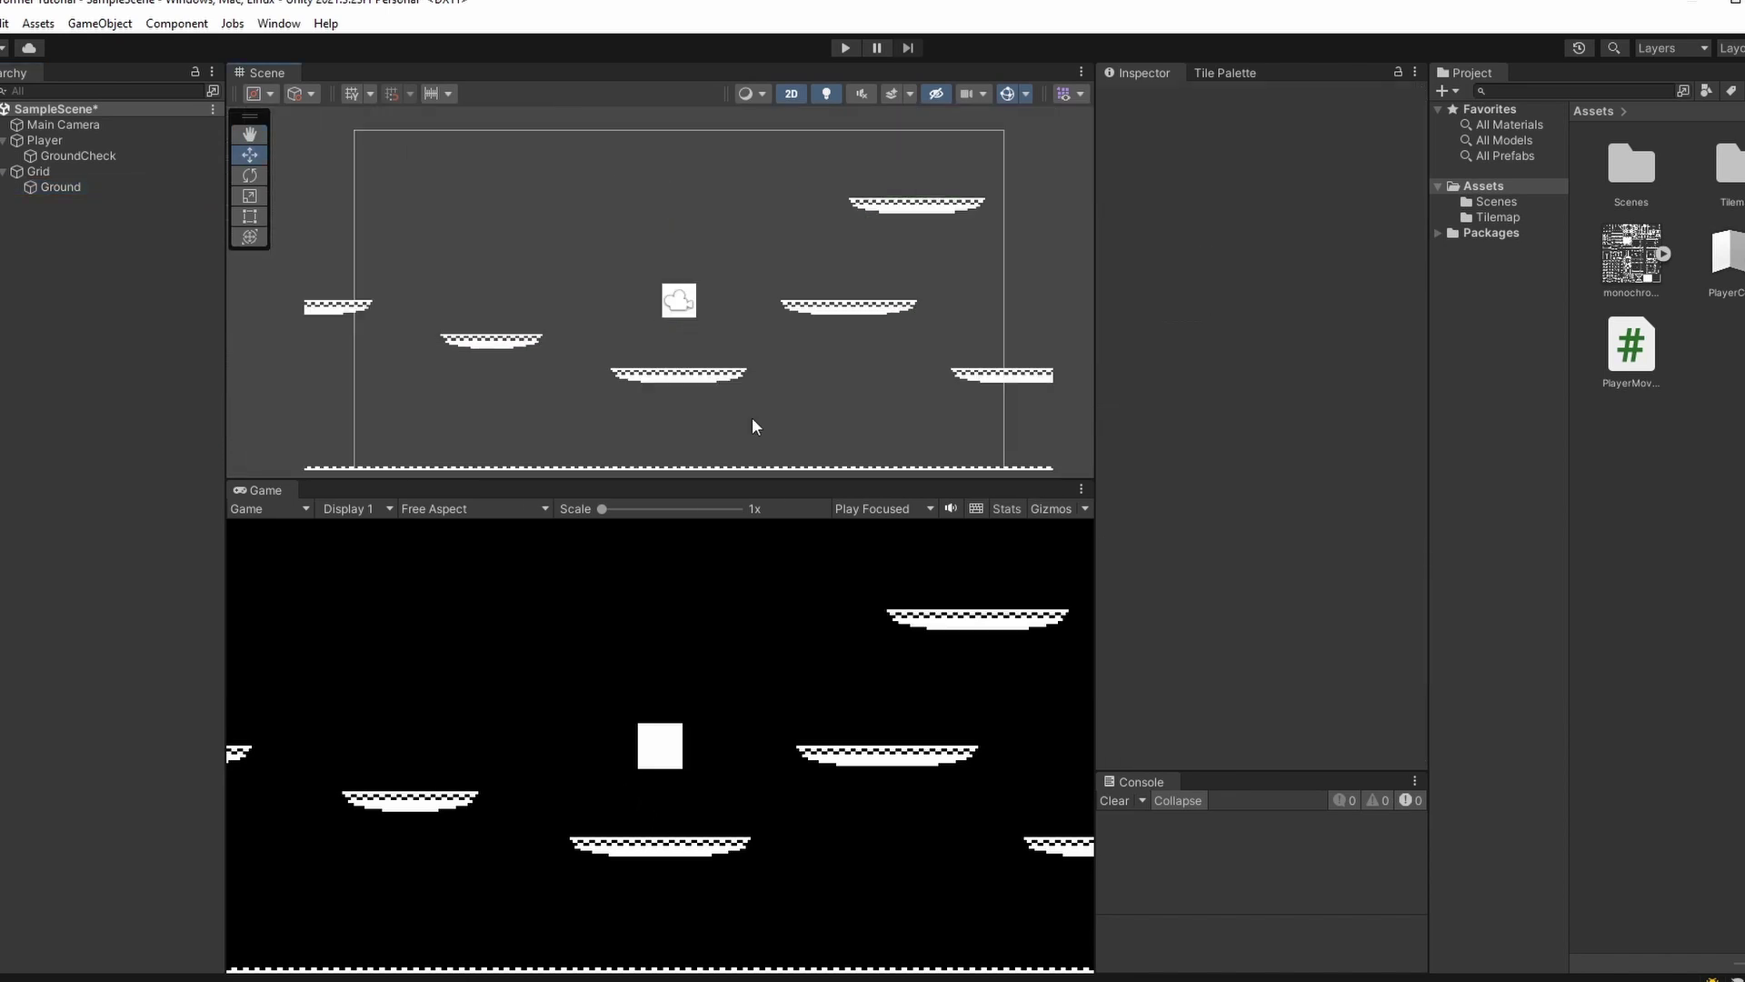
left_click(63, 171)
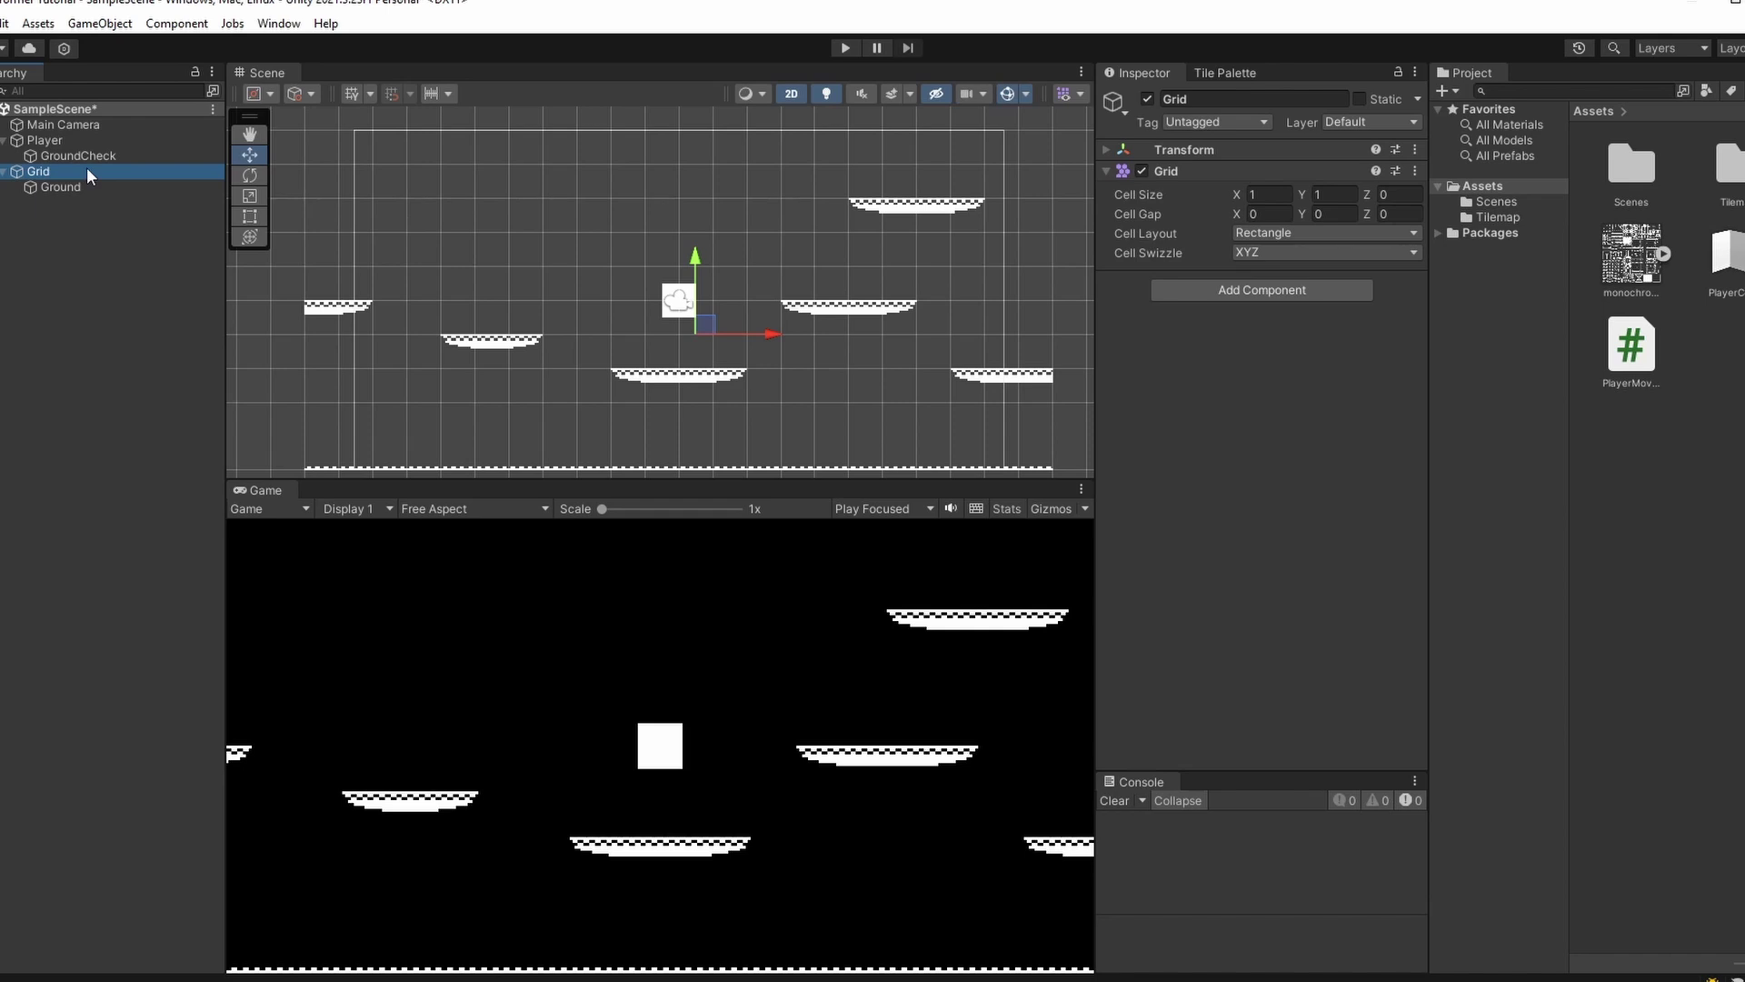
- Add a new rectangular tilemap named Wall under the Grid
double_click(85, 173)
right_click(59, 171)
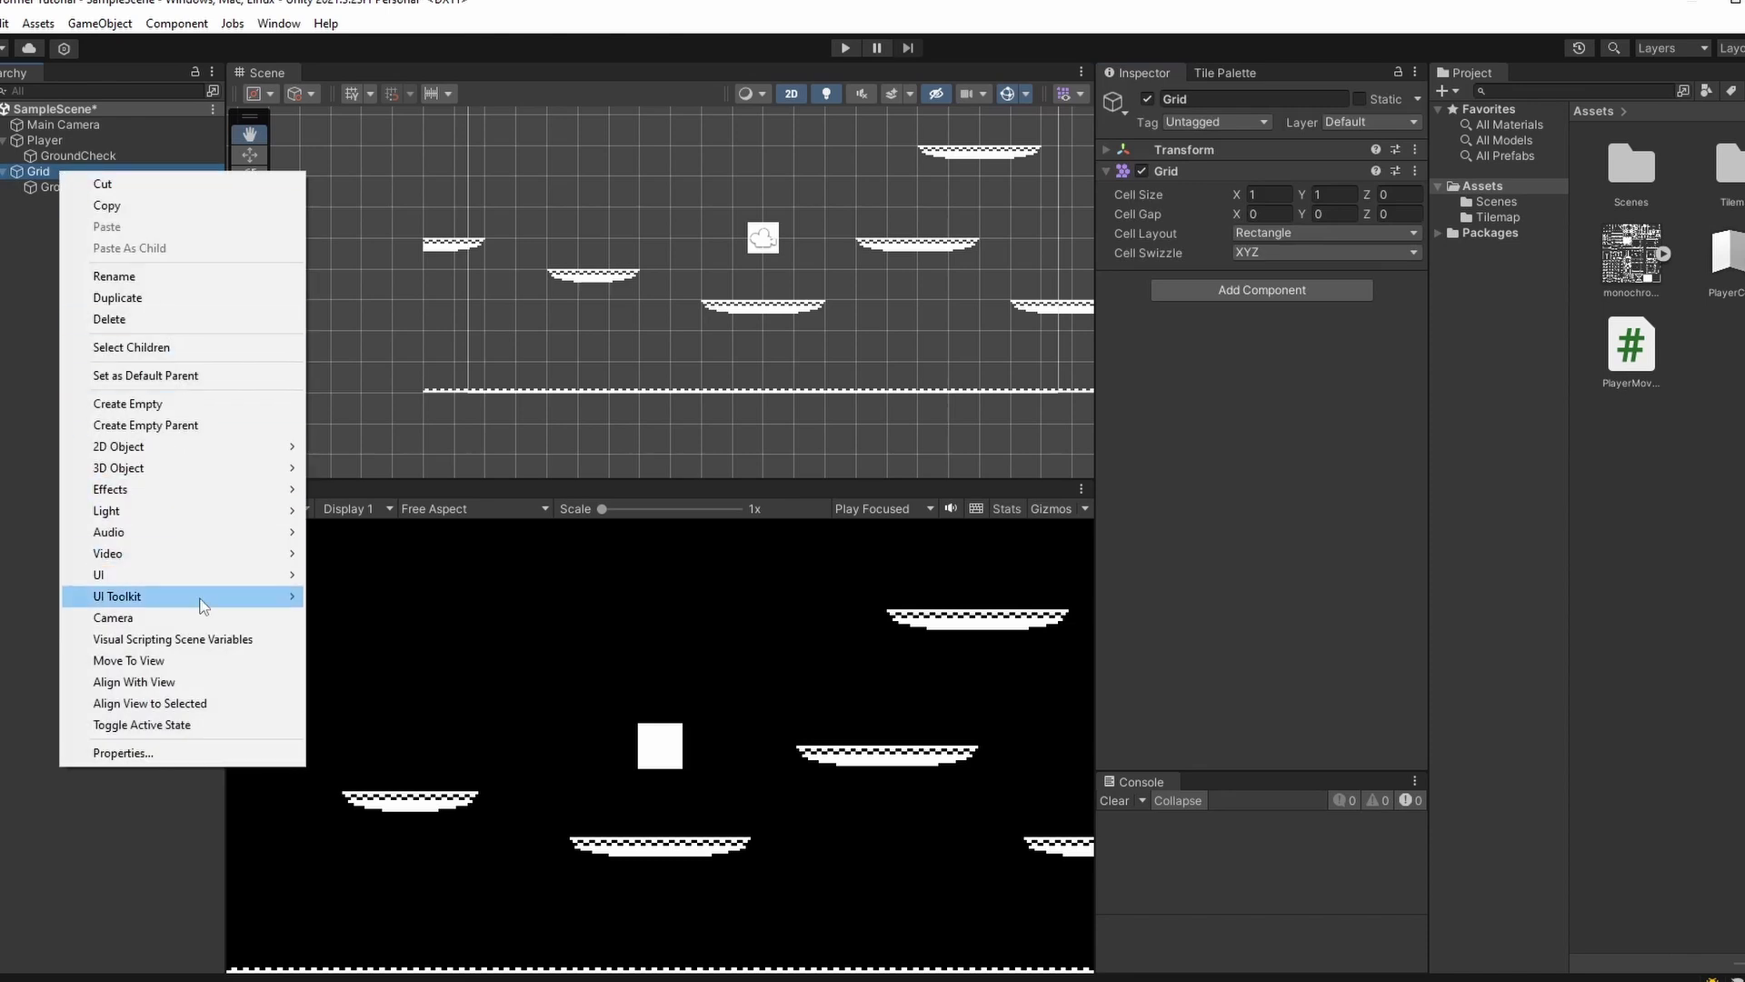
mouse_move(221, 446)
mouse_move(382, 482)
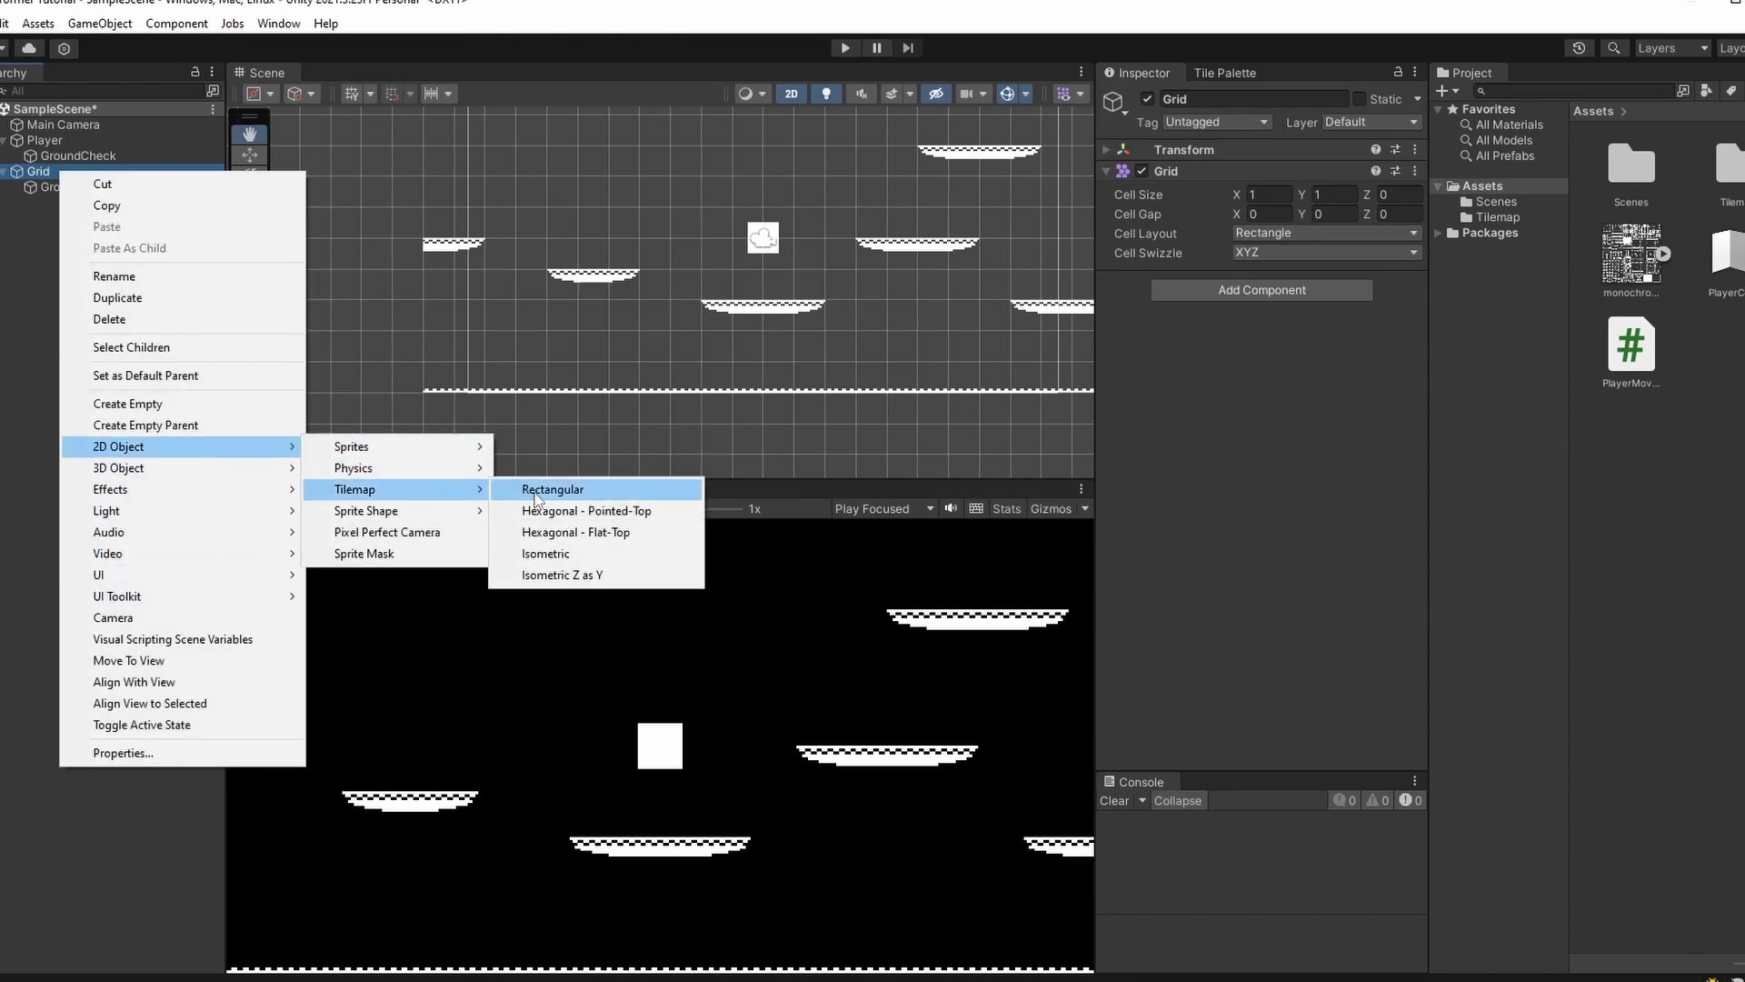
left_click(543, 491)
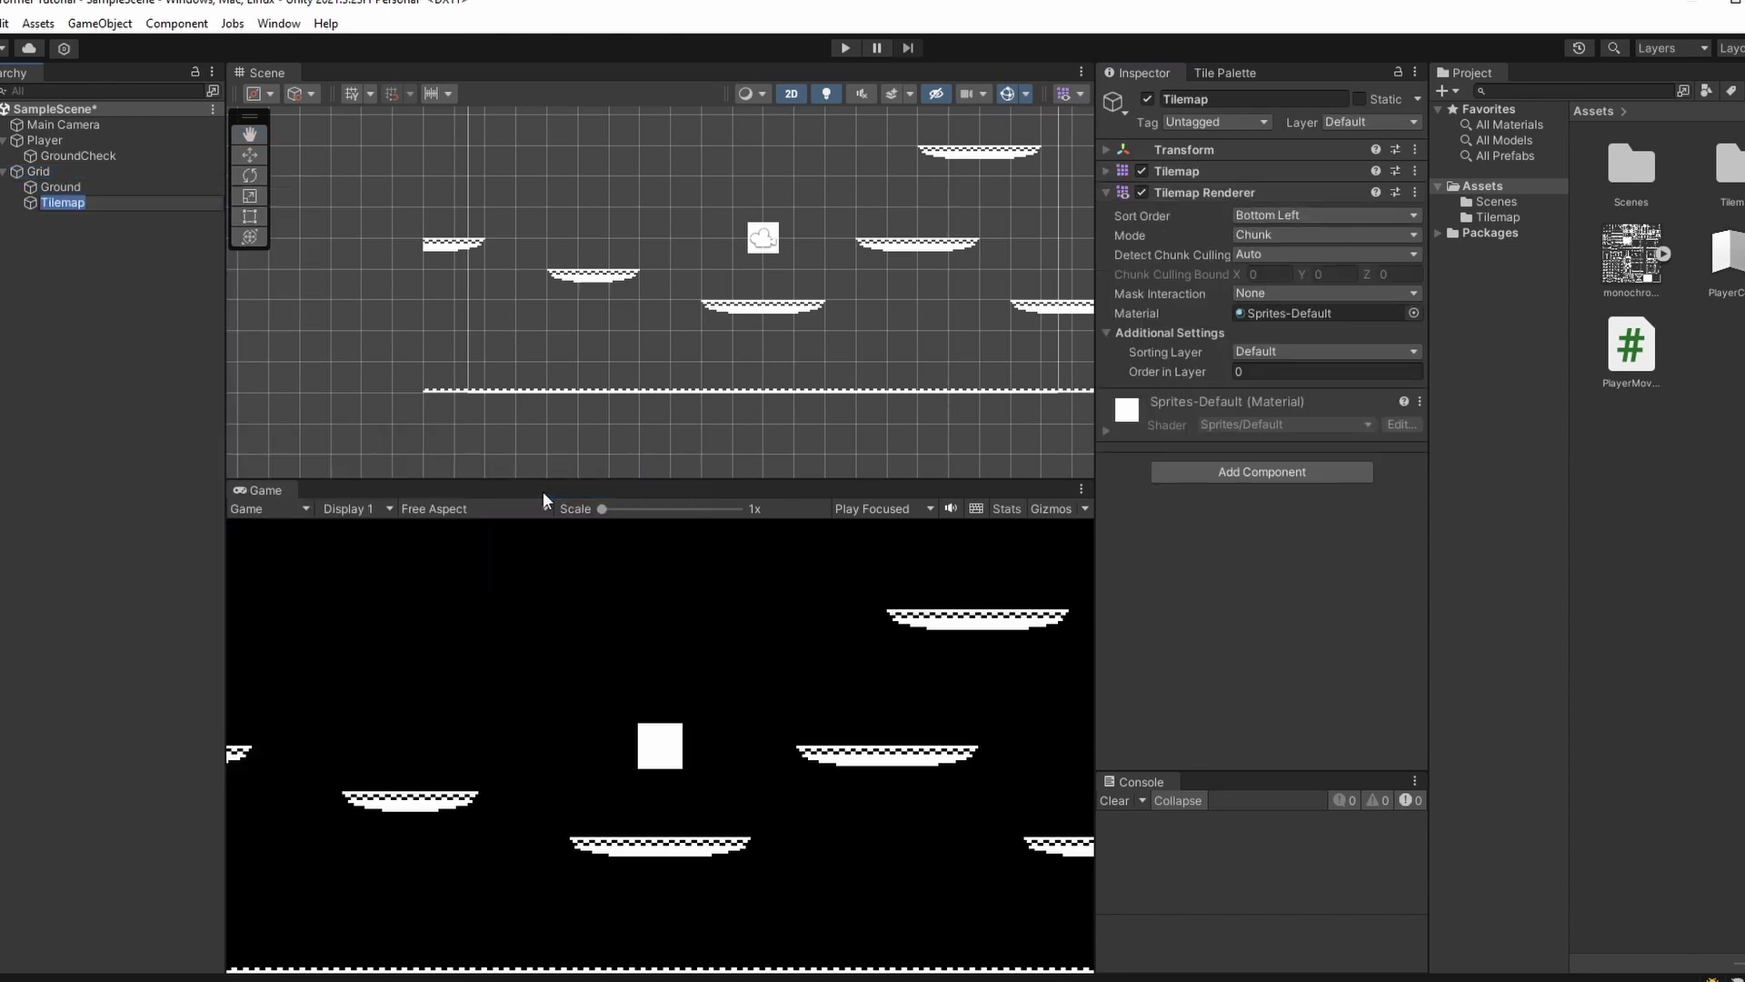
type("Wall")
key("Return")
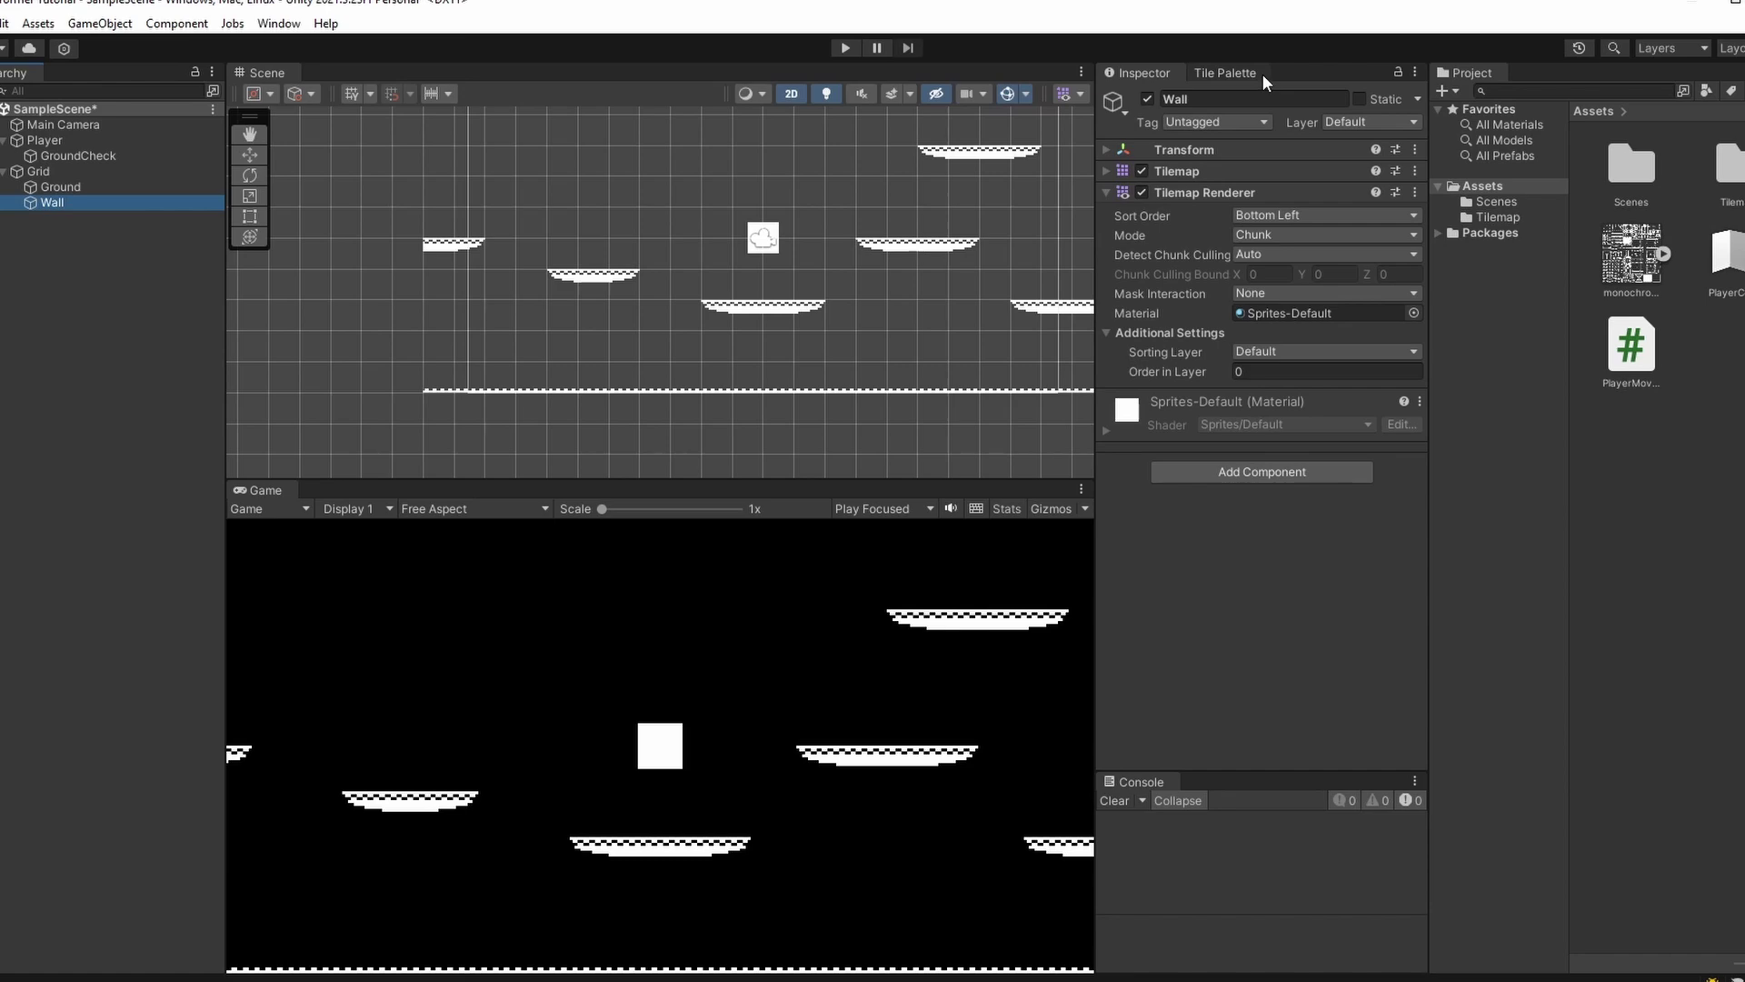
- Make Wall the active tilemap and paint a wall column up from the floor's left end
left_click(1262, 73)
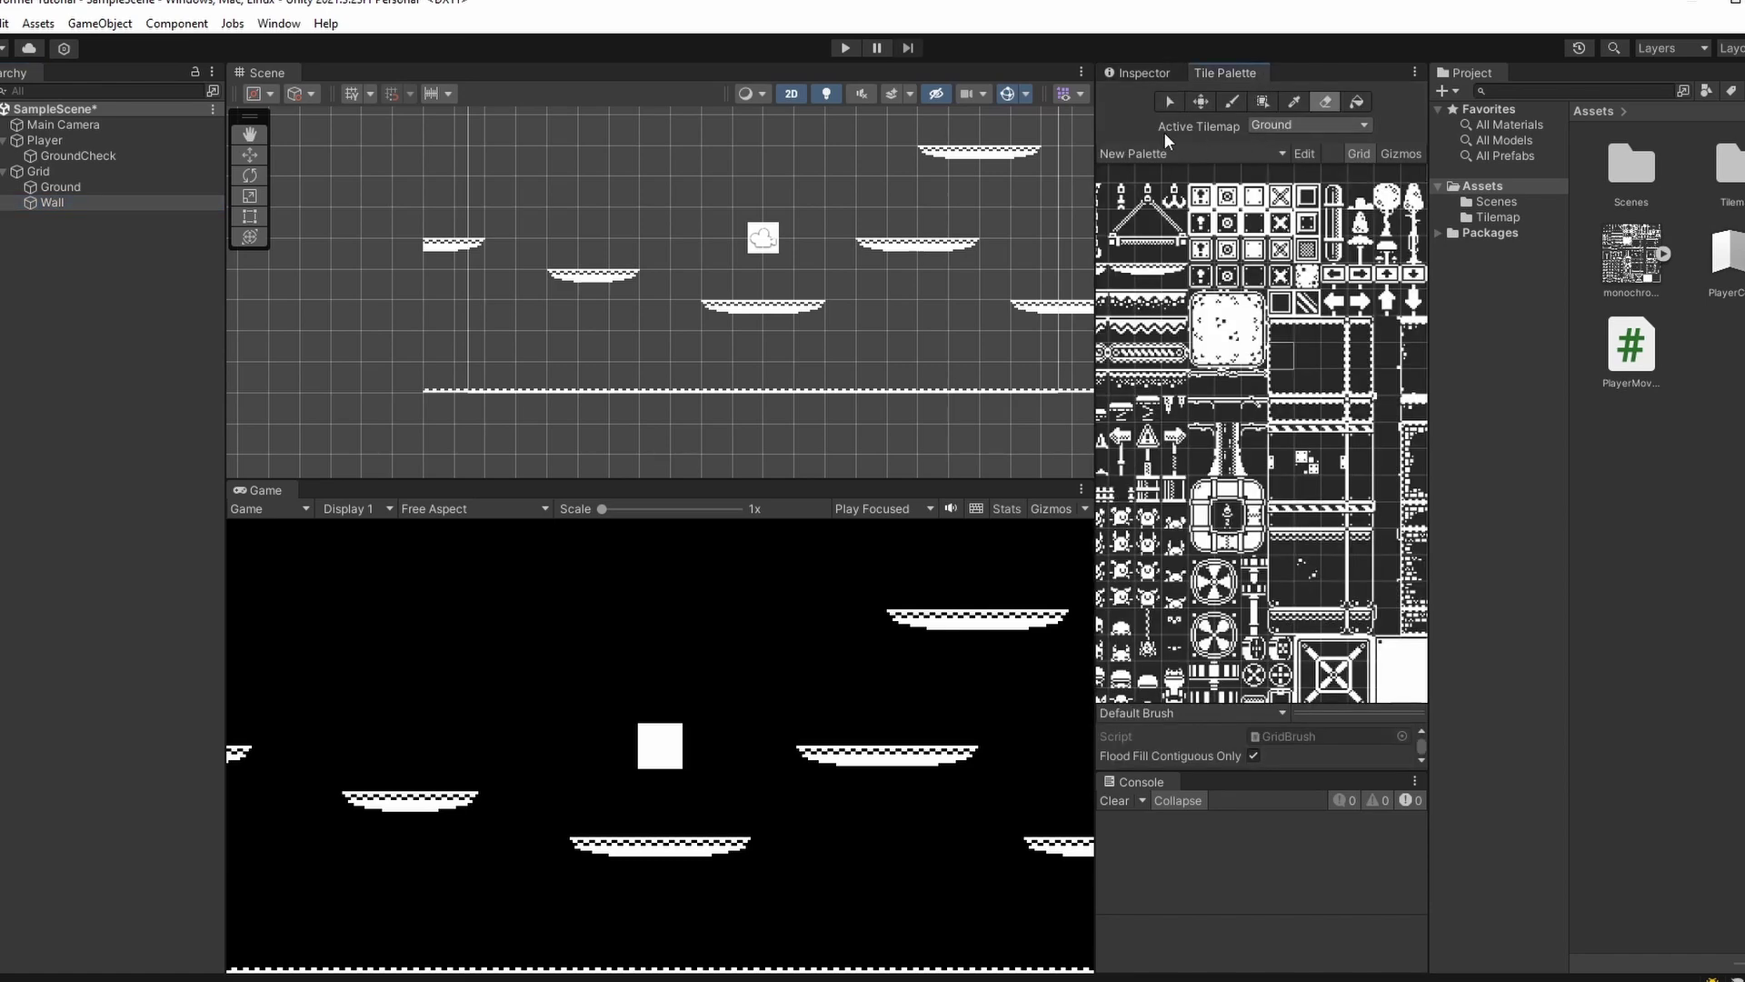
left_click(1283, 127)
left_click(1344, 144)
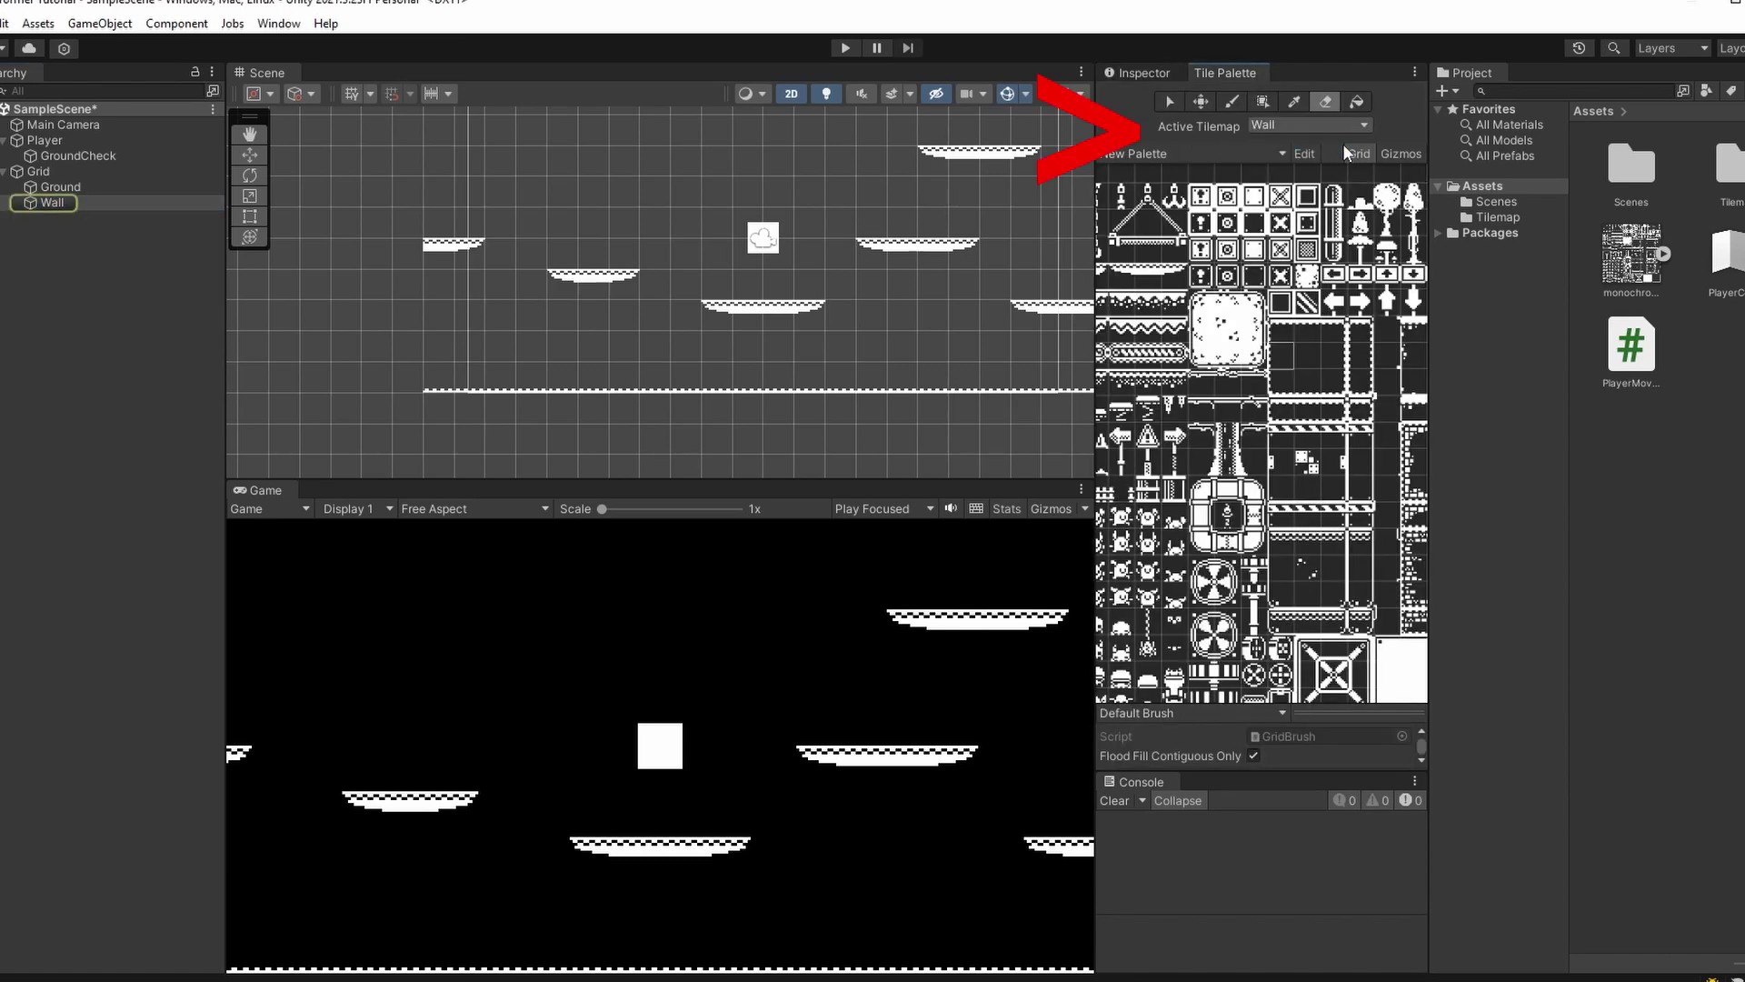
key("b")
scroll(1284, 357, "up", 3)
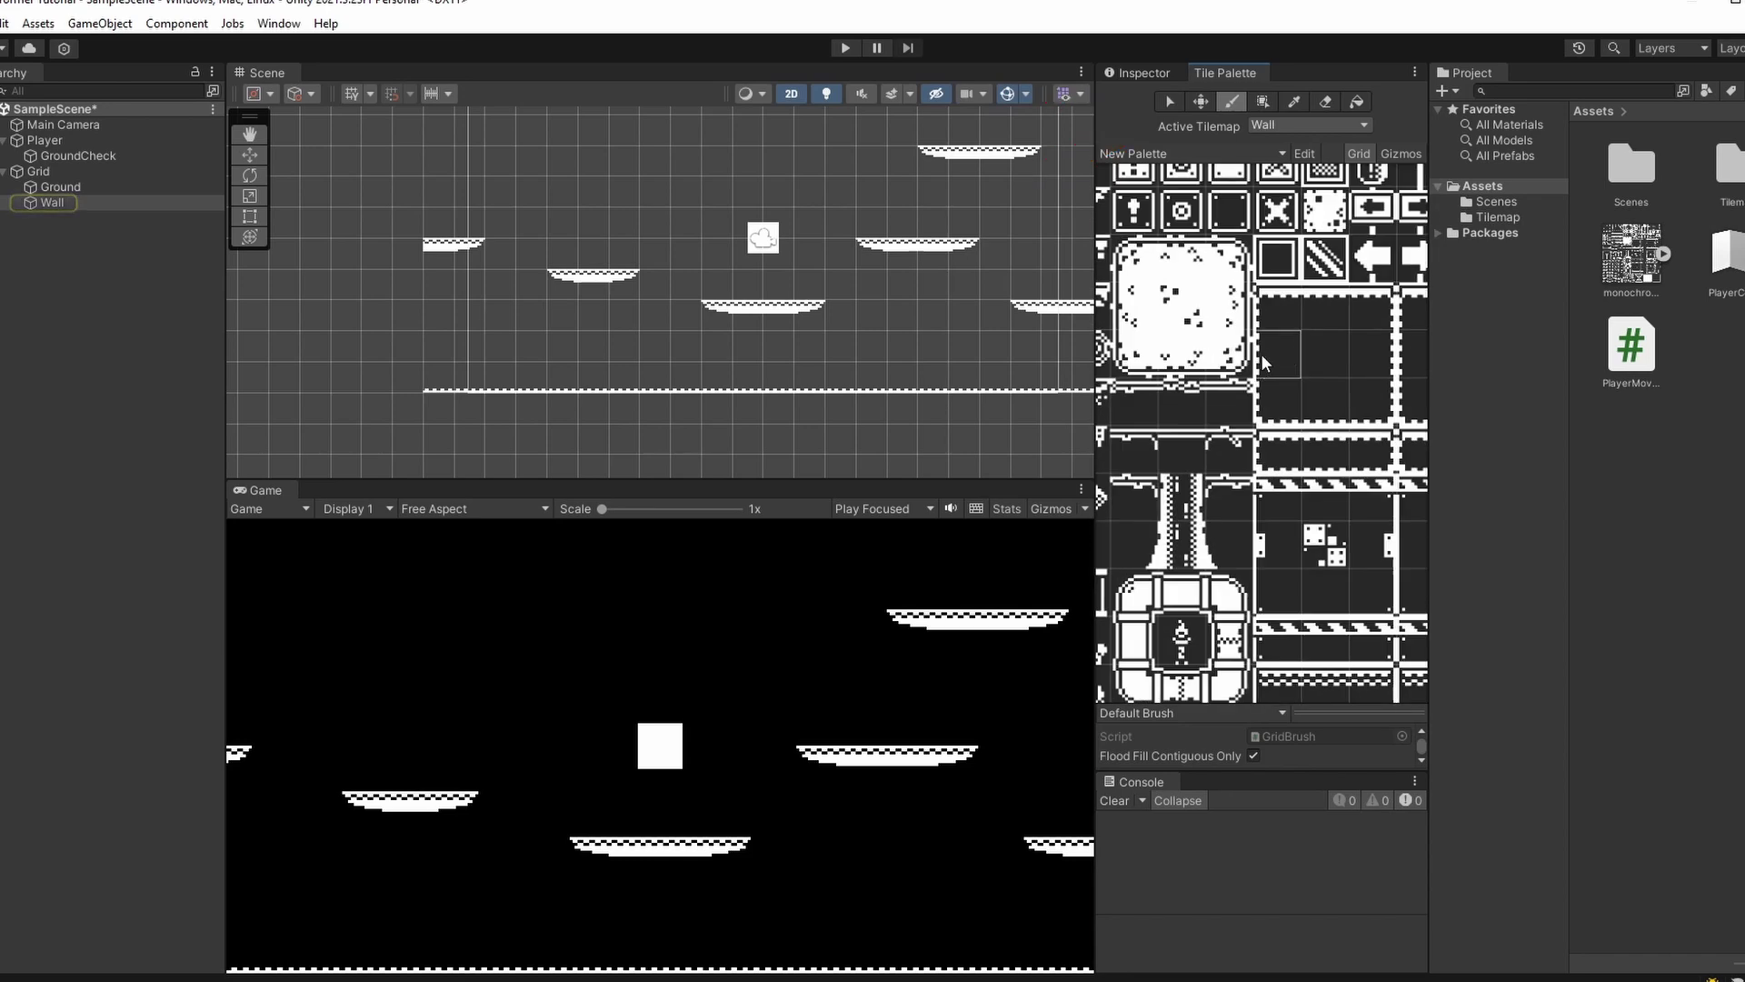
left_click(1278, 355)
left_click(535, 389)
key("ctrl+z")
left_click(429, 378)
left_click_drag(429, 378, 433, 352)
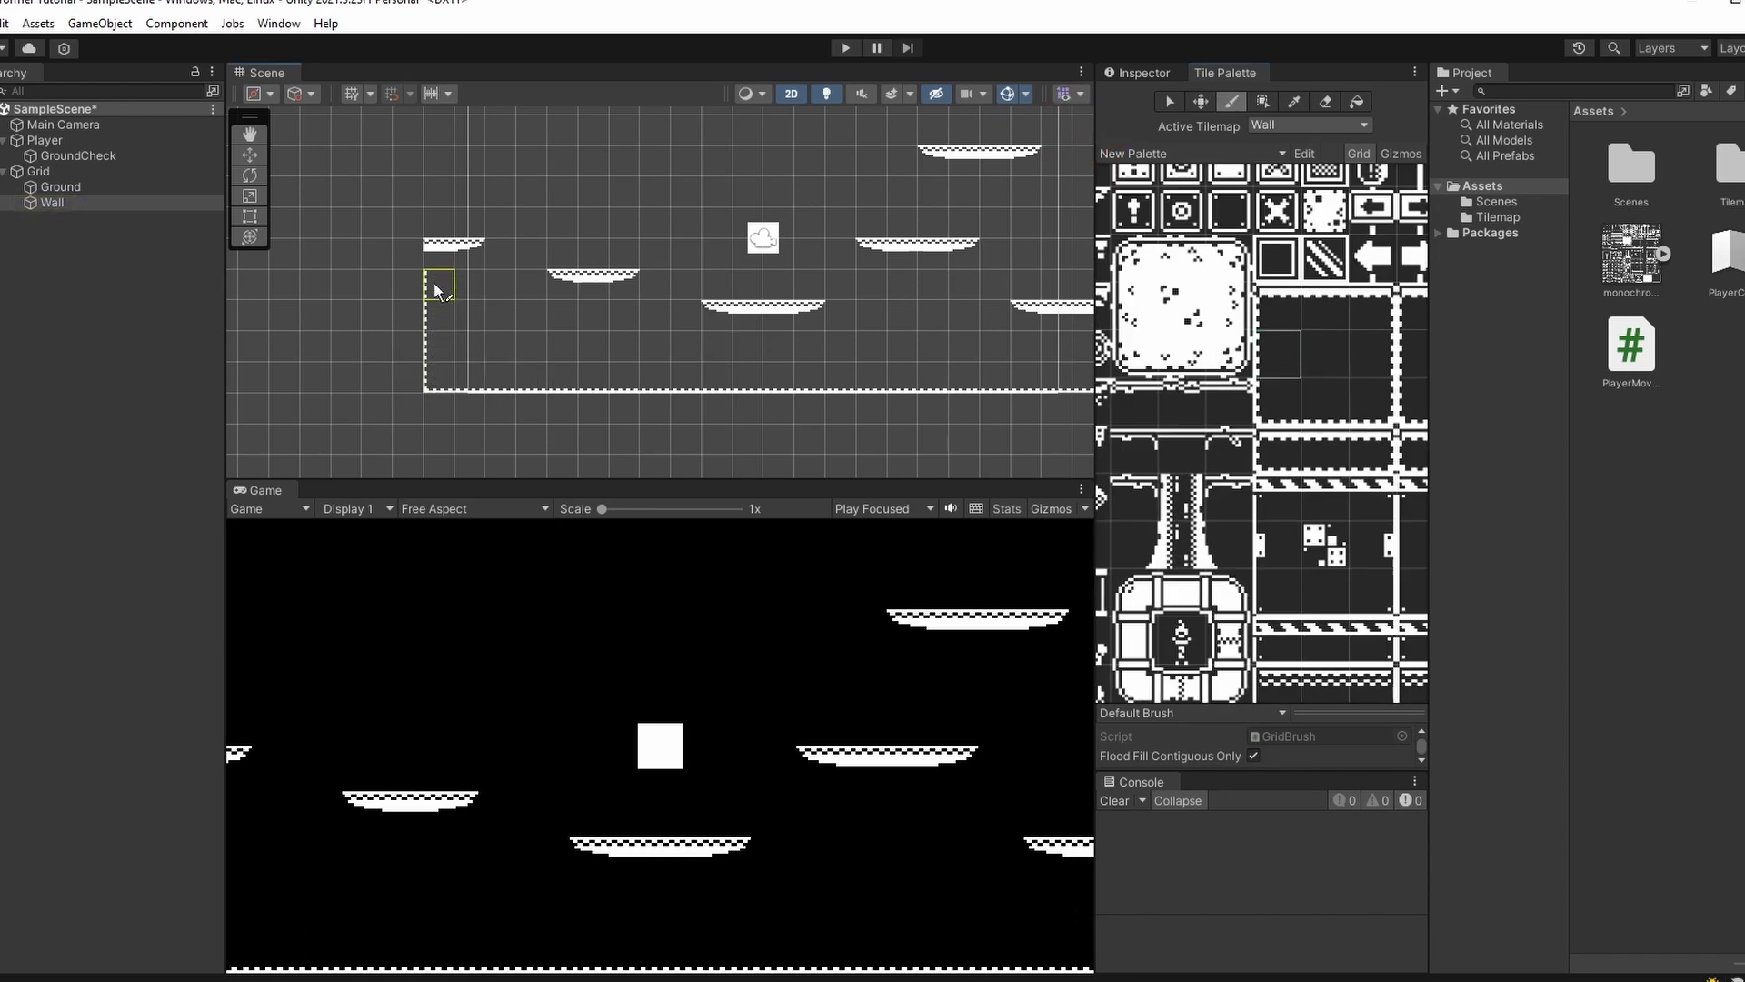
left_click_drag(436, 286, 432, 207)
- Paint a vertical wall column up from the floor's right end and select the Wall object
scroll(449, 243, "up", 3)
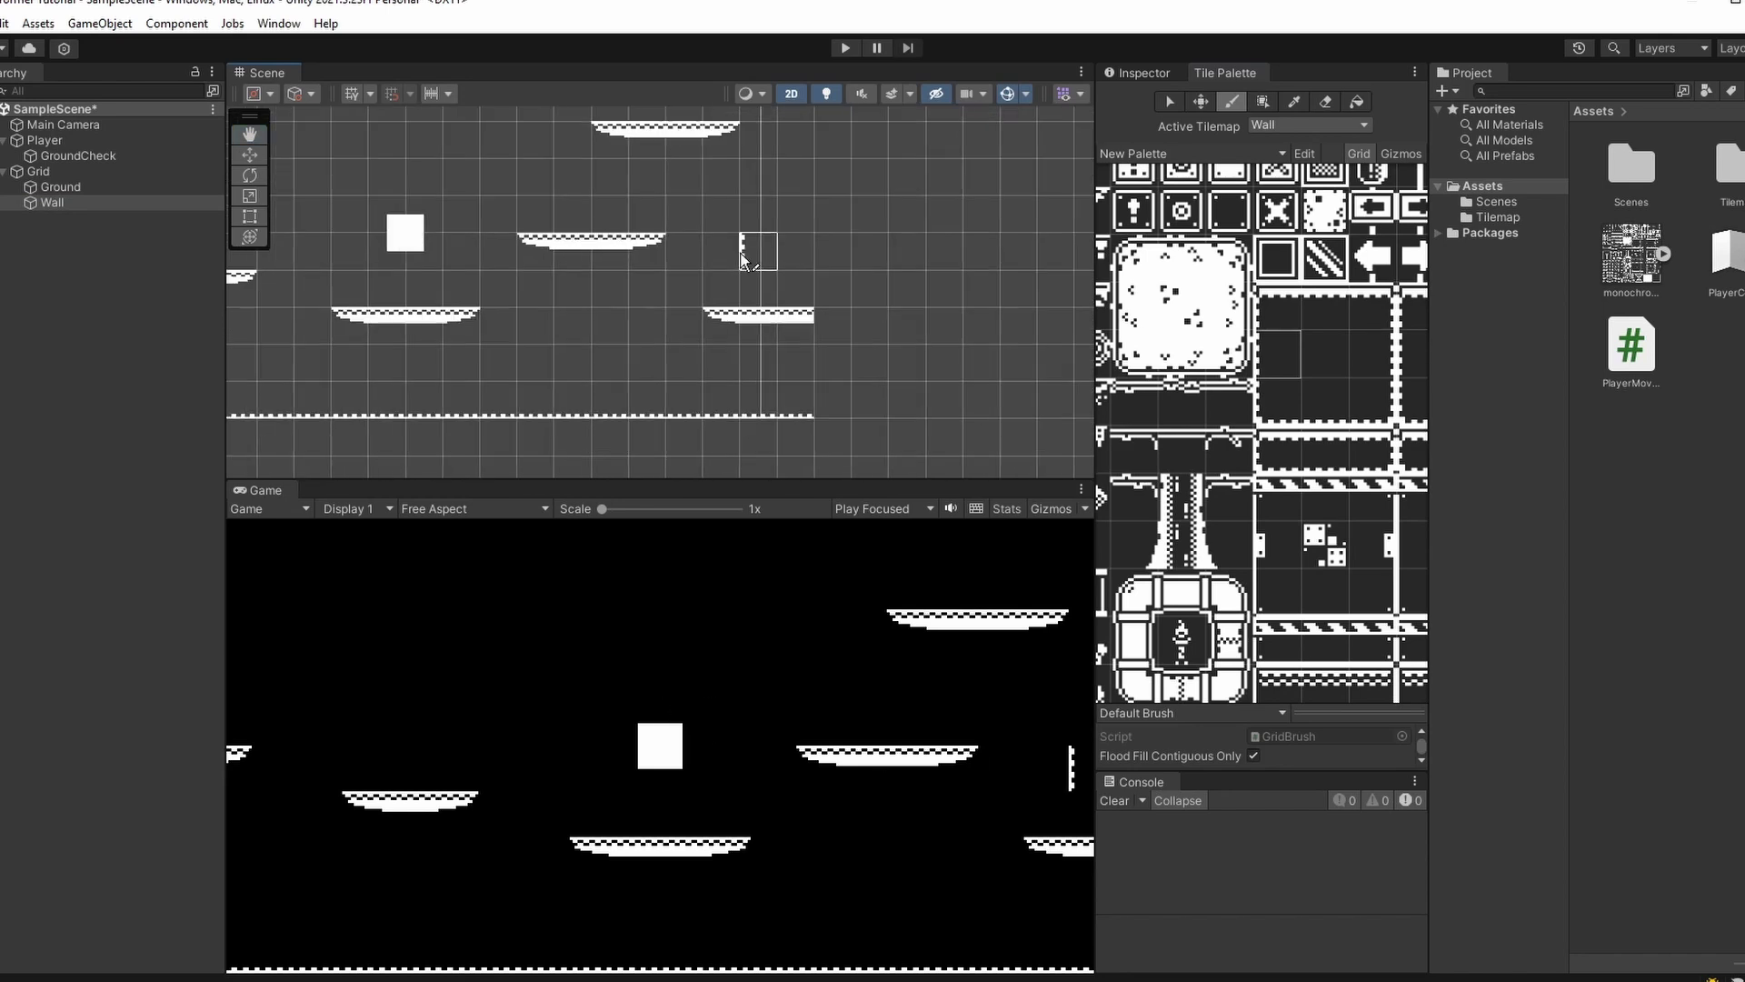
left_click(1370, 353)
left_click_drag(809, 454, 804, 274)
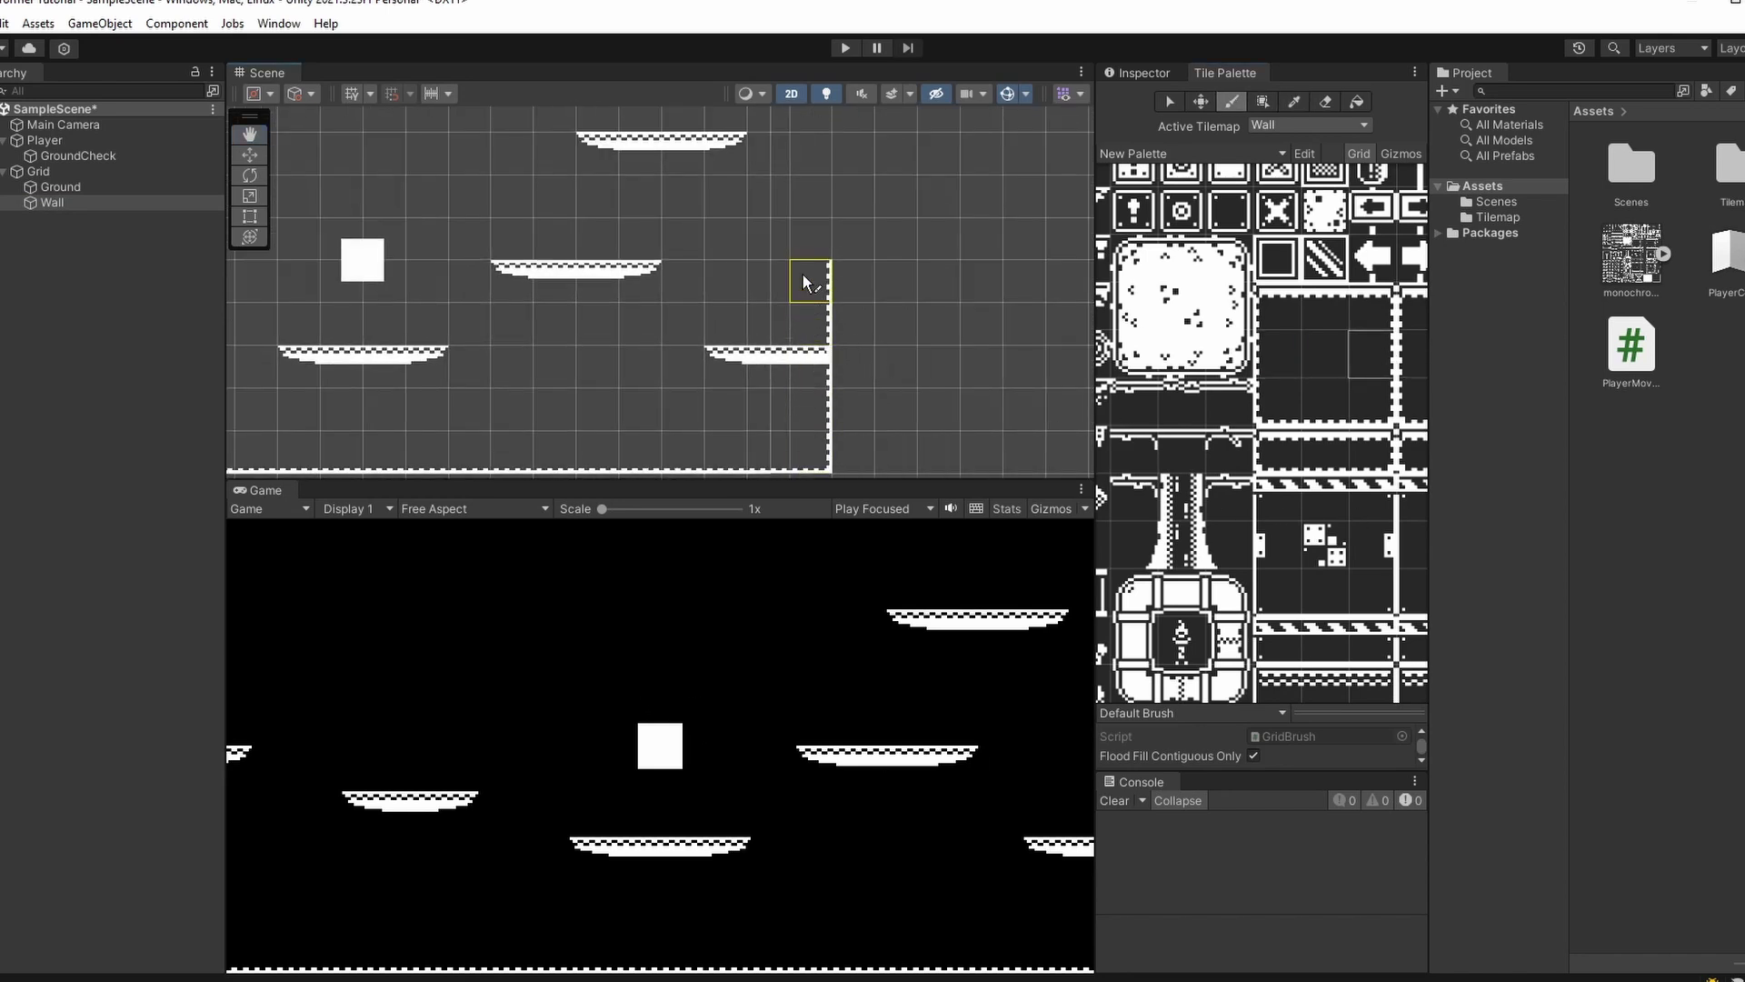
key("f")
left_click(1150, 74)
left_click(72, 203)
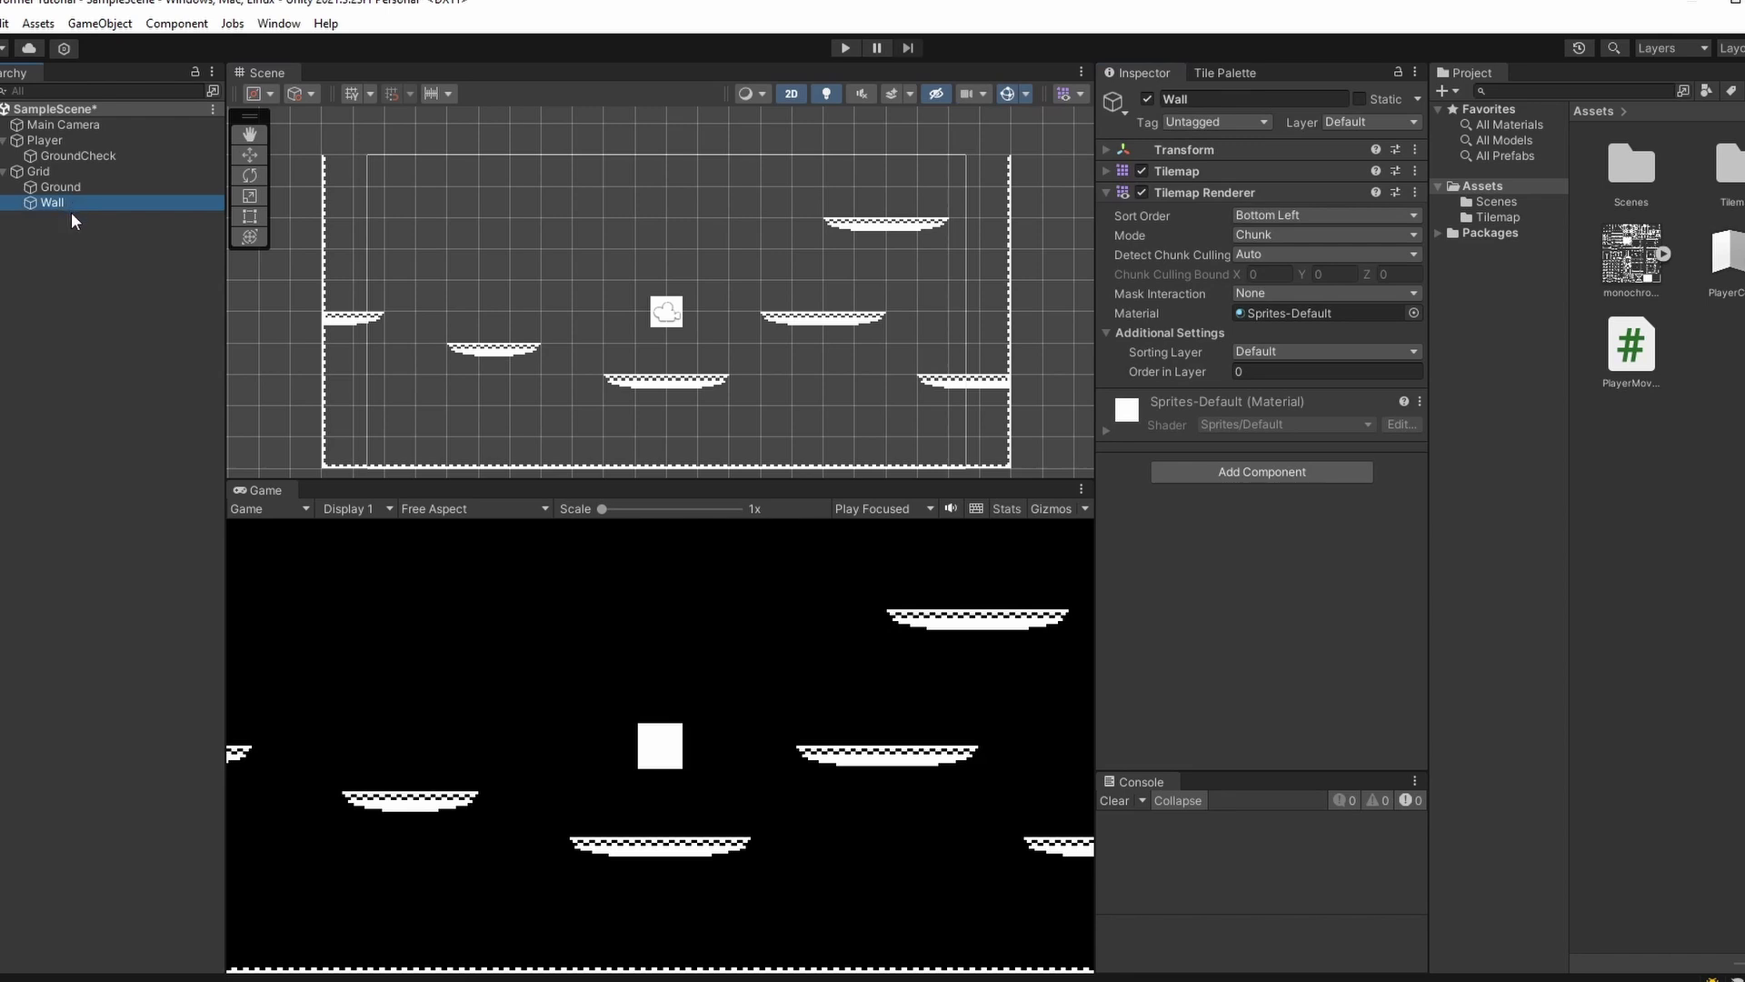
- Add a Tilemap Collider 2D and a Composite Collider 2D to Wall, ticking Used By Composite
left_click(1211, 474)
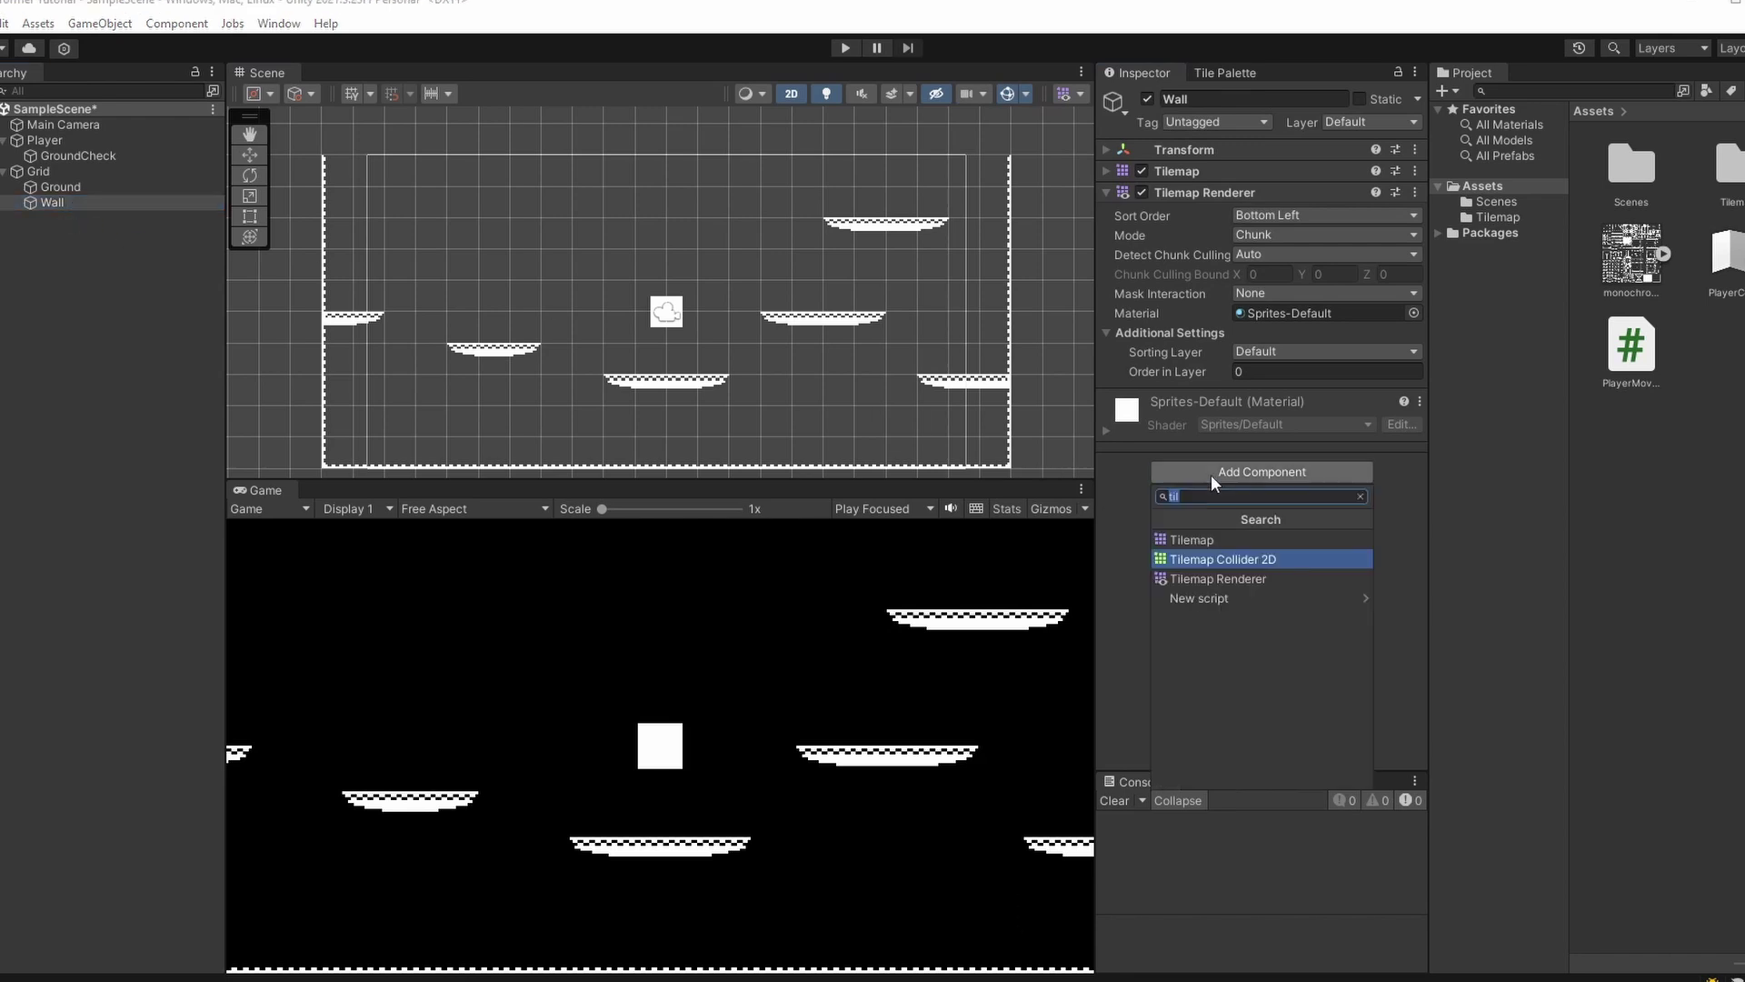
left_click(1241, 562)
left_click(1240, 657)
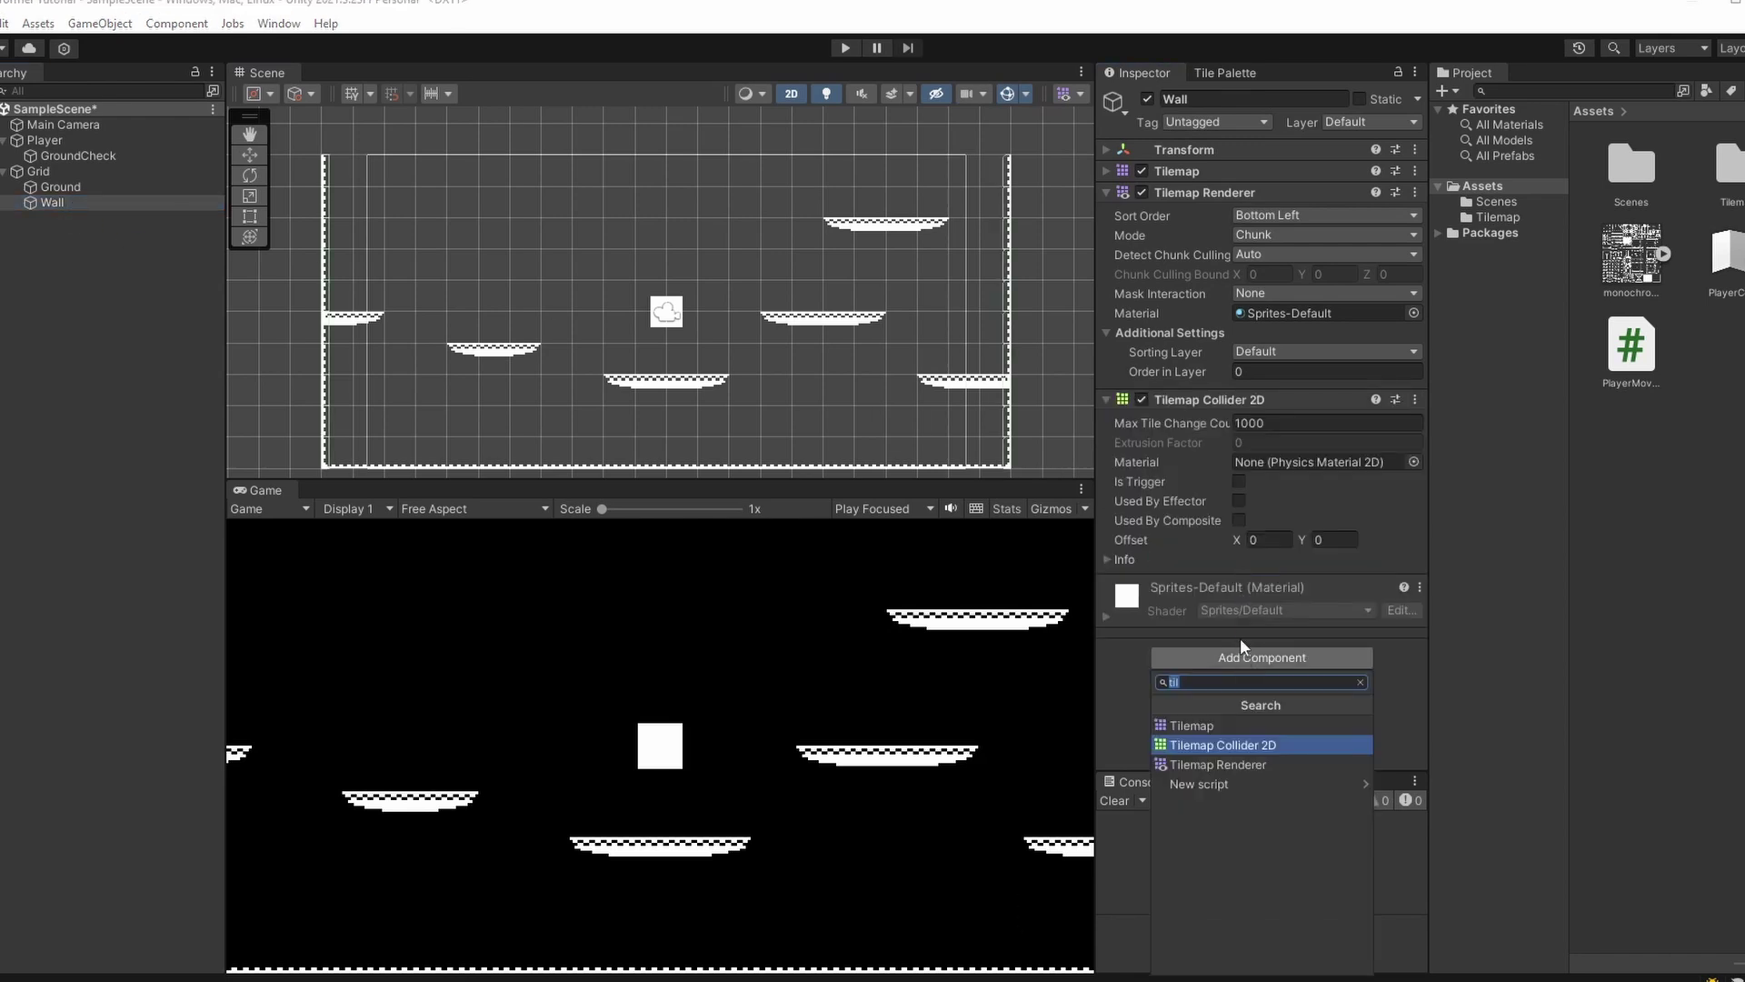
type("co")
left_click(1218, 822)
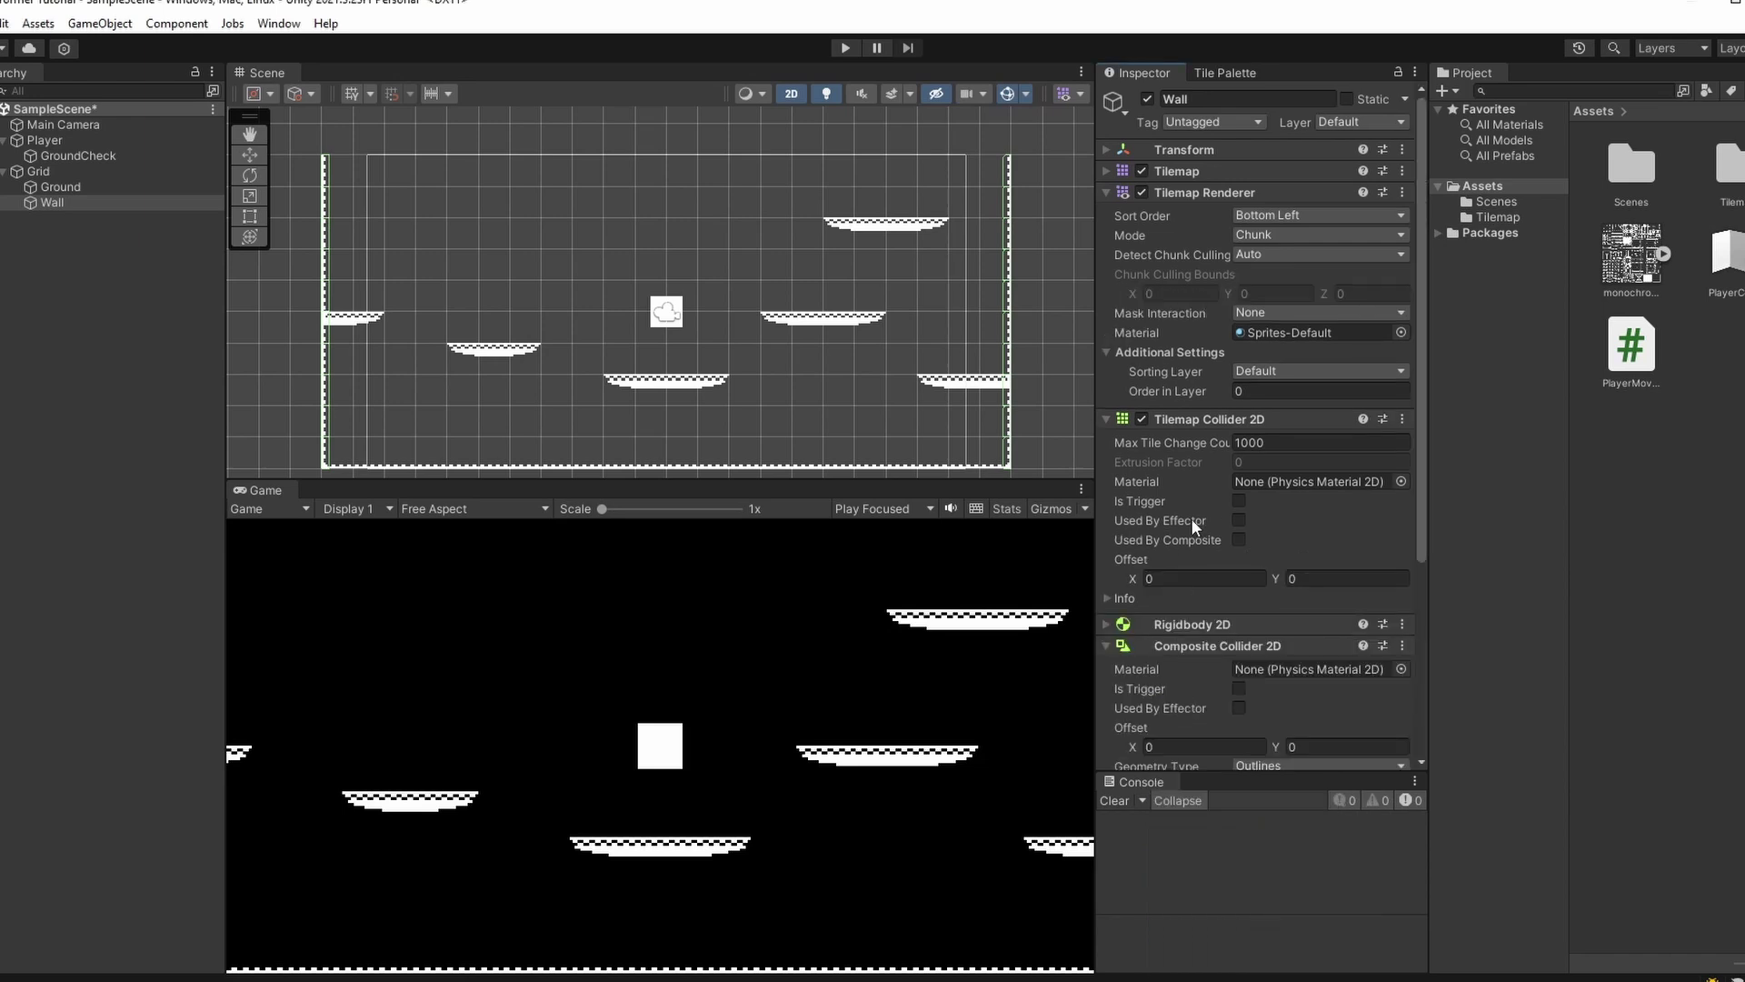
scroll(1187, 618, "down", 2)
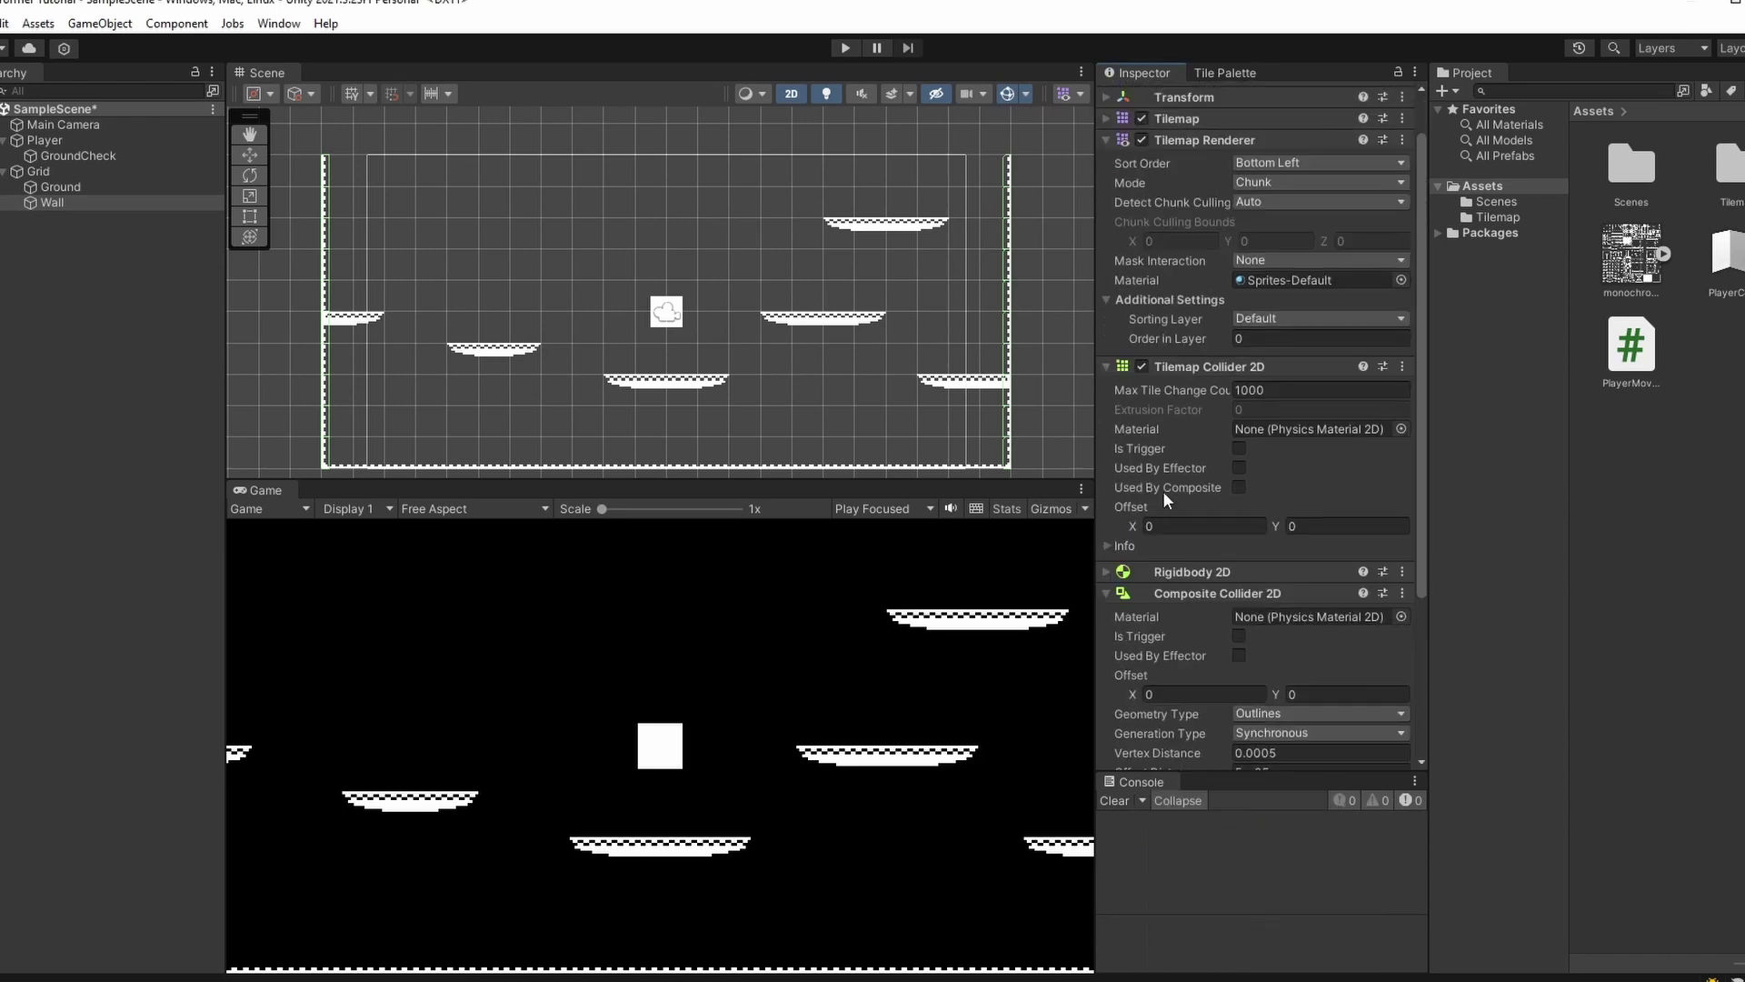
left_click(1239, 488)
- Set Wall's Rigidbody 2D Body Type to Static and start a play test
left_click(1105, 513)
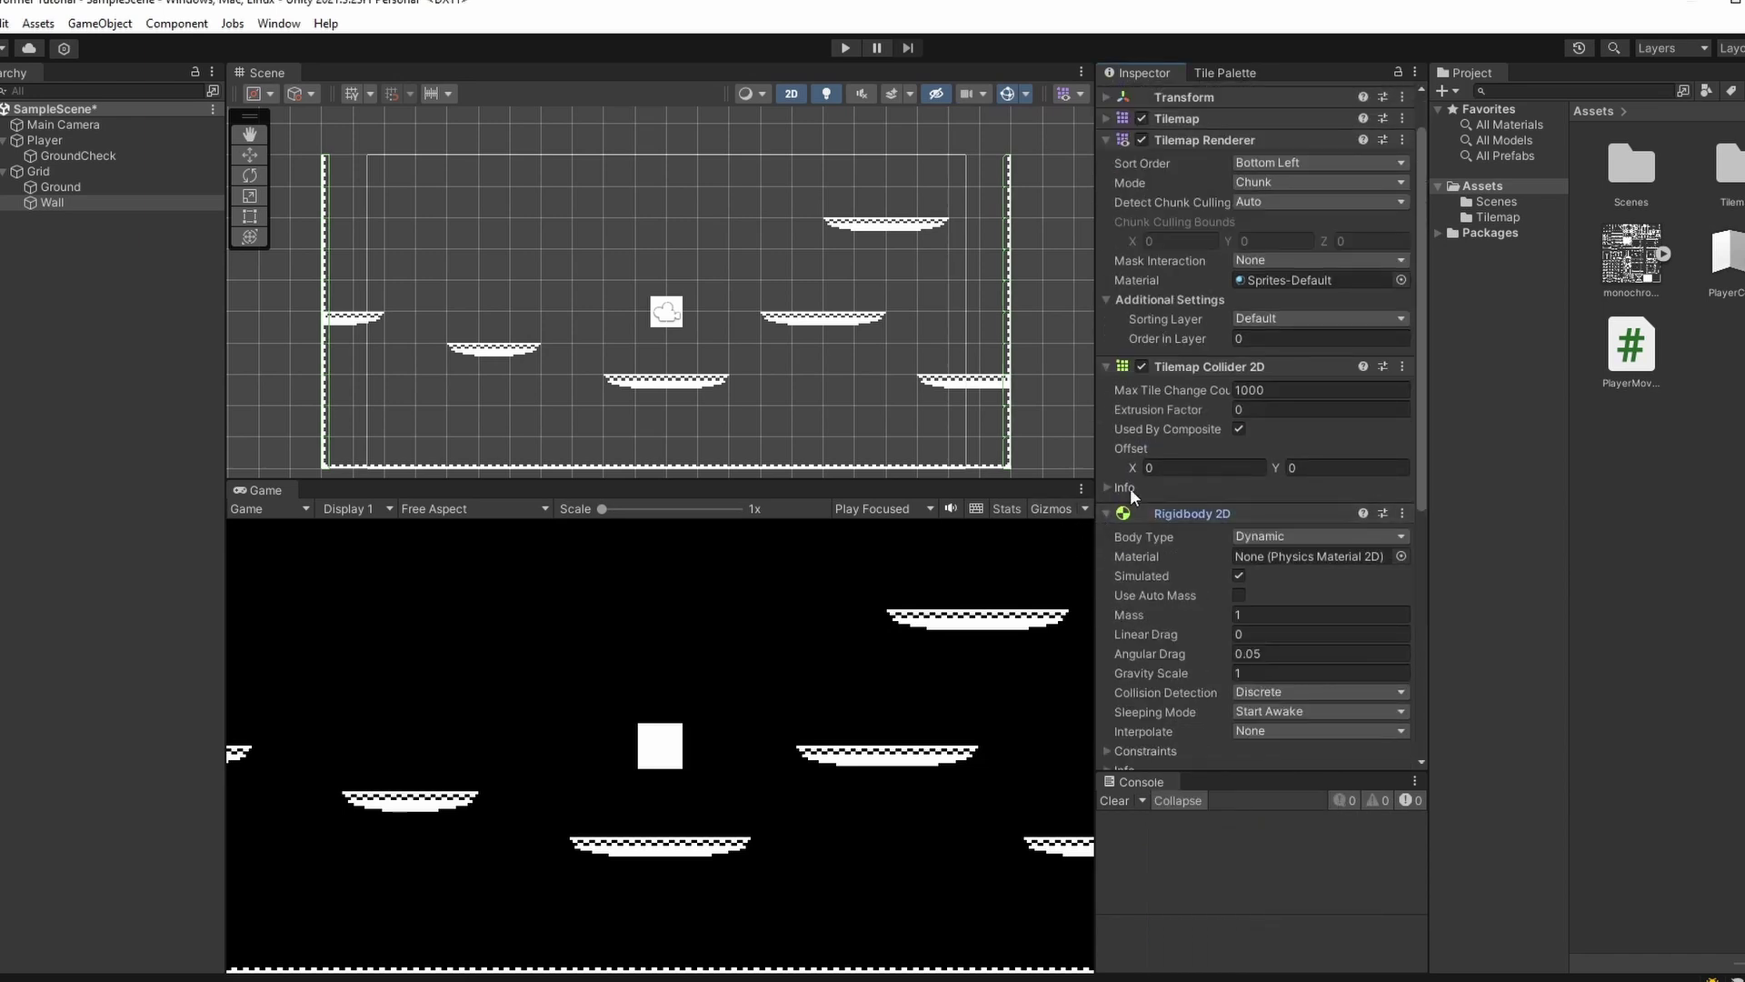
left_click(1258, 536)
left_click(1291, 601)
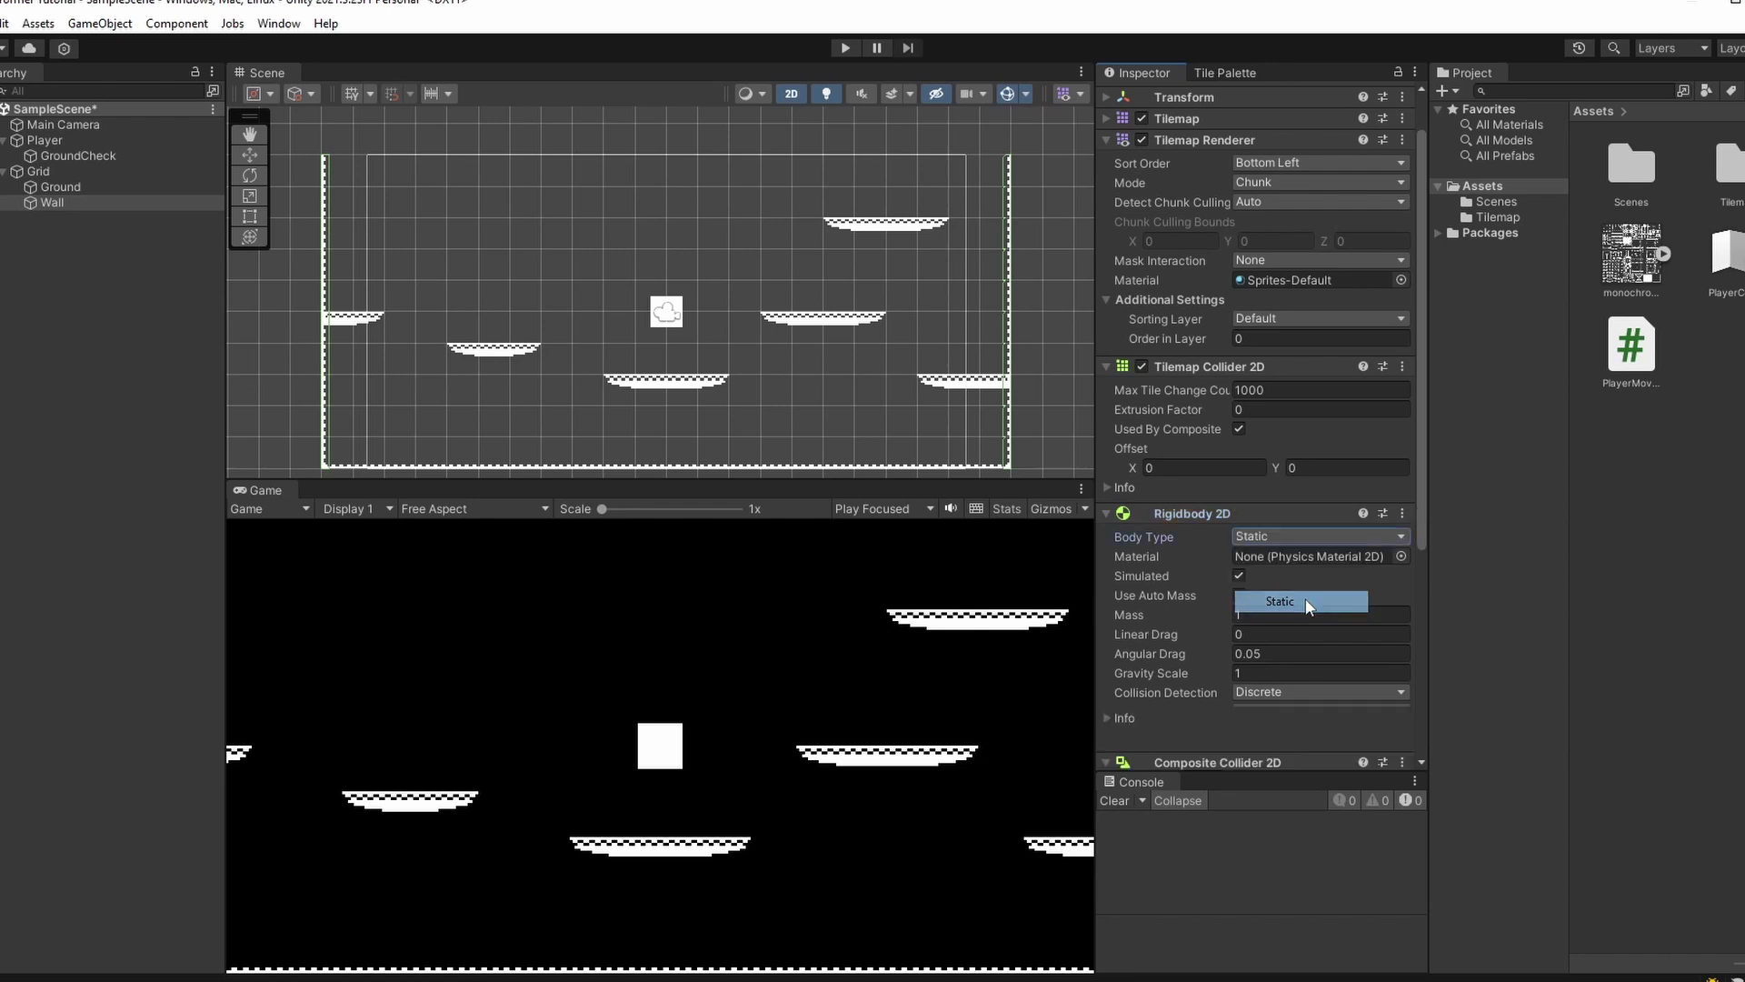
left_click(845, 47)
key("Left")
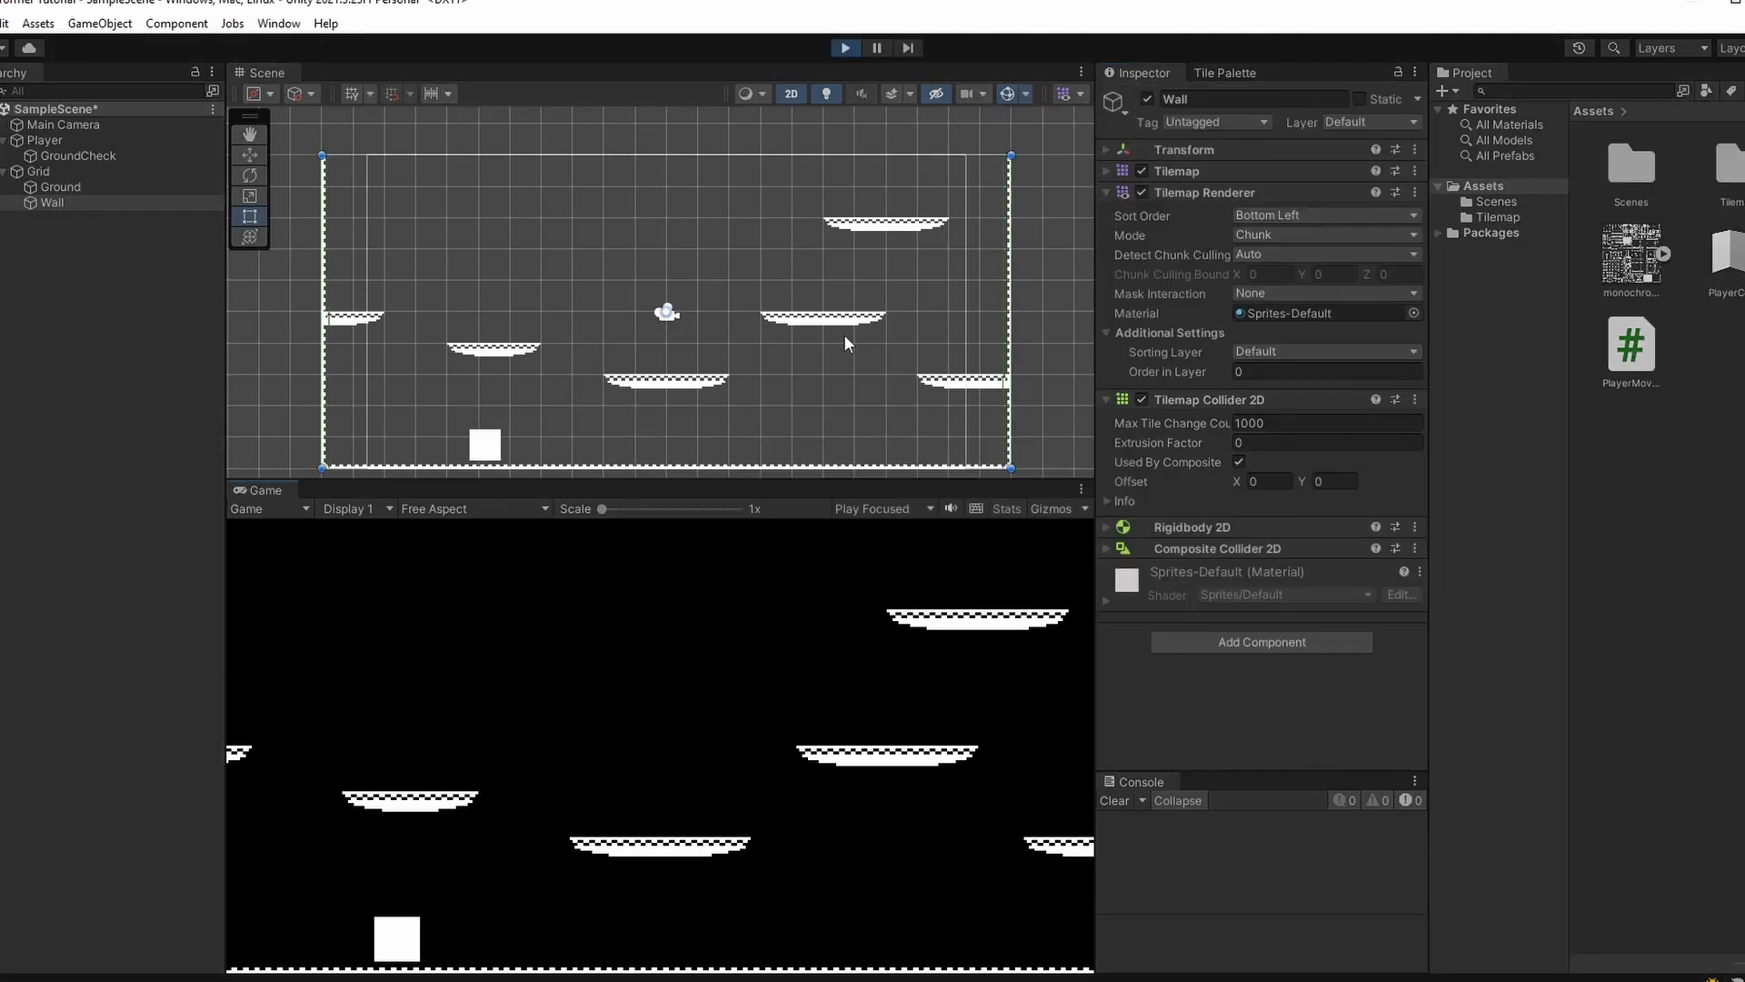
- Walk the player left and right until the left wall stops it, then stop play mode
key("Right")
key("Left")
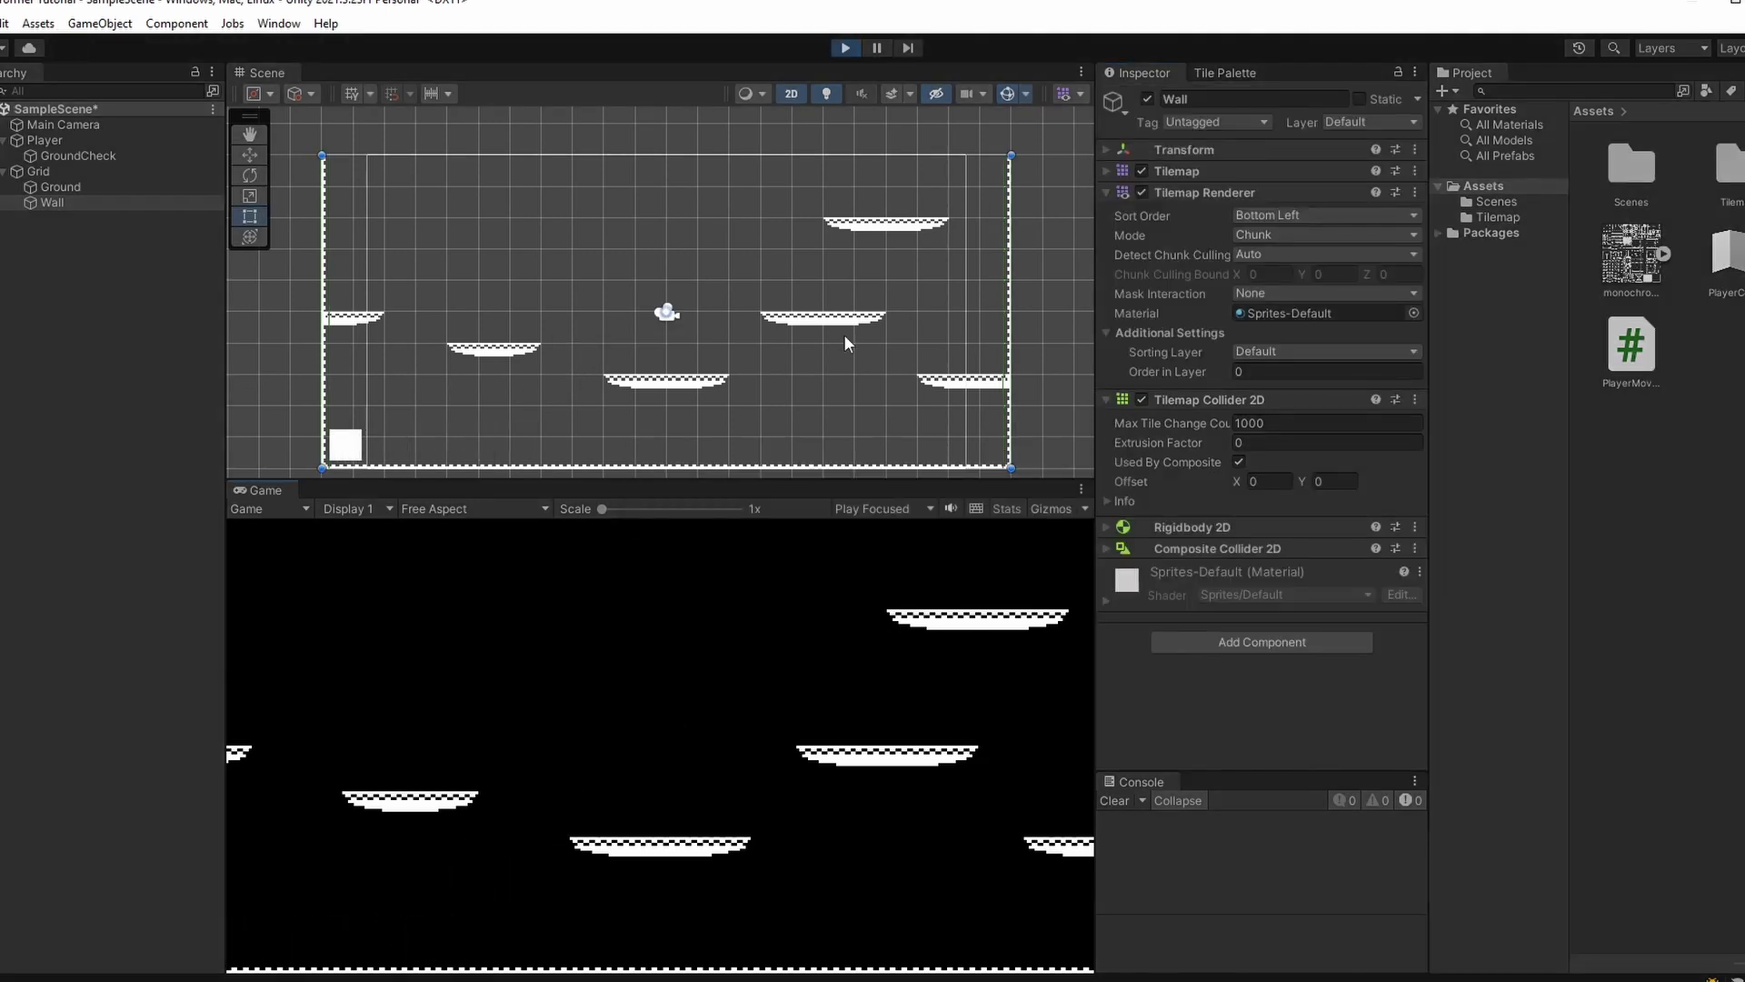
key("Right")
key("Left")
scroll(404, 390, "up", 5)
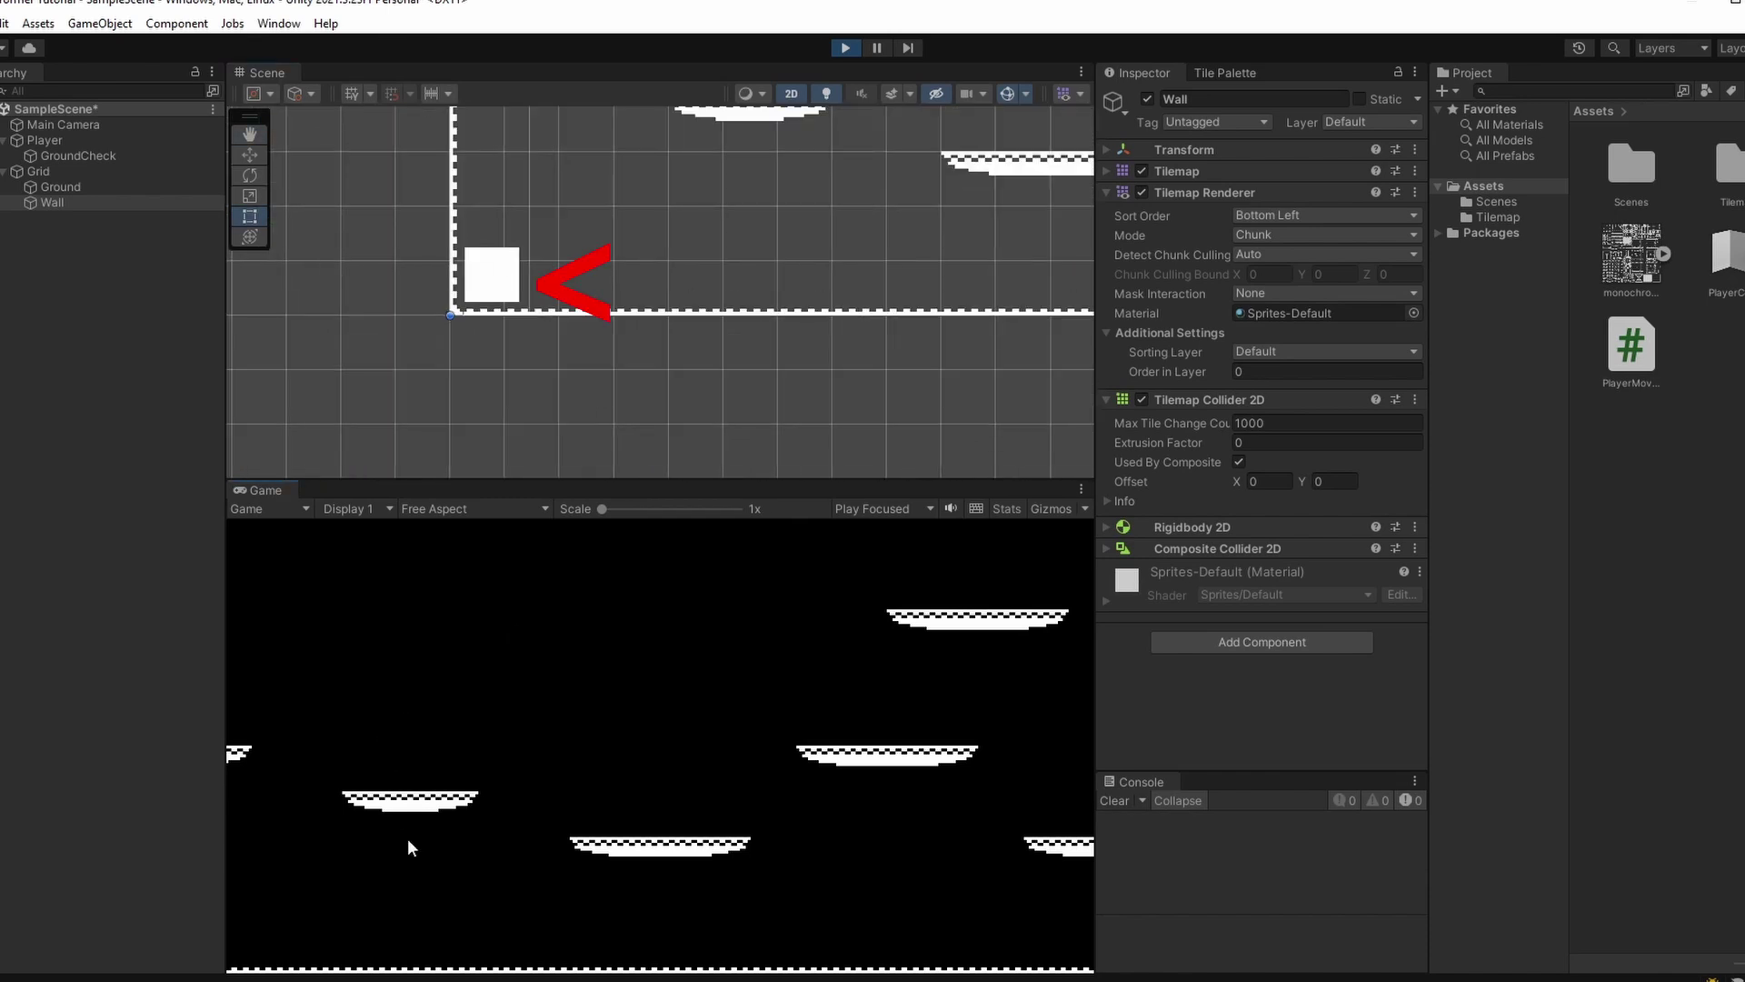
key("Right")
key("Left")
key("Right")
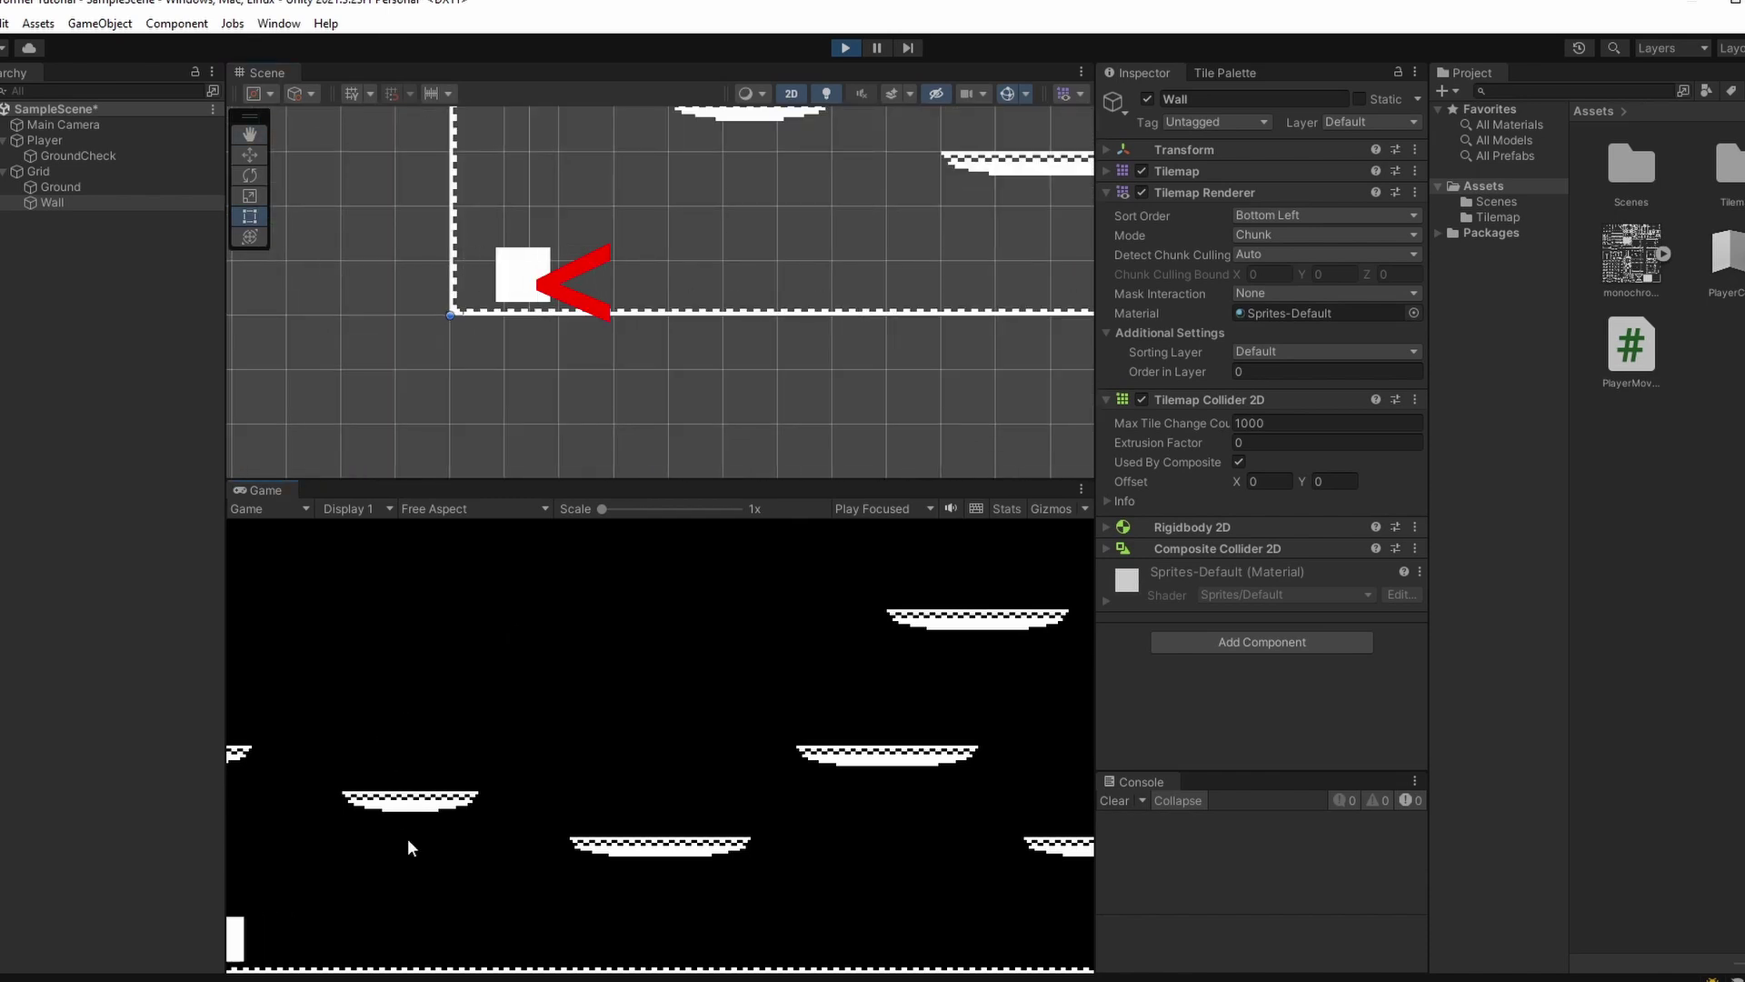
key("Left")
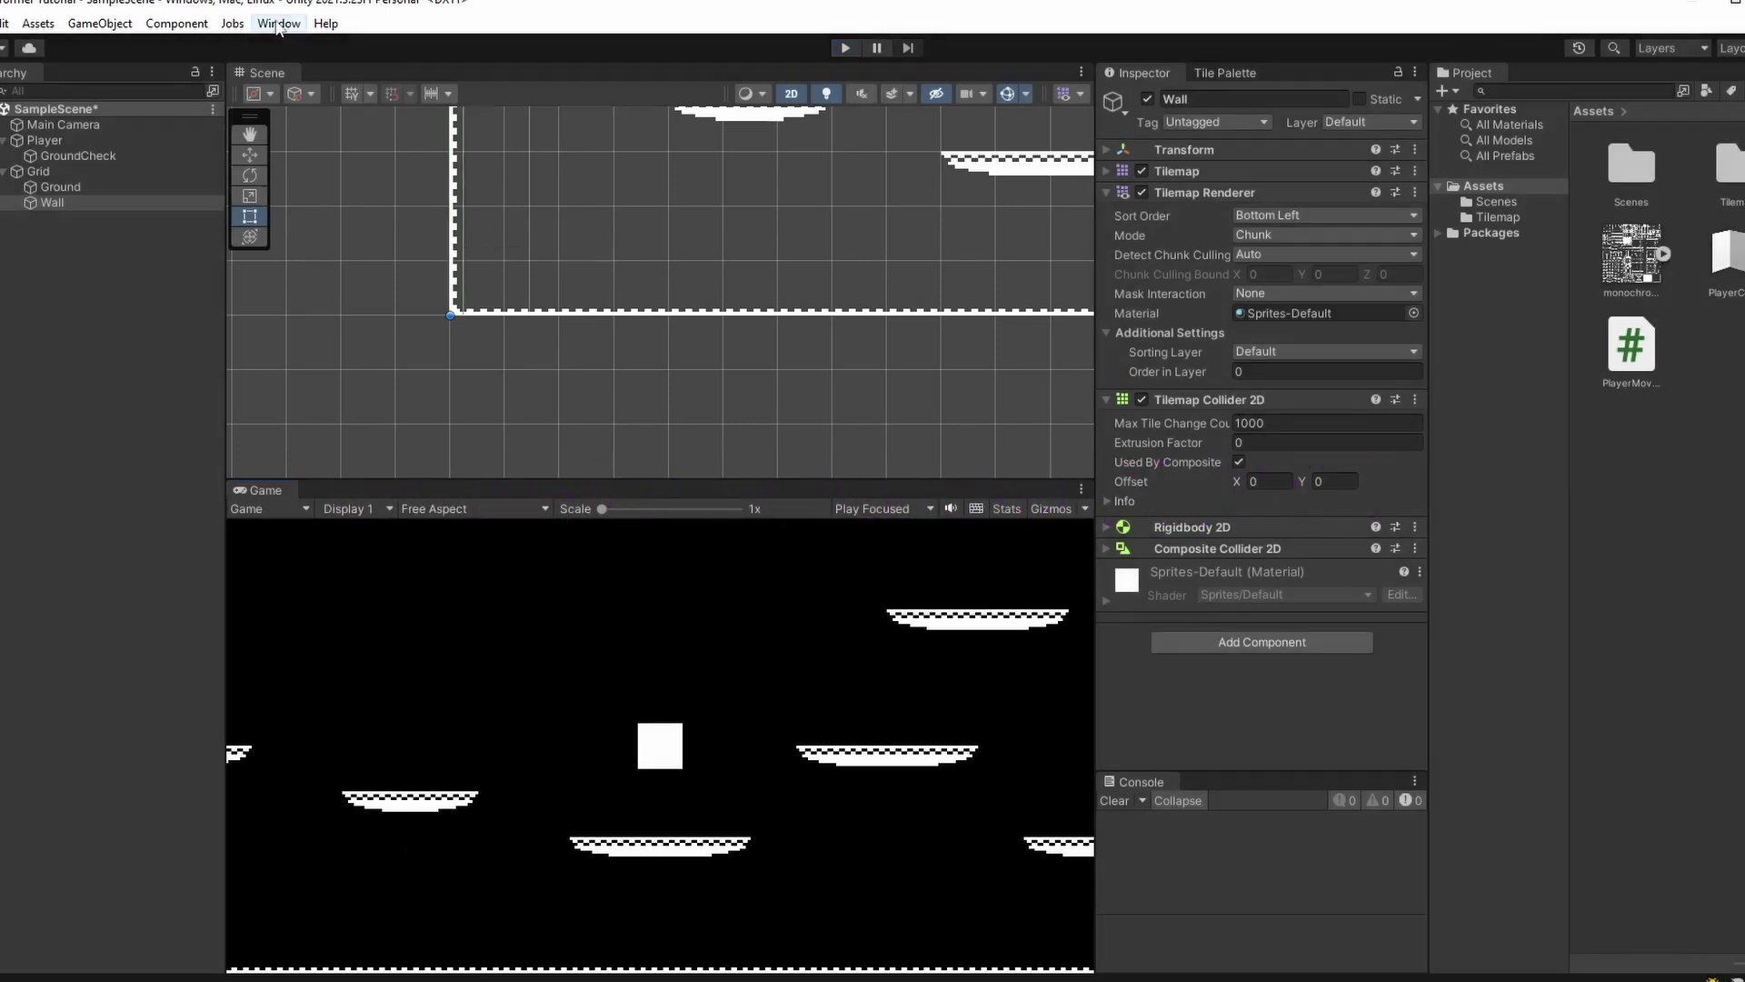
left_click(278, 23)
- Install the Cinemachine 2.8.9 package and create a Cinemachine Virtual Camera, CM vcam1, from the Hierarchy
left_click(314, 230)
left_click(1016, 331)
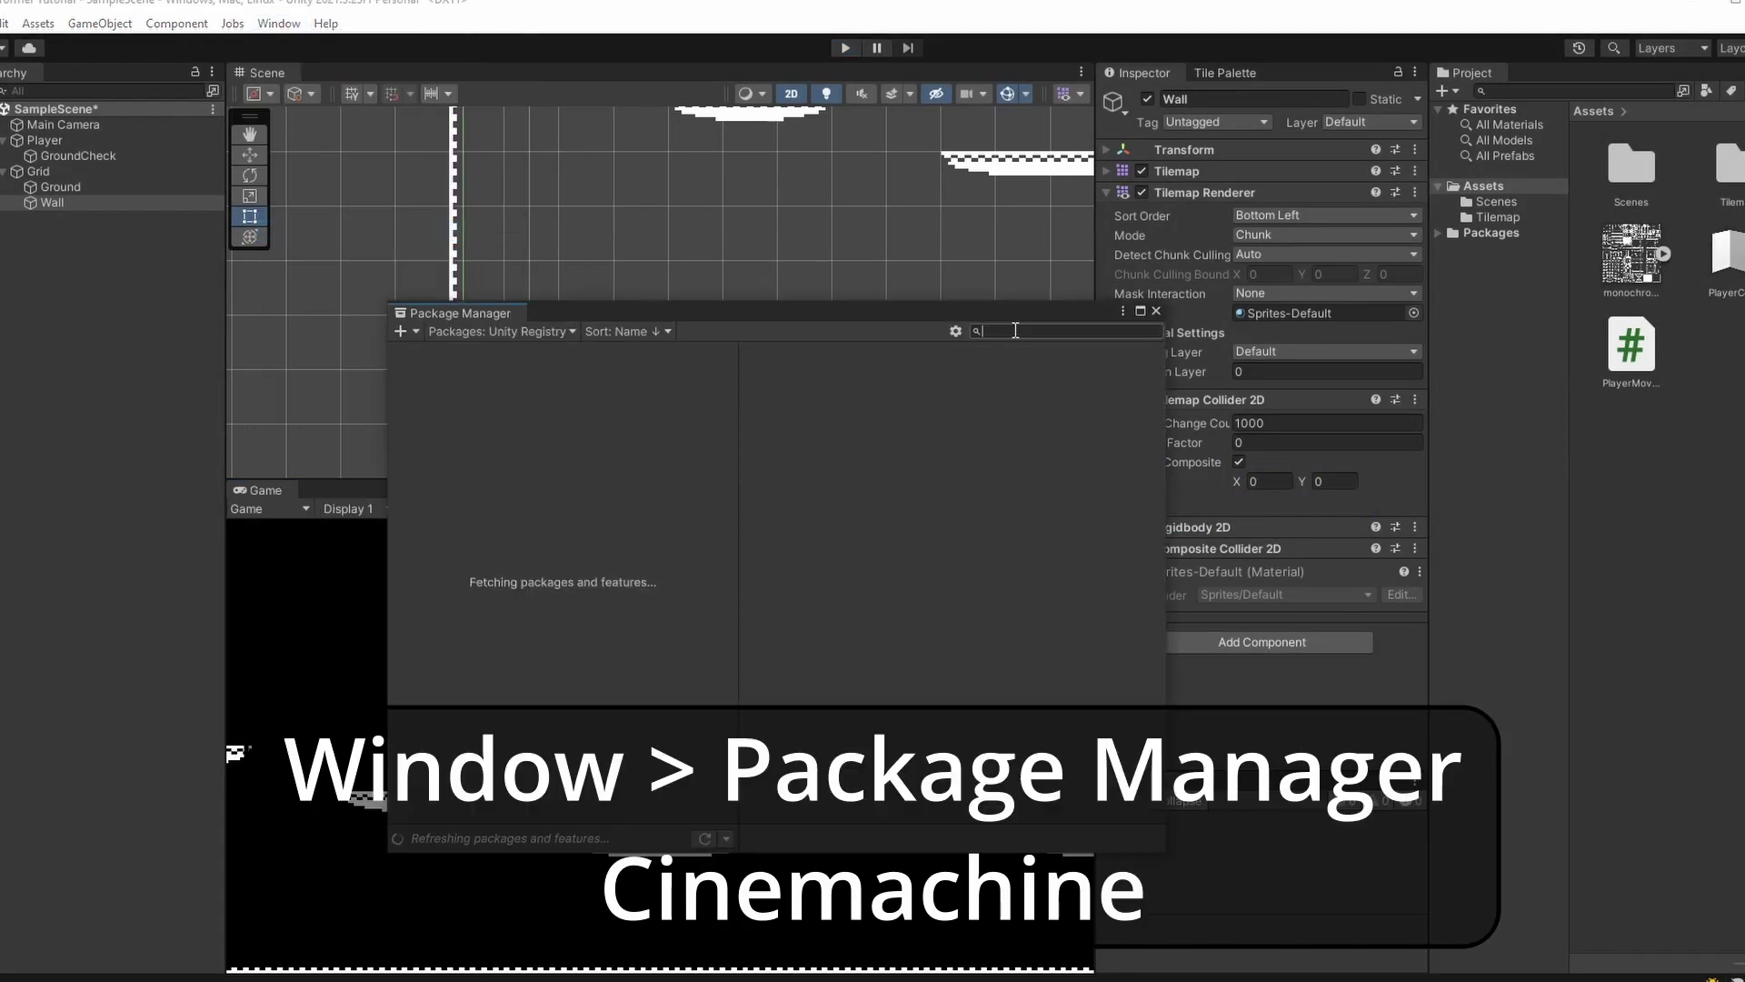
type("cinem")
left_click(493, 443)
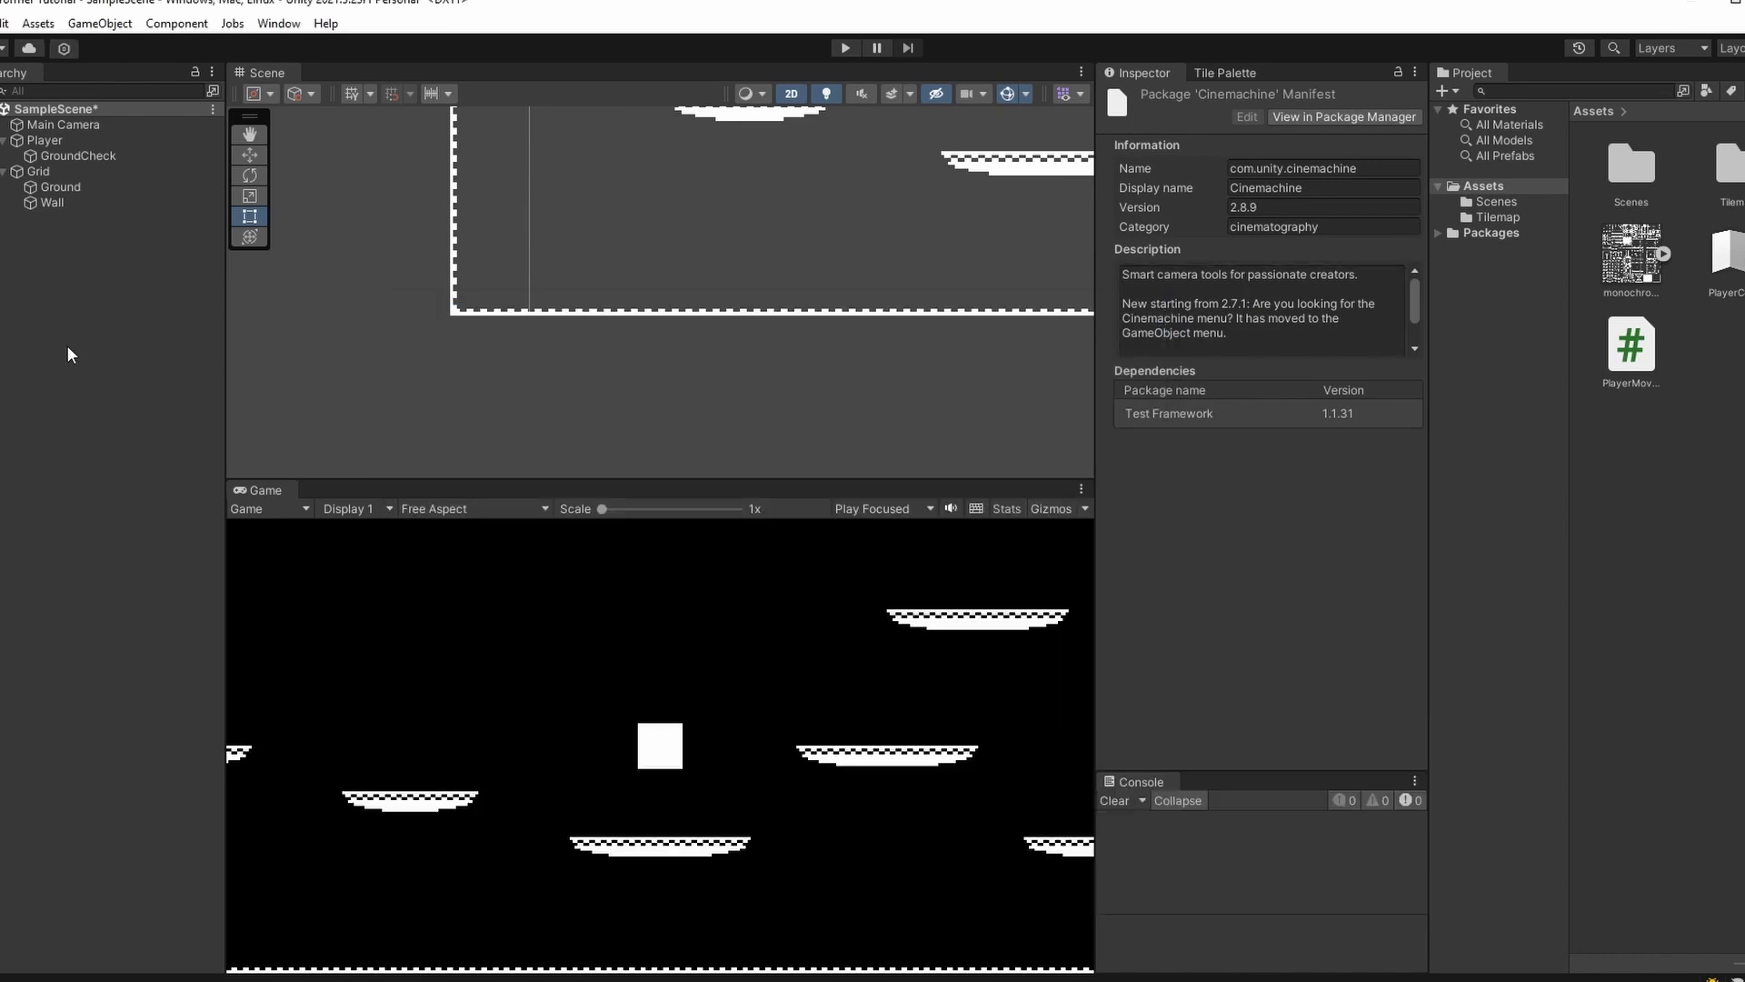
right_click(56, 327)
mouse_move(186, 780)
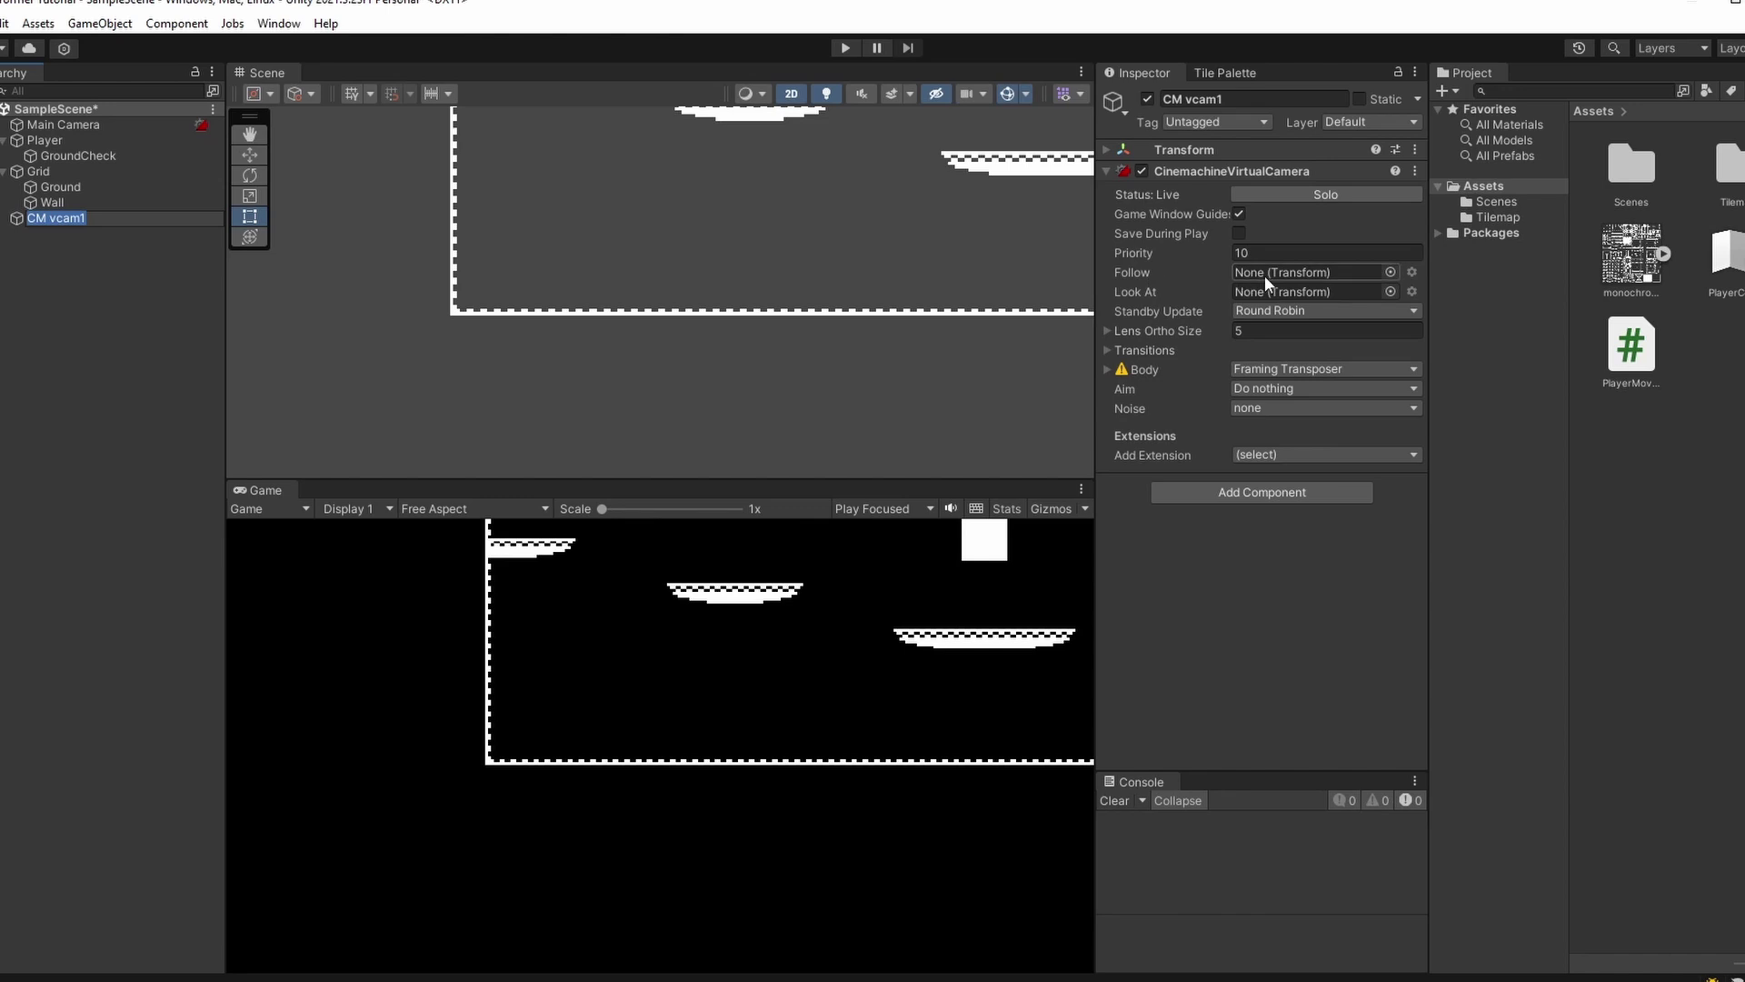
- Set CM vcam1's Follow target to Player, then play-test walking right to confirm the camera tracks
left_click_drag(44, 140, 1302, 273)
left_click(846, 47)
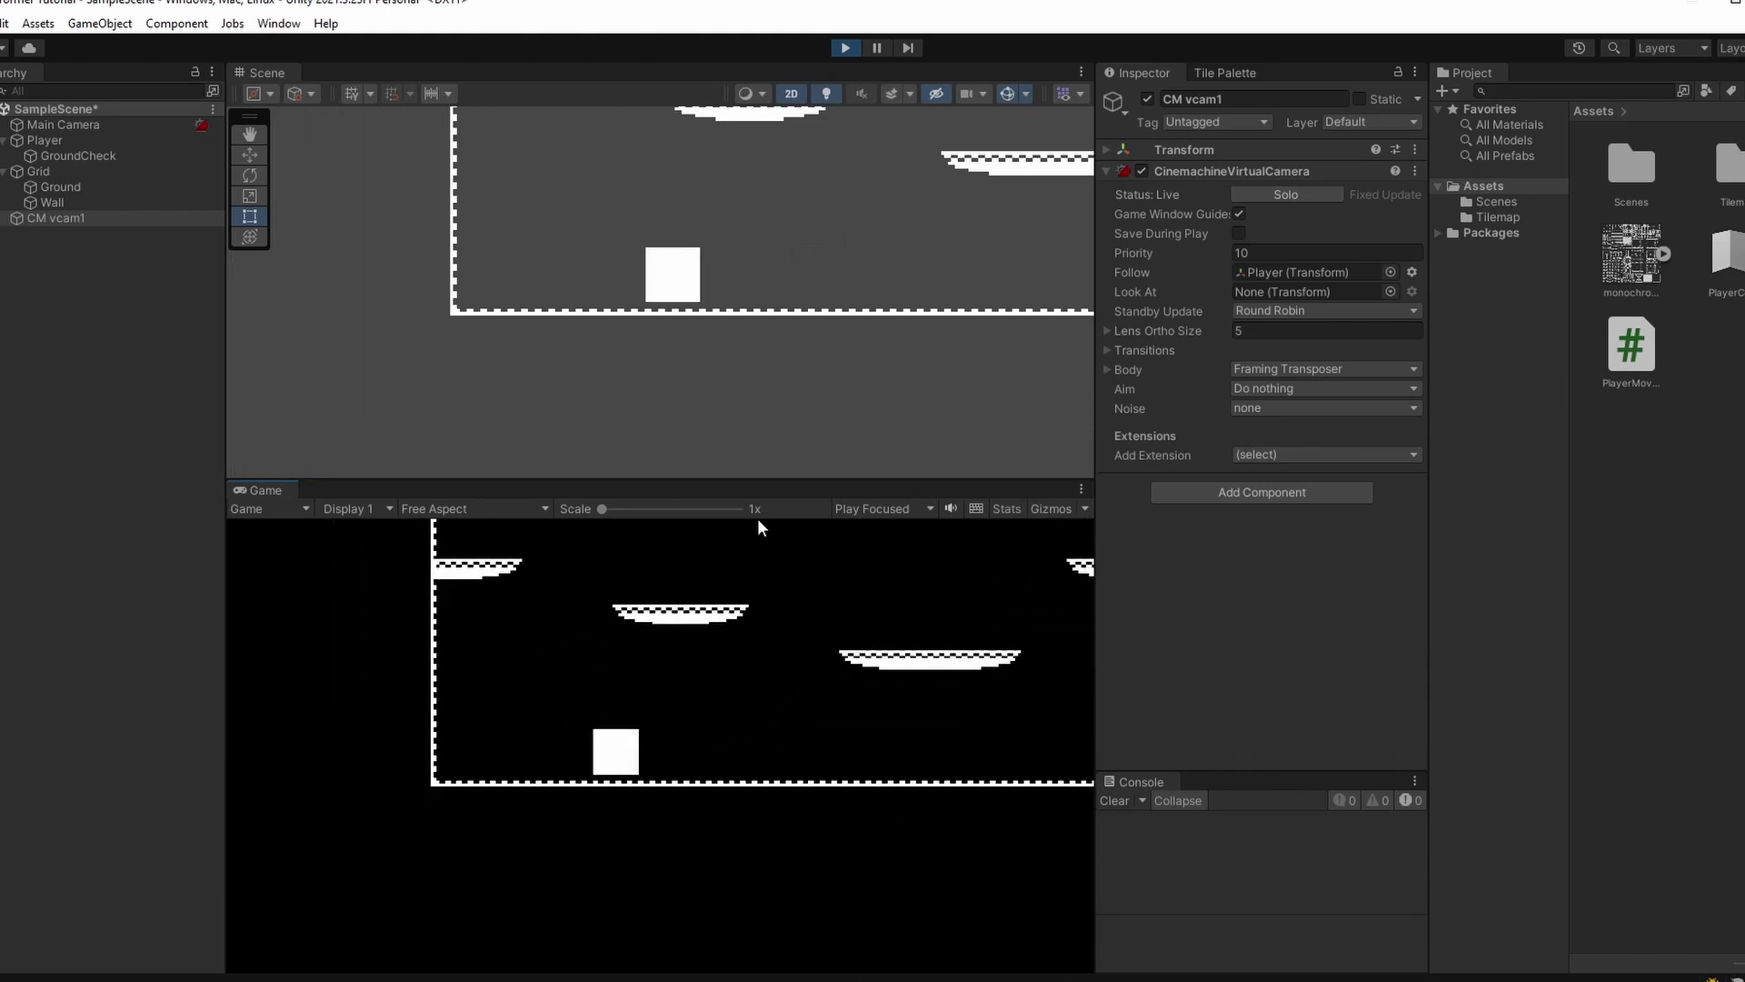
key("d")
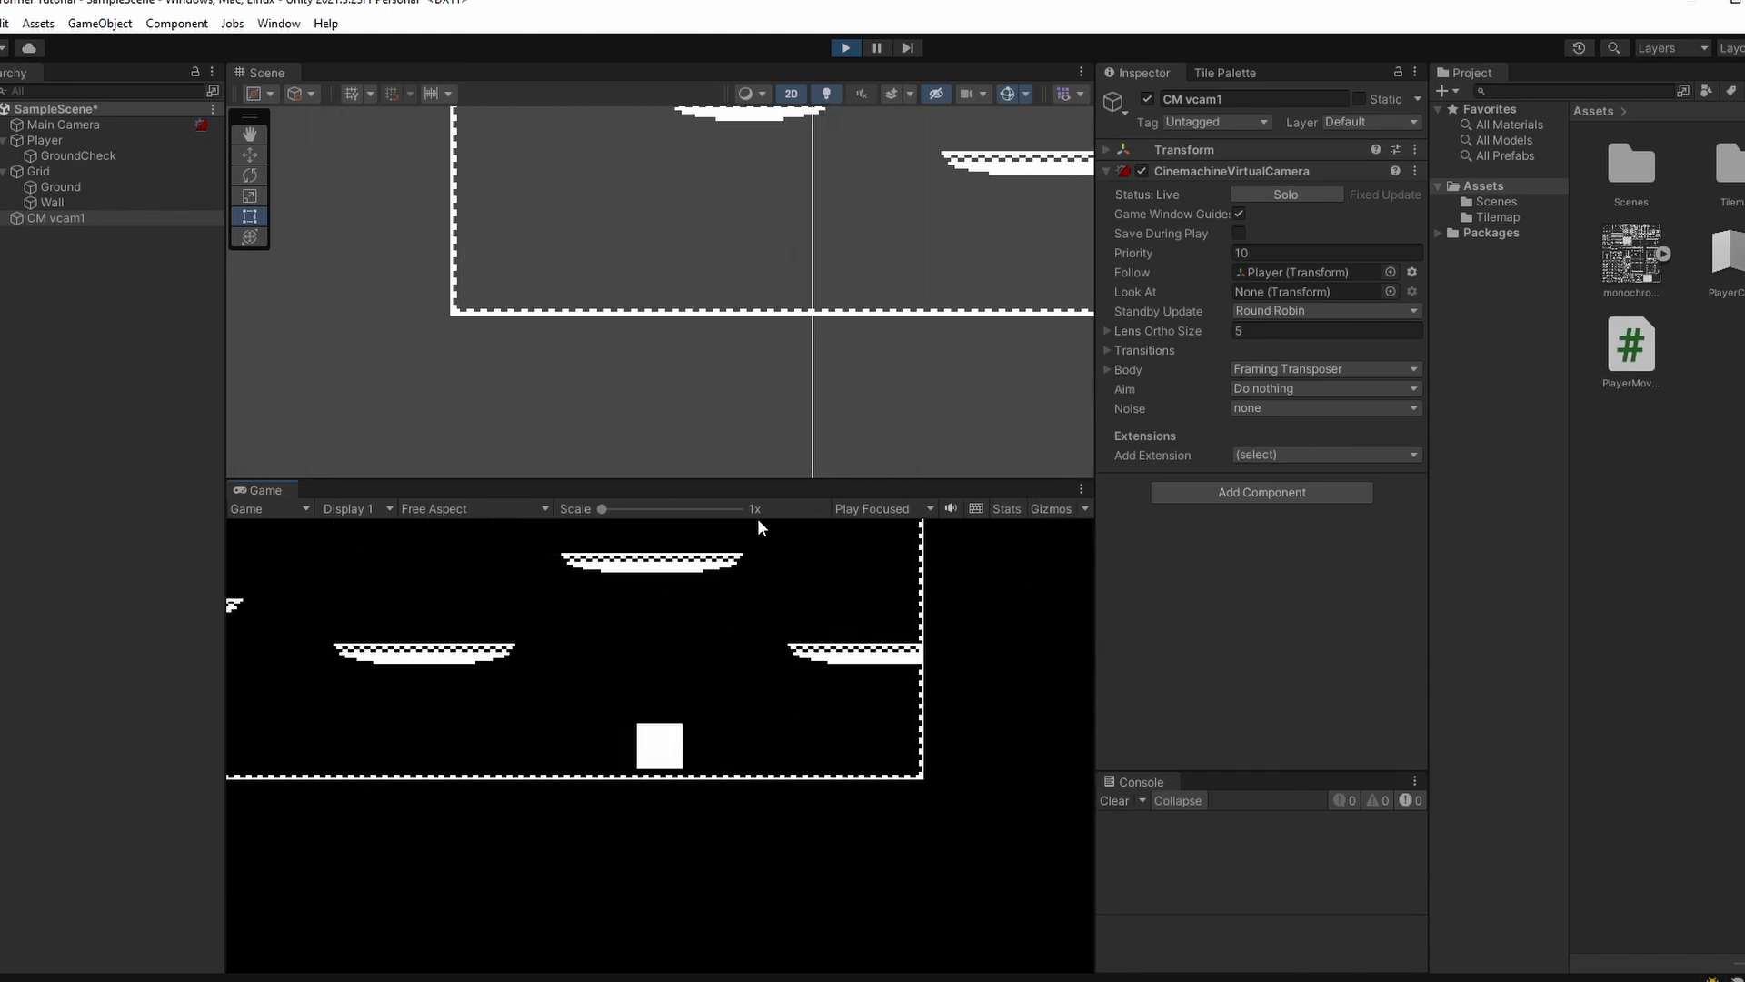